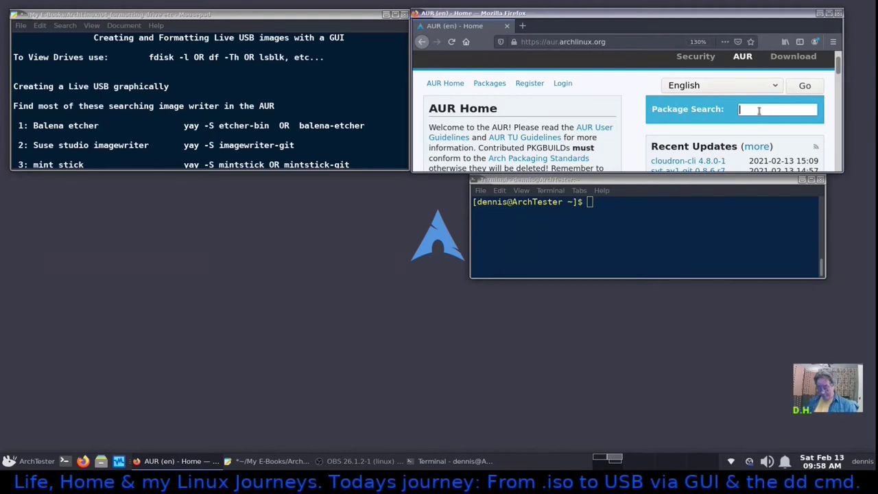
# Search the AUR for 'image writer', review the 18 matching packages, and return Home.
pyautogui.write('imag')
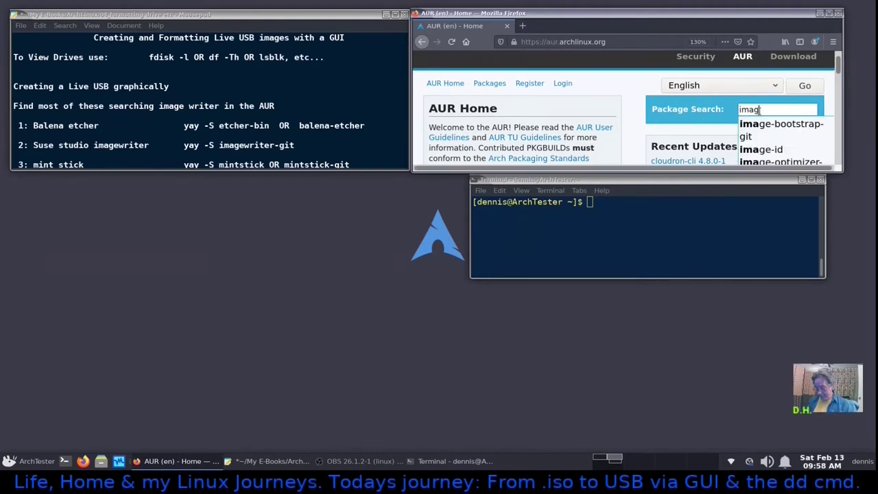
pyautogui.write('e writer')
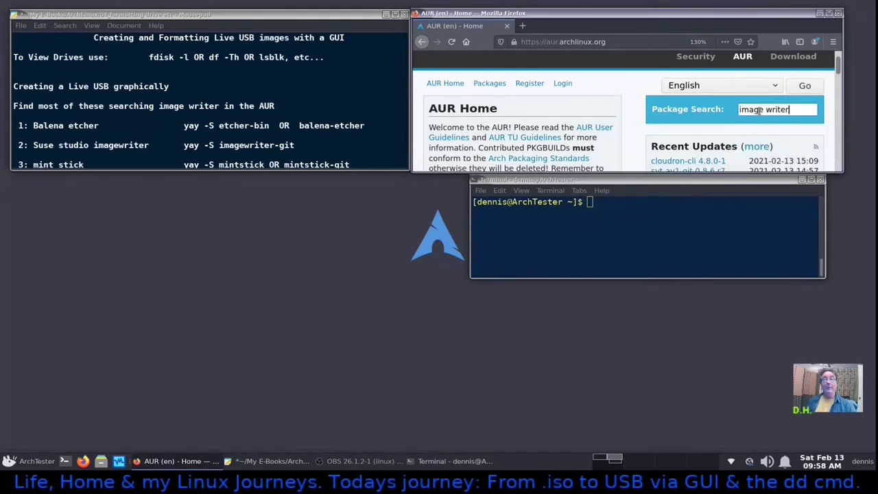
pyautogui.press('Return')
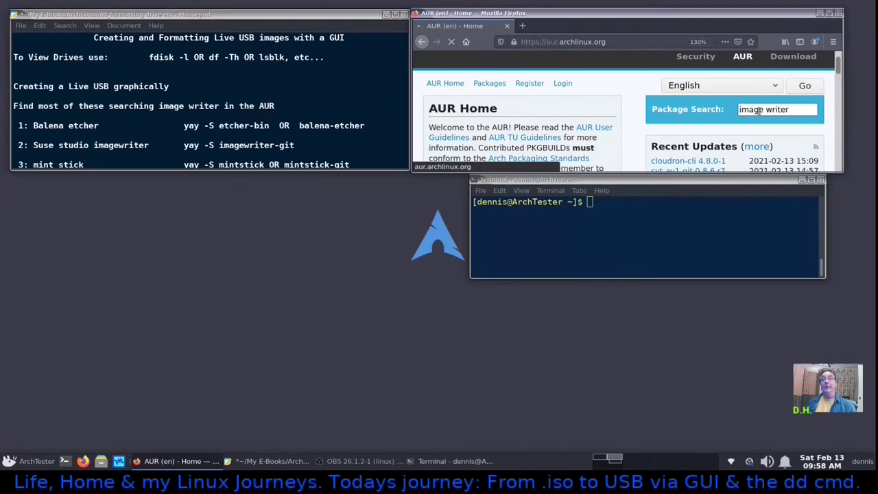
pyautogui.click(829, 13)
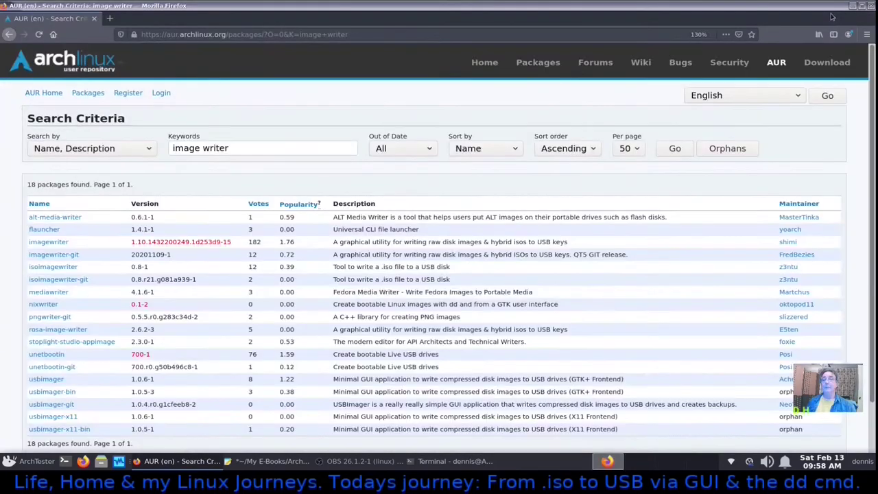
pyautogui.scroll(-2, 399, 290)
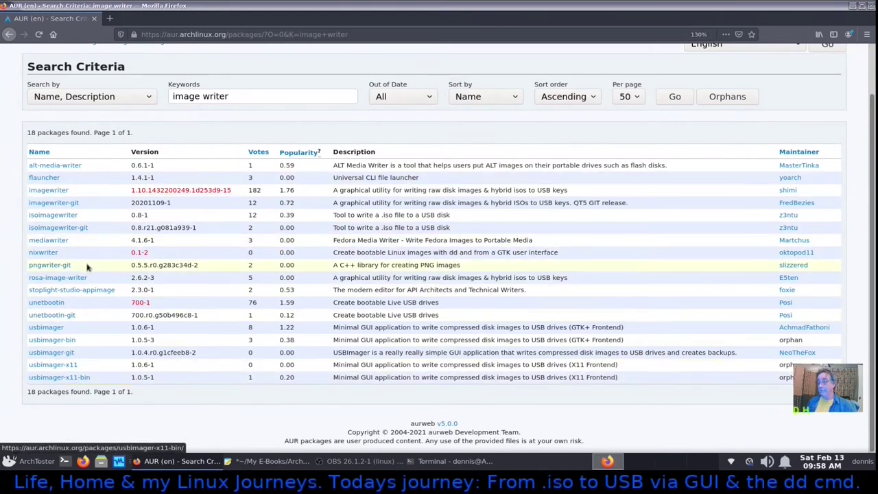
pyautogui.click(11, 35)
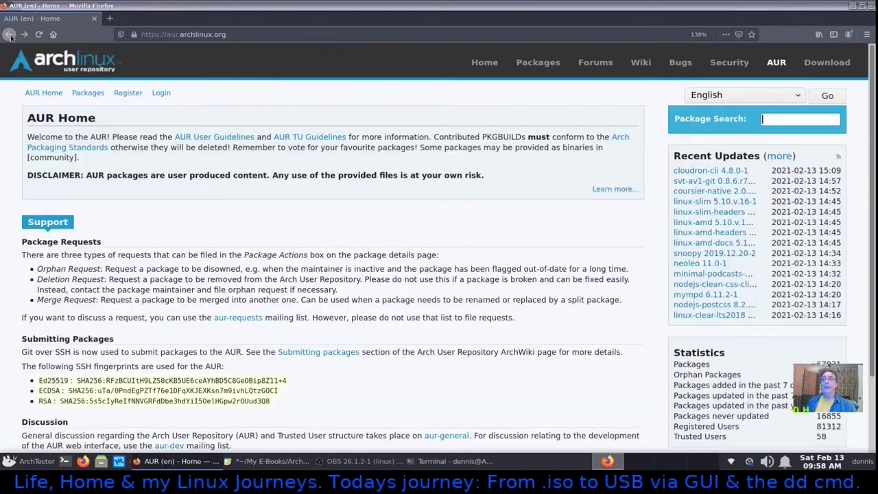
# Search the AUR for 'etcher', review the 28 results, then return Home in a smaller window.
pyautogui.click(788, 119)
pyautogui.write('etcher')
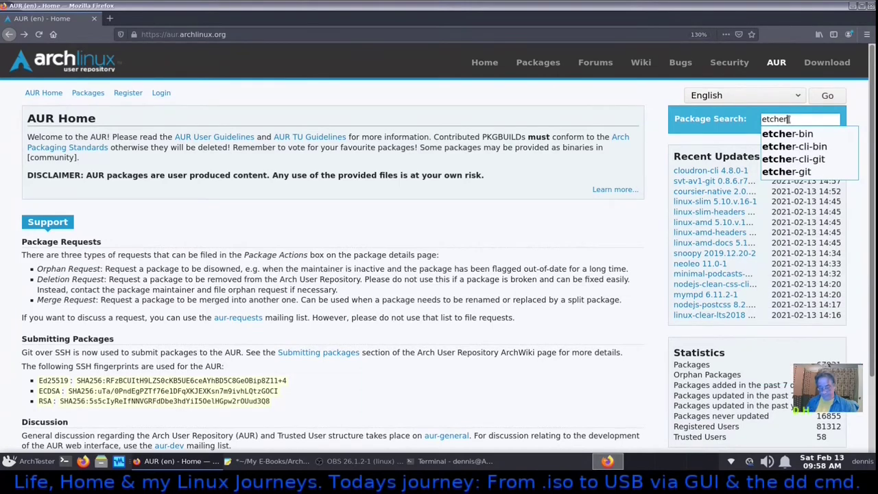
pyautogui.press('Return')
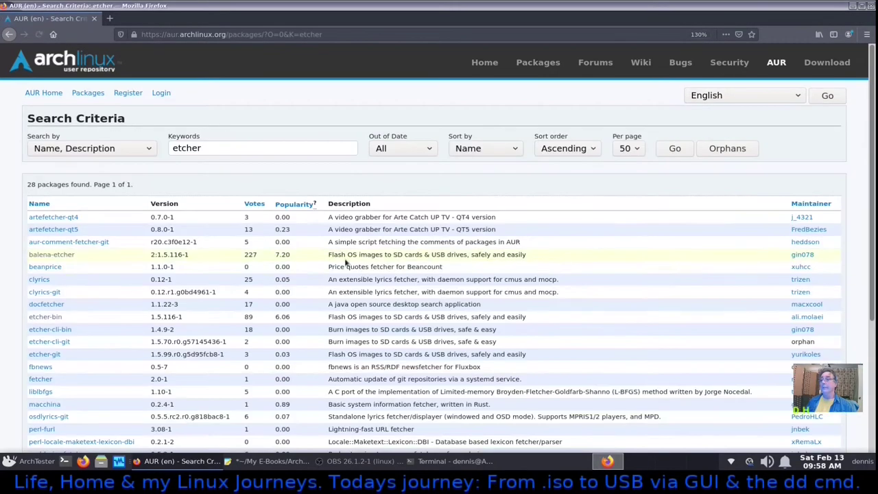
pyautogui.scroll(-2, 343, 257)
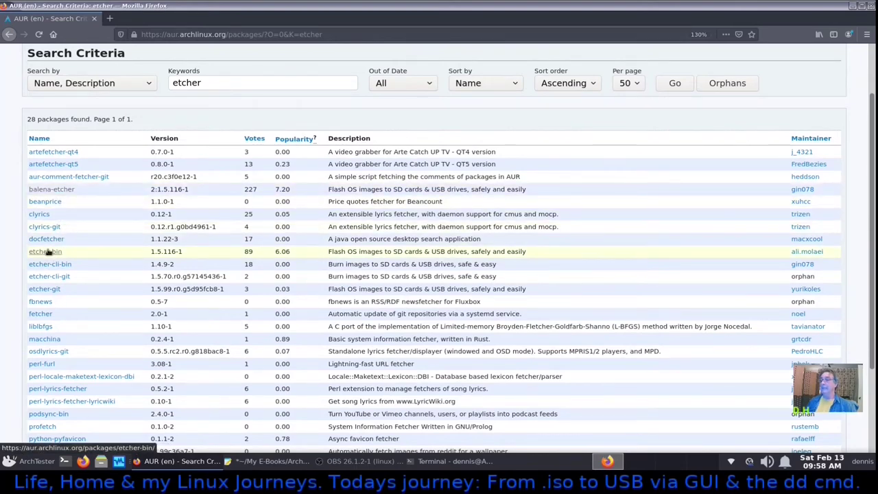
pyautogui.click(9, 34)
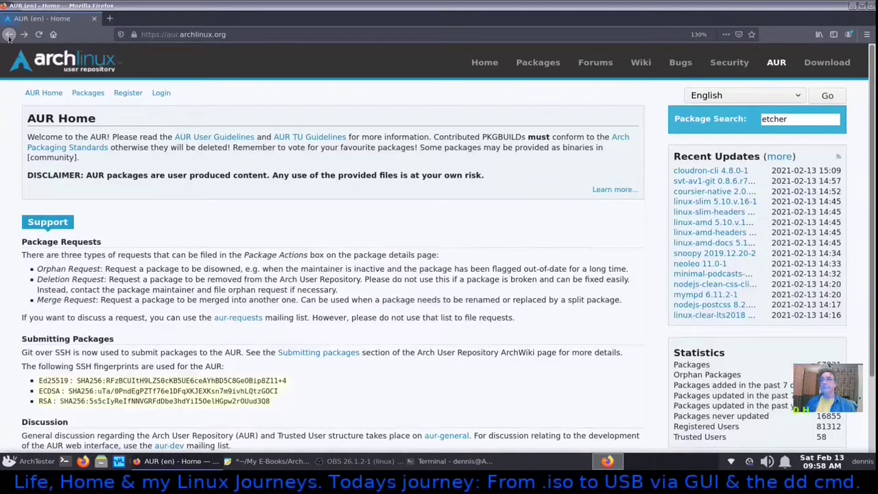
pyautogui.click(861, 6)
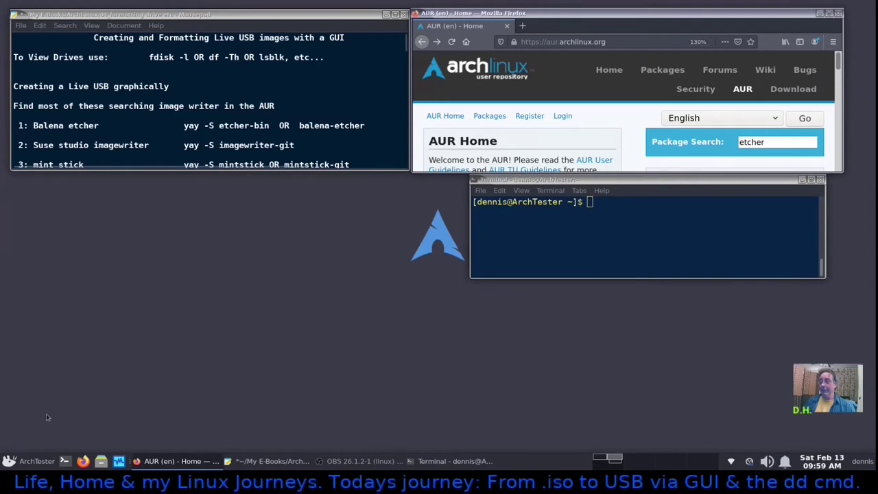
# Launch balenaEtcher, move its window to the left, and maximize Firefox over it.
pyautogui.click(28, 461)
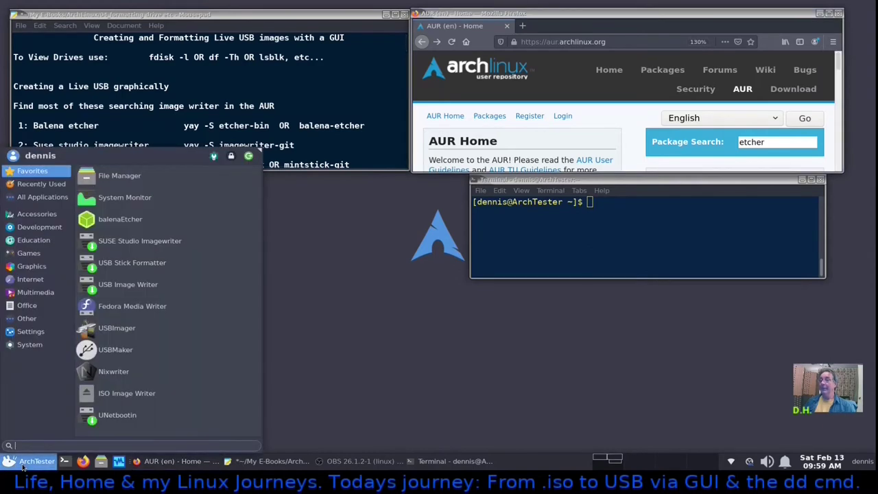
pyautogui.click(175, 222)
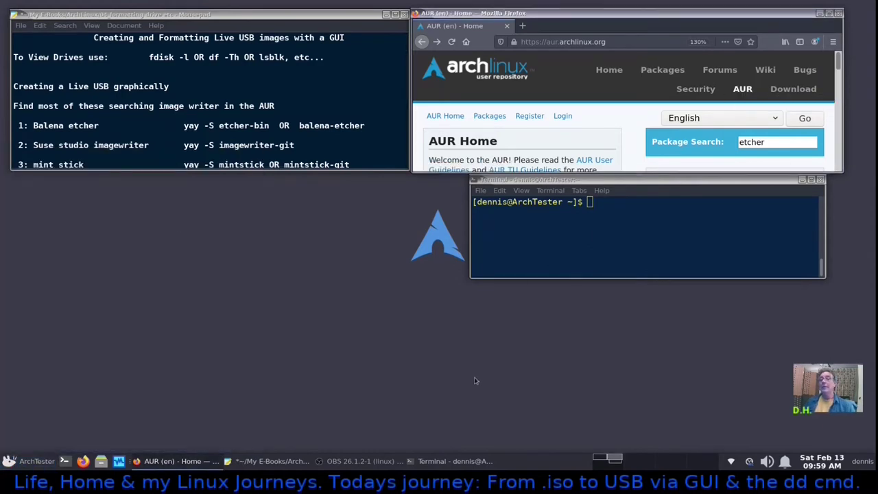
pyautogui.moveTo(591, 126); pyautogui.dragTo(380, 181)
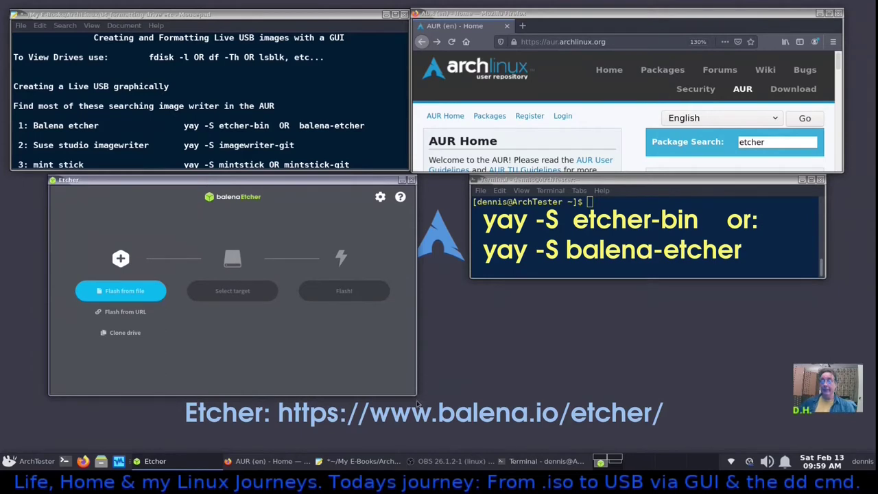
pyautogui.moveTo(415, 395); pyautogui.dragTo(410, 395)
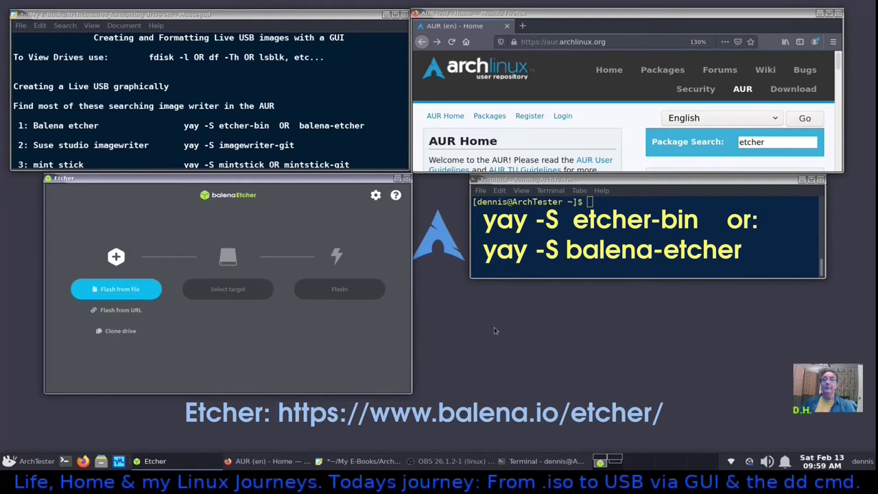
pyautogui.click(828, 15)
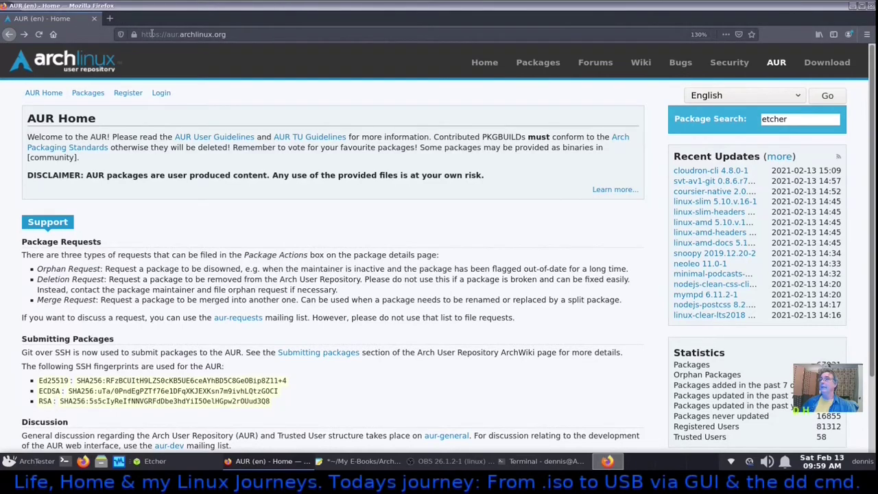
# Go from archlinux.org Downloads to the acm.wpi.edu mirror's 2021.02.01 ISO index in a smaller window.
pyautogui.click(73, 62)
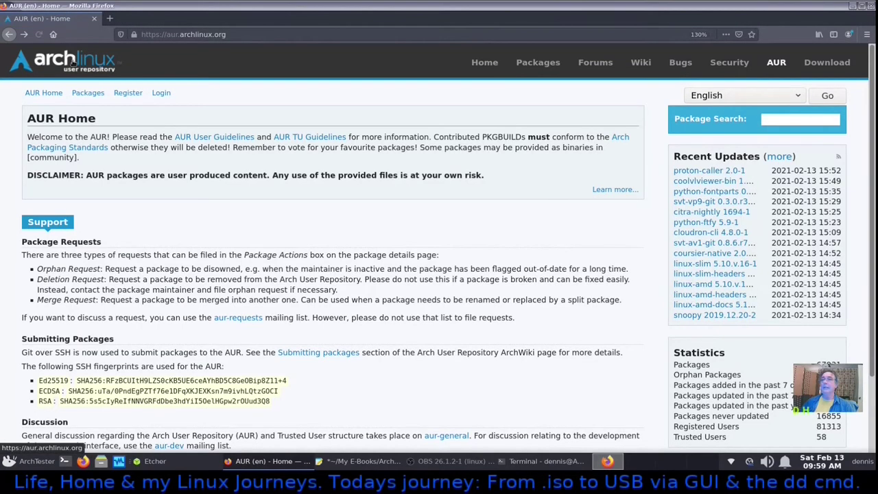
pyautogui.click(492, 64)
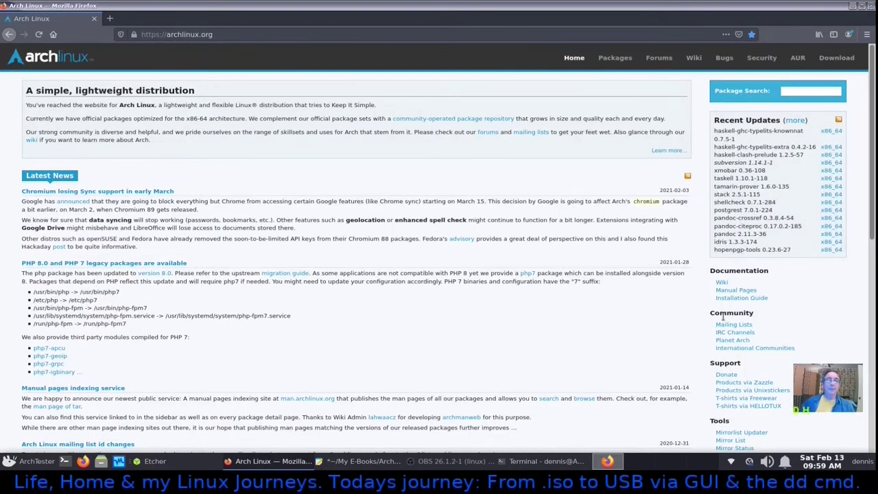
pyautogui.click(832, 60)
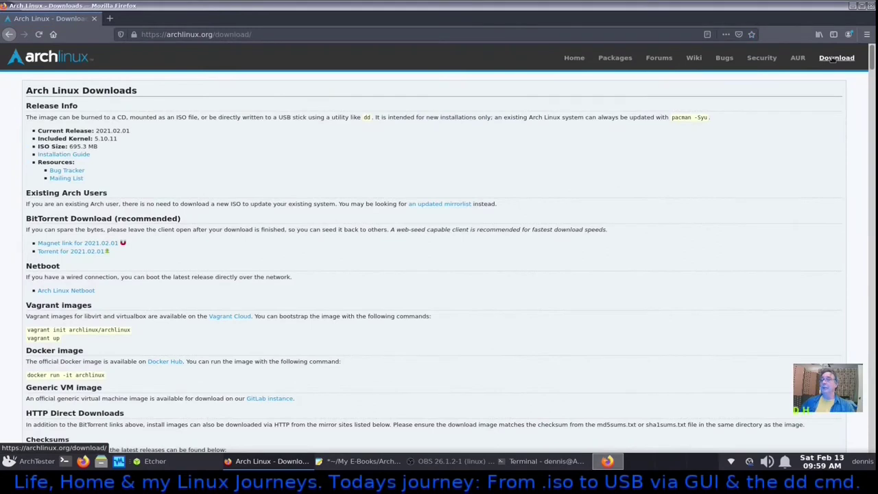
pyautogui.scroll(-2, 415, 258)
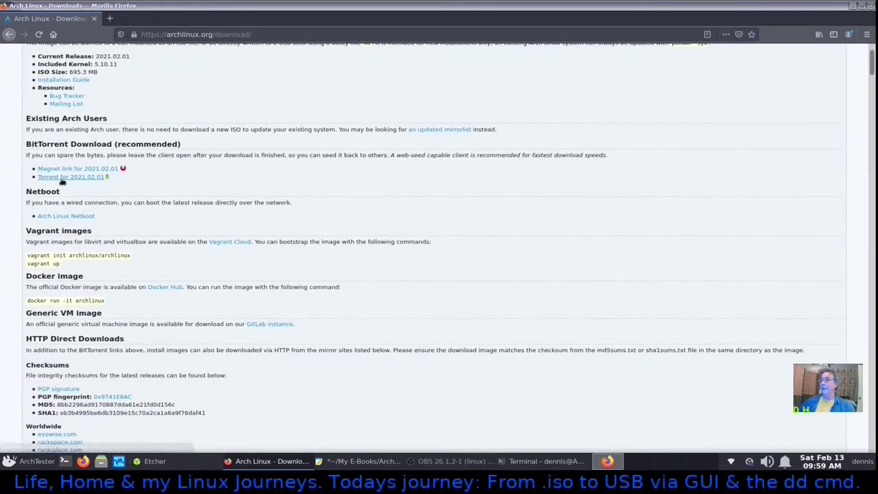
pyautogui.moveTo(871, 63); pyautogui.dragTo(842, 177)
pyautogui.scroll(-20, 404, 293)
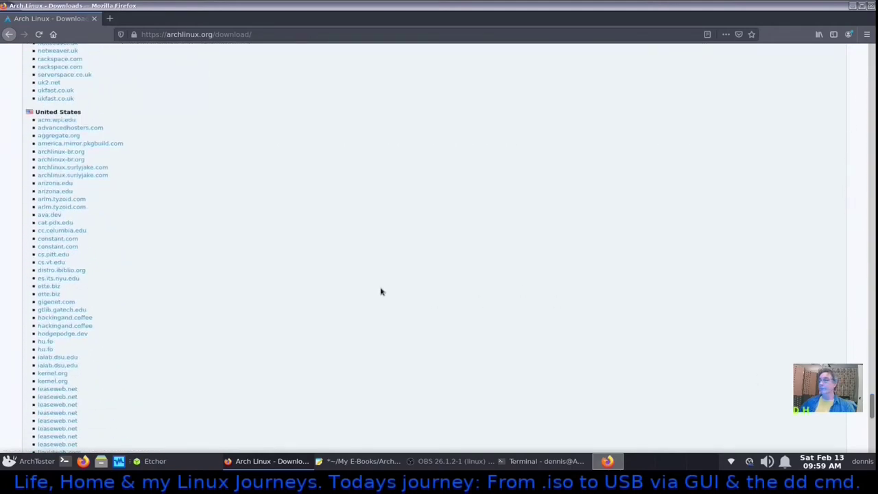
pyautogui.click(62, 121)
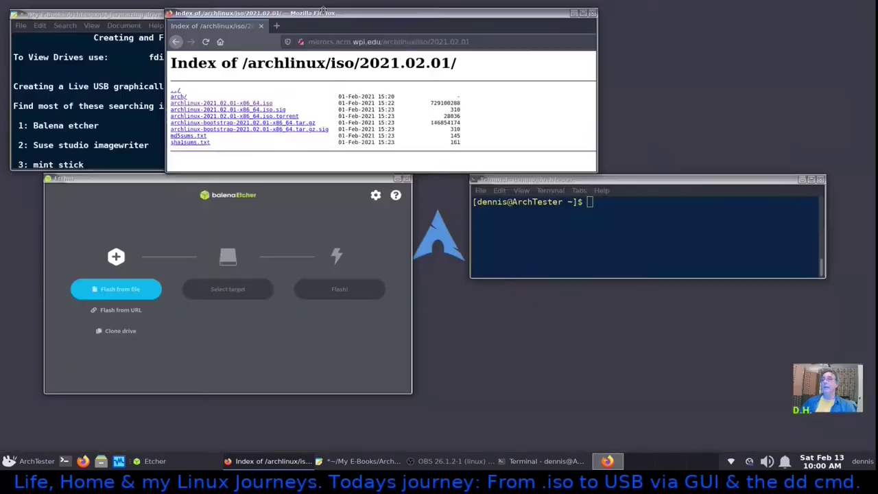
pyautogui.moveTo(322, 9); pyautogui.dragTo(484, 92)
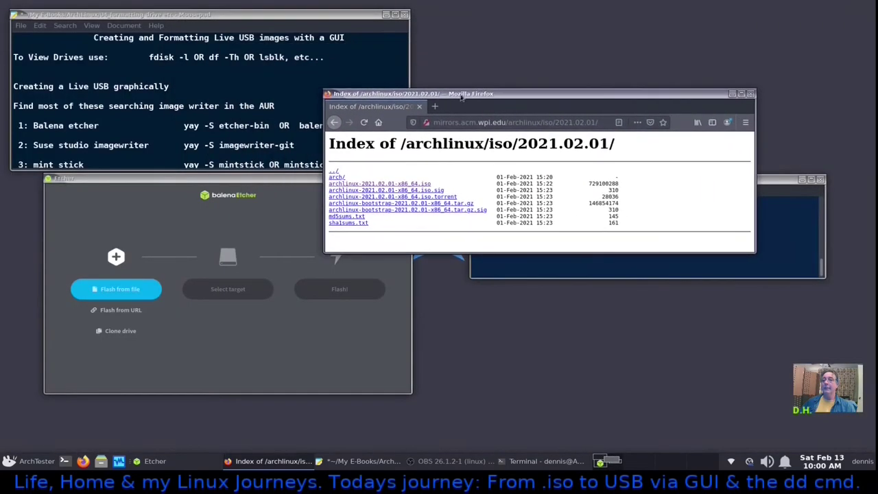
# Copy the archlinux ISO link, load it in Etcher as a URL source, then close Etcher.
pyautogui.rightClick(416, 184)
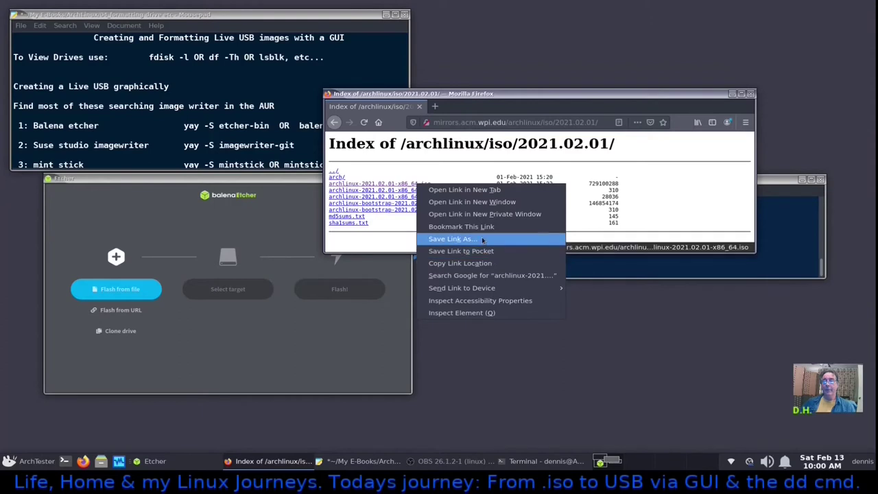
pyautogui.click(475, 264)
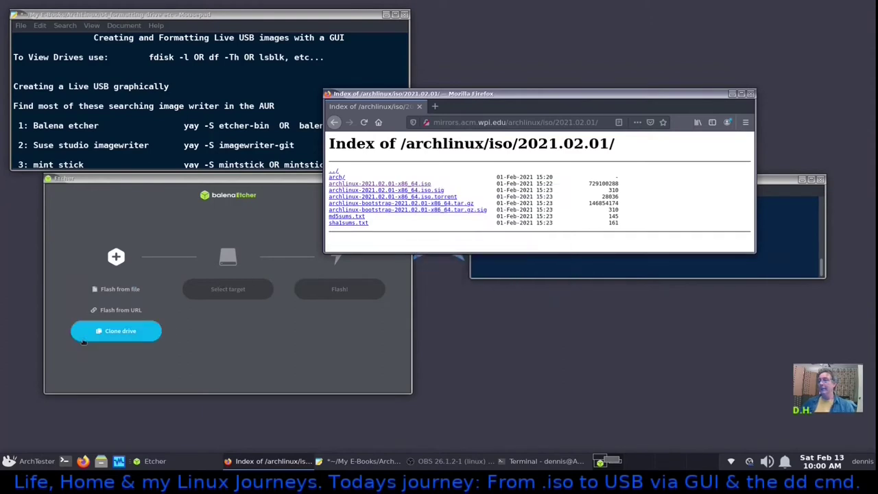
pyautogui.click(122, 310)
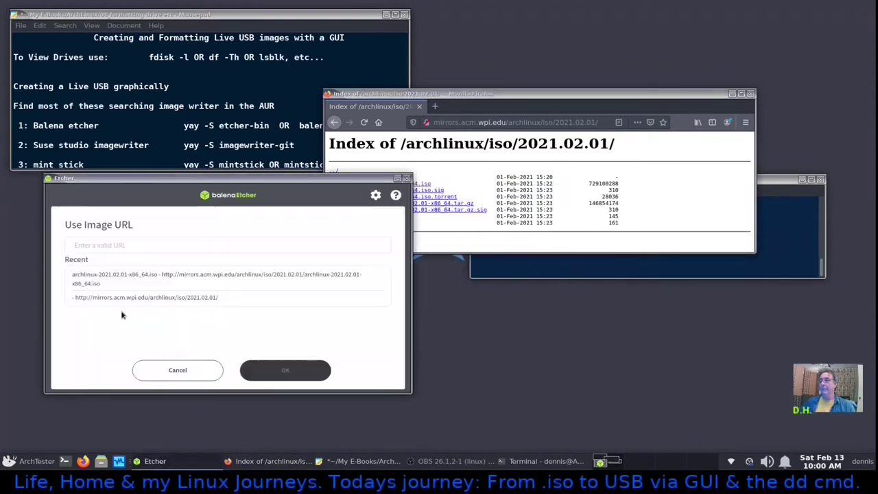
pyautogui.click(95, 242)
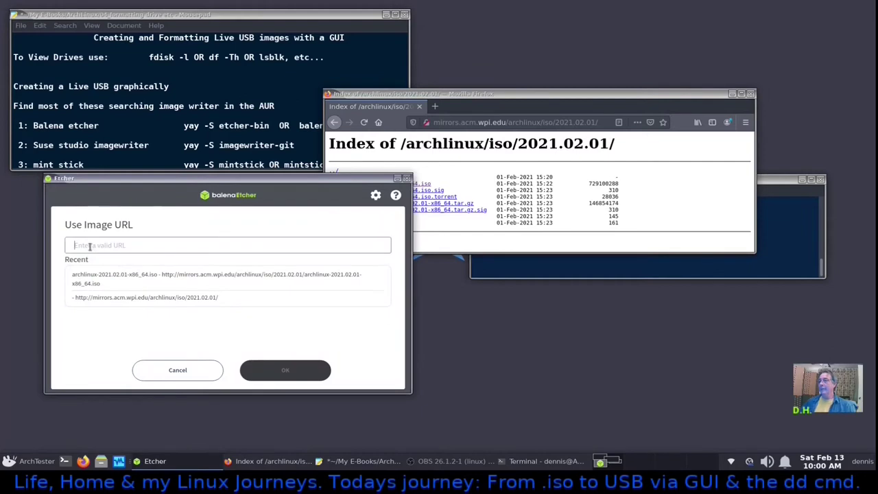
pyautogui.hotkey('ctrl', 'v')
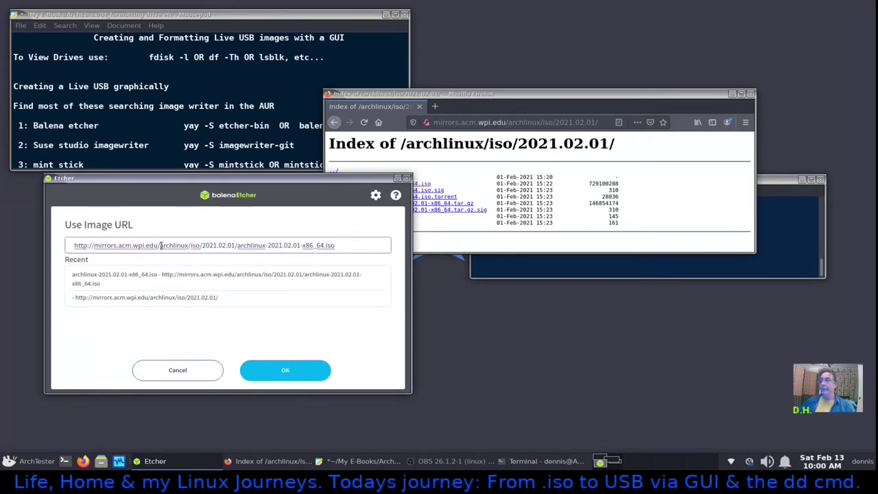
pyautogui.click(301, 371)
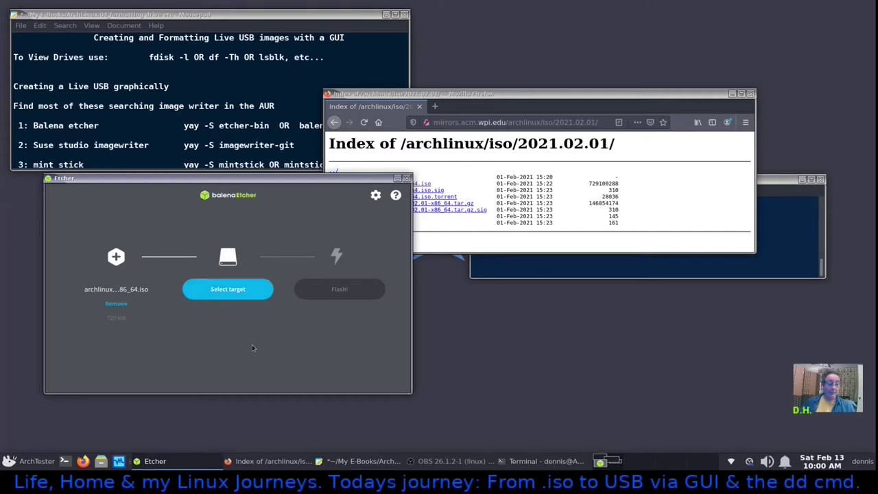
pyautogui.click(407, 178)
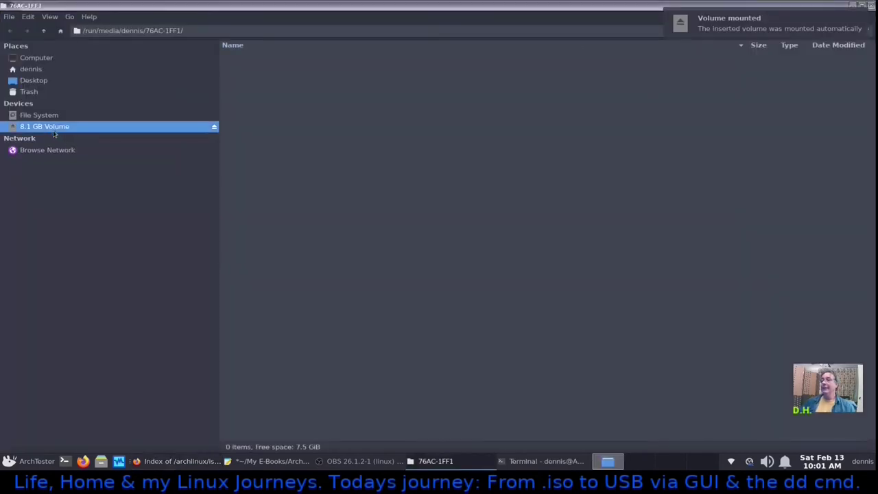
# Close the empty USB volume window and move Firefox to the top-right.
pyautogui.click(870, 6)
pyautogui.moveTo(539, 101); pyautogui.dragTo(627, 24)
pyautogui.click(31, 461)
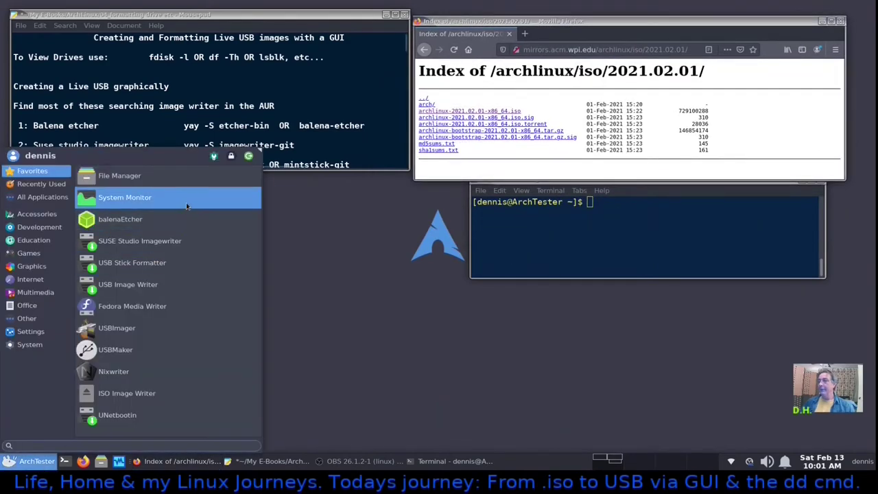
# Launch balenaEtcher and set the archlinux-2021.02.01-x86_64.iso URL as the image source.
pyautogui.click(177, 223)
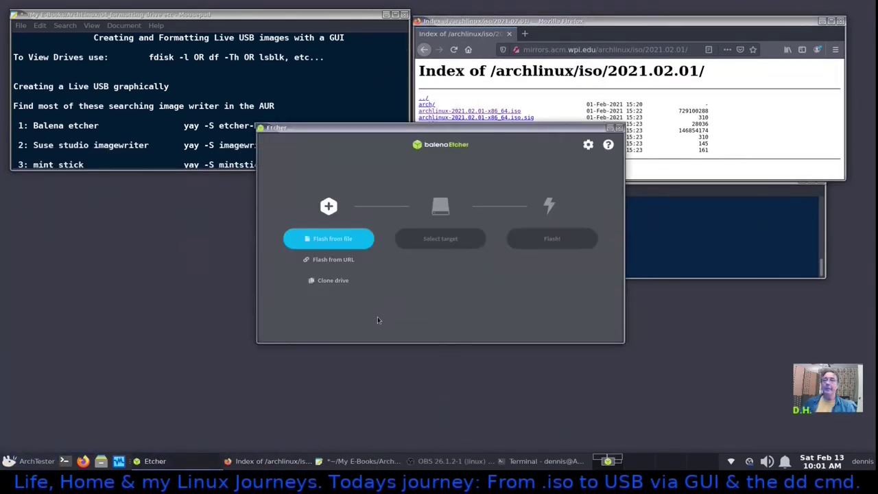
pyautogui.moveTo(519, 128); pyautogui.dragTo(317, 174)
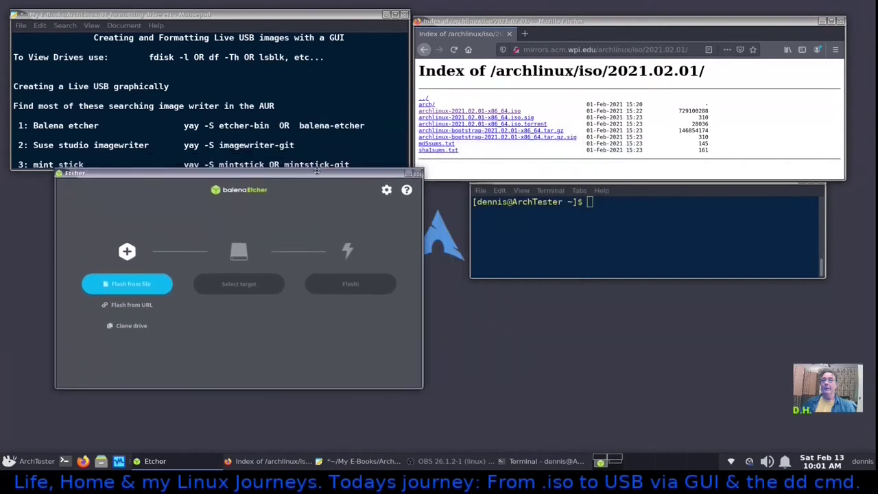
pyautogui.rightClick(481, 112)
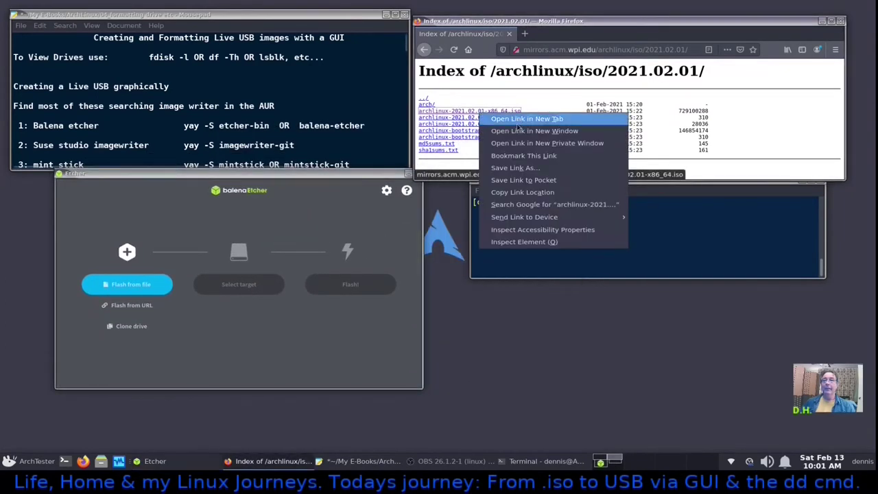
pyautogui.click(520, 193)
pyautogui.click(132, 306)
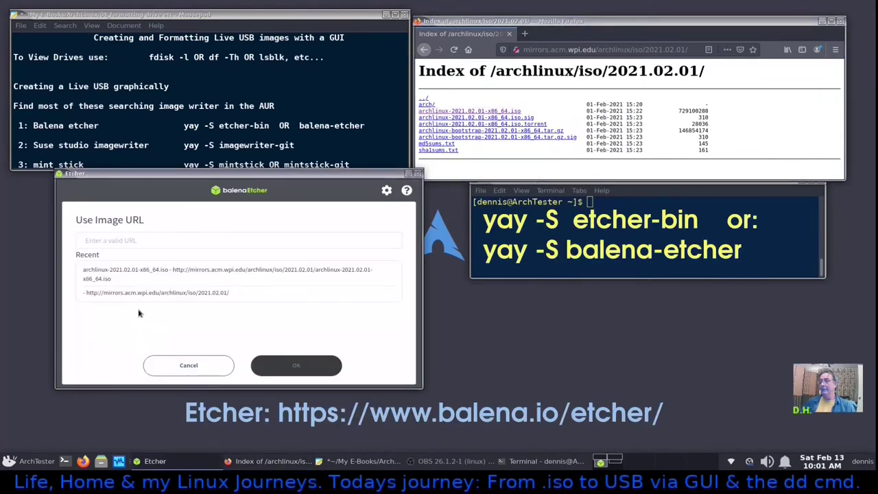
pyautogui.click(127, 242)
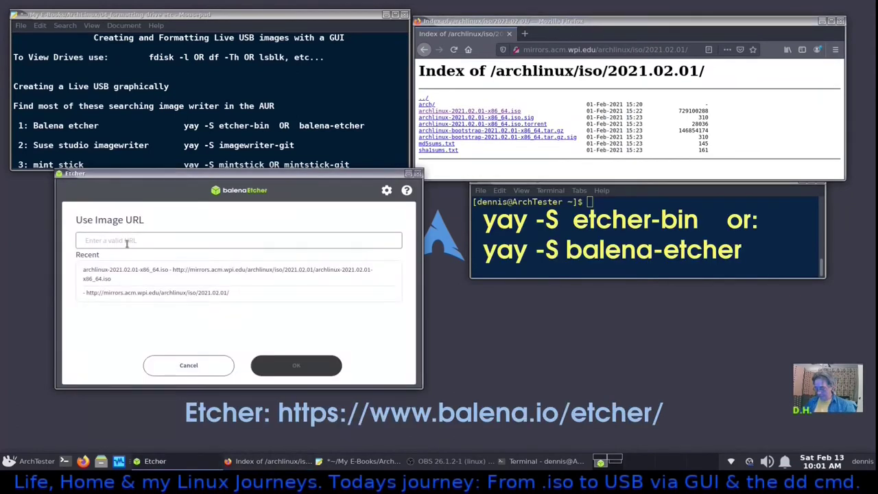
pyautogui.hotkey('ctrl', 'v')
pyautogui.click(287, 369)
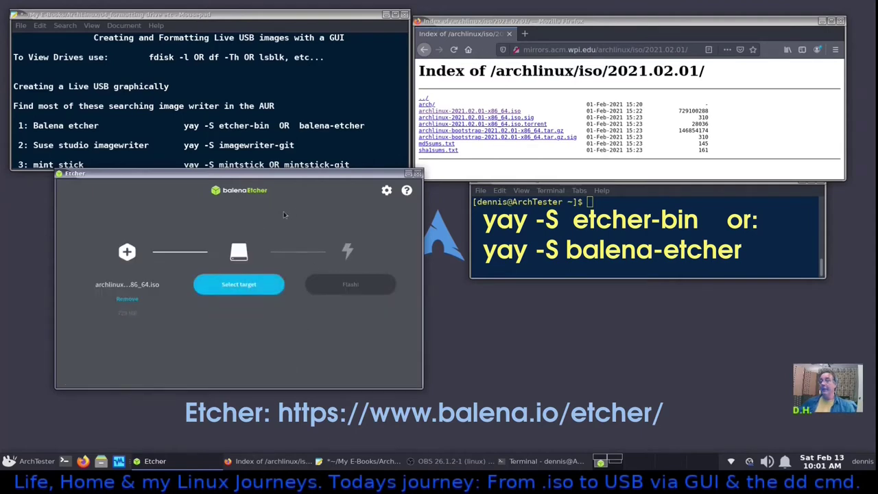
# Select the 8.05 GB General UDisk (/dev/sdb) as the flash target.
pyautogui.click(252, 285)
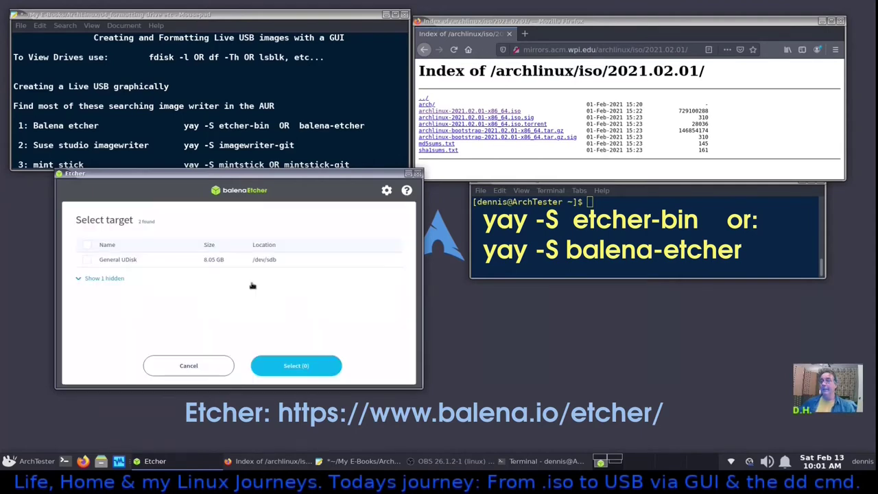
pyautogui.click(86, 260)
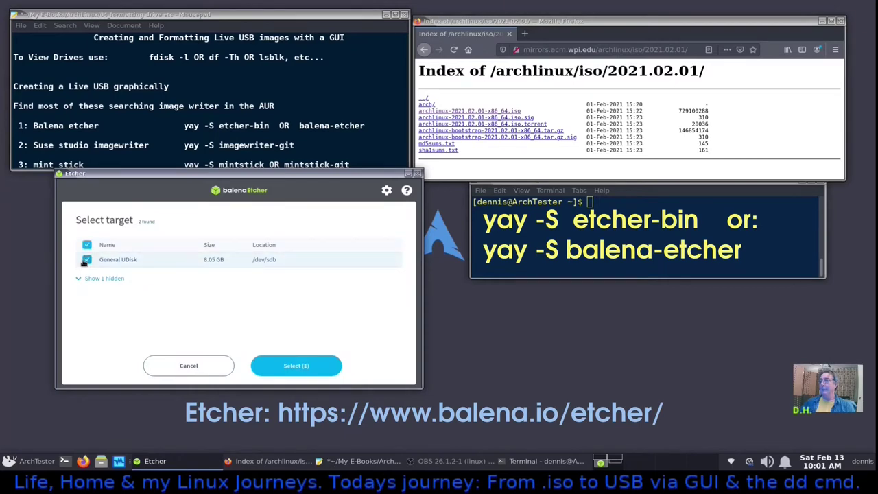
pyautogui.click(308, 367)
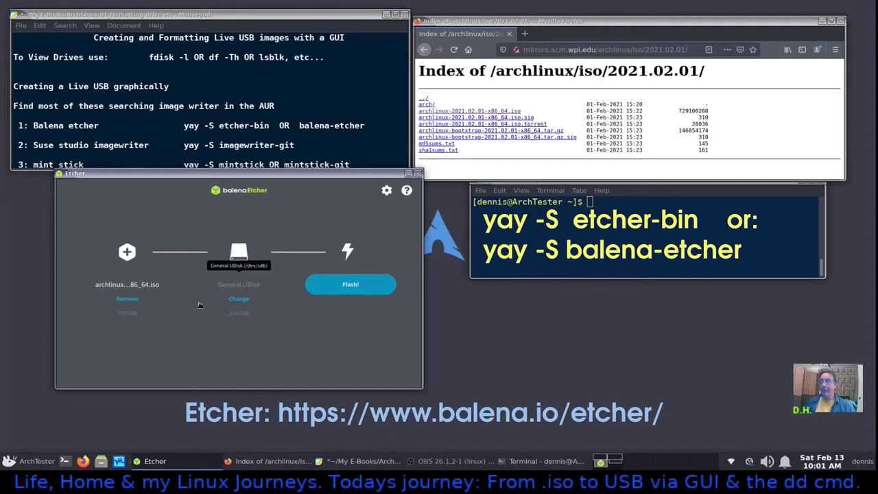
# Replace the URL source with Downloads/archlinux-2020.11.01-x86_64.iso, then close Etcher.
pyautogui.click(130, 301)
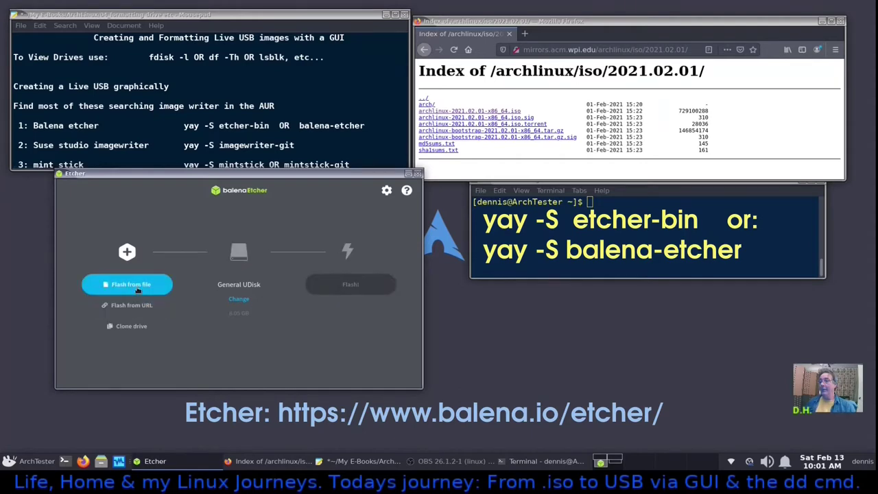
pyautogui.click(137, 286)
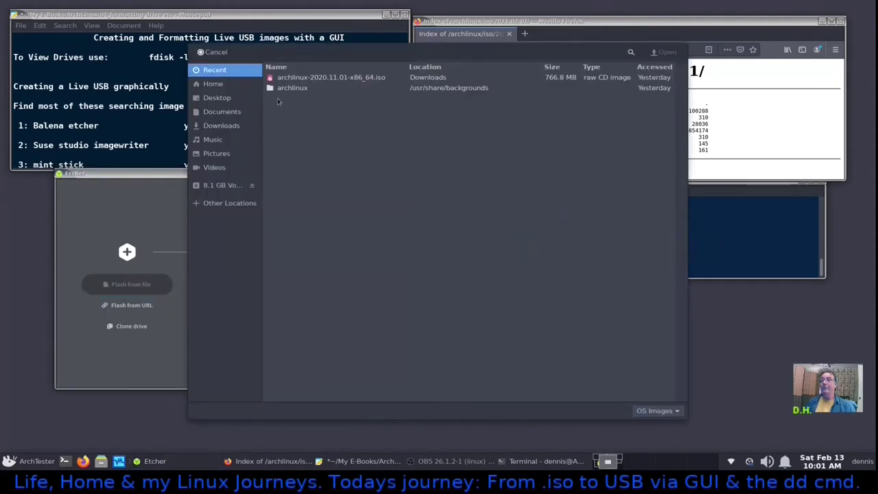
pyautogui.click(221, 125)
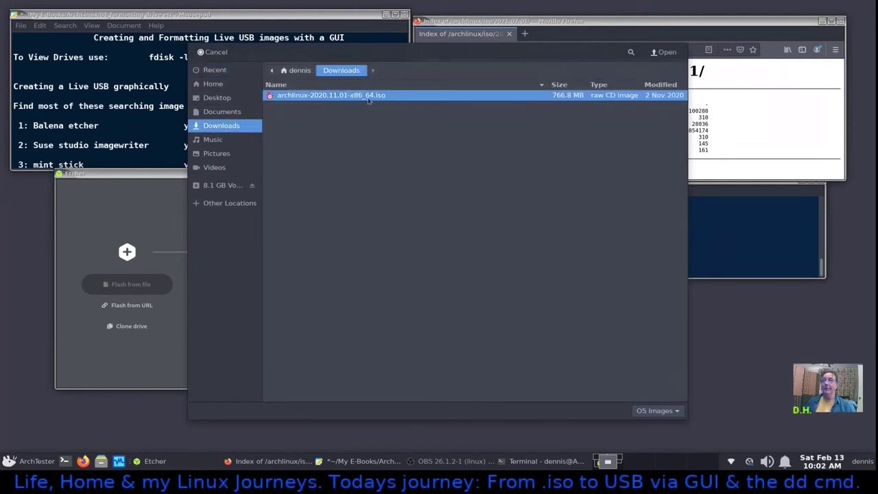
pyautogui.click(667, 53)
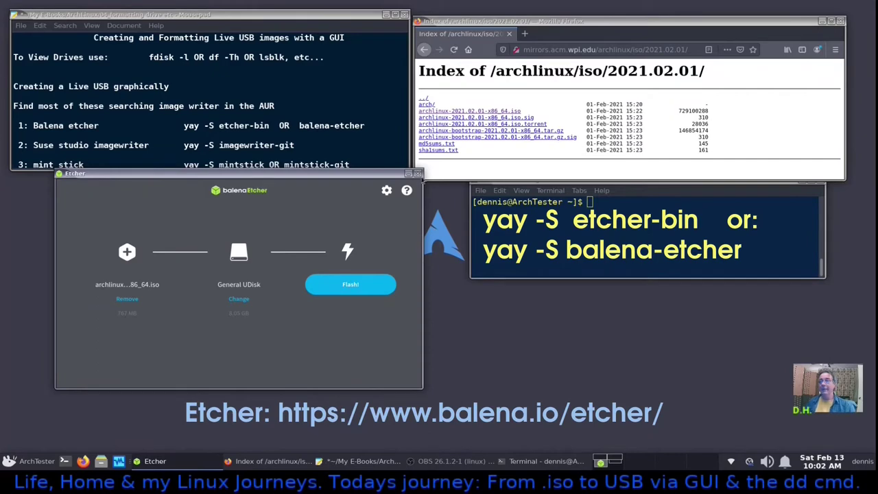
pyautogui.click(417, 175)
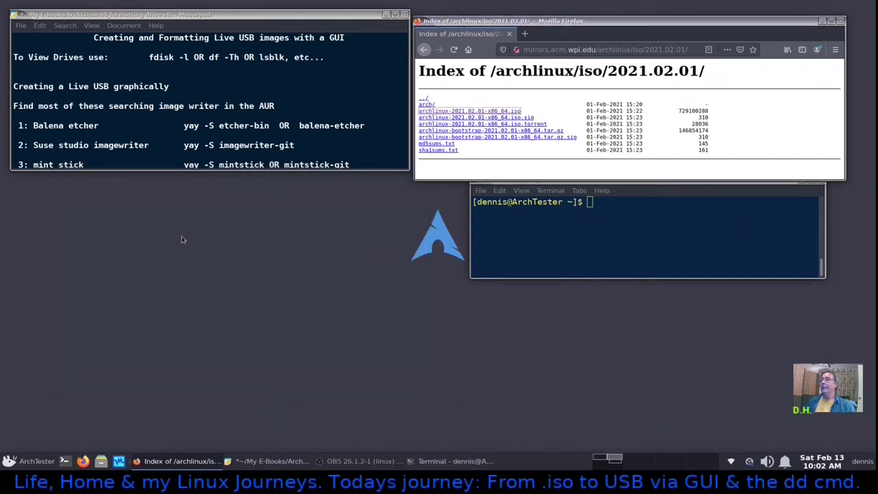
# Launch SUSE Studio Imagewriter, load archlinux-2020.11.01-x86_64.iso from Downloads, then close it.
pyautogui.click(11, 460)
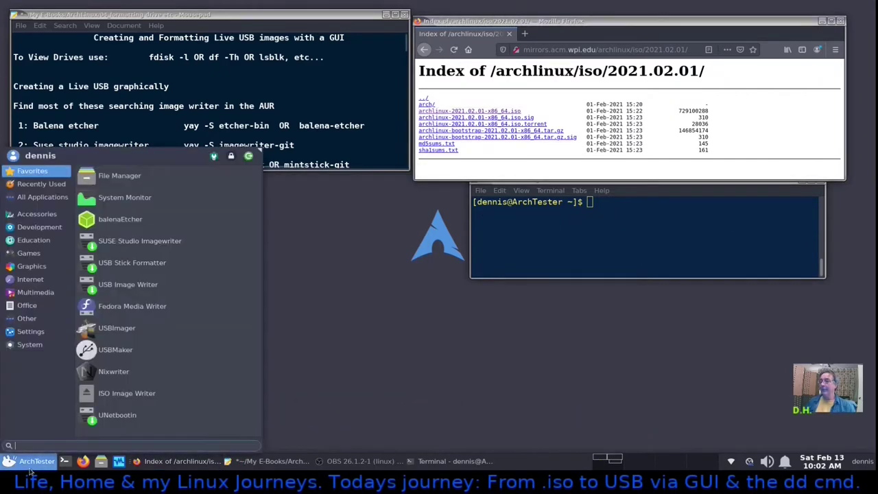
pyautogui.click(184, 247)
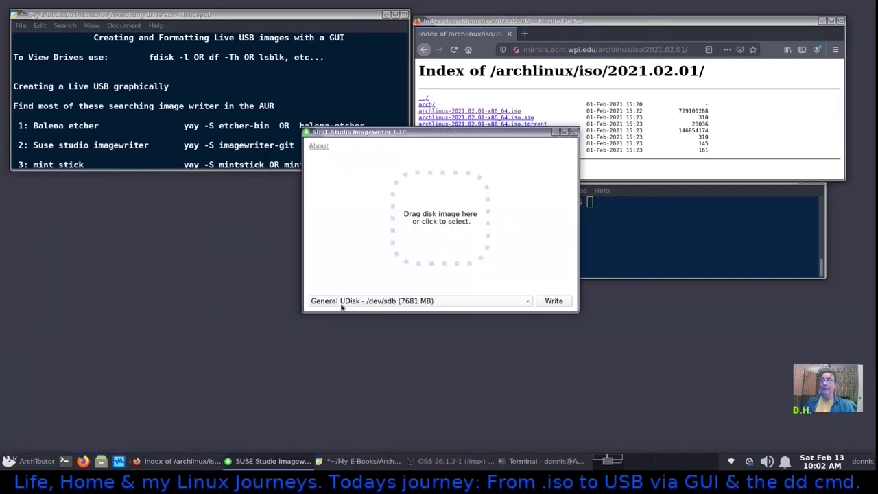
pyautogui.moveTo(516, 132); pyautogui.dragTo(331, 184)
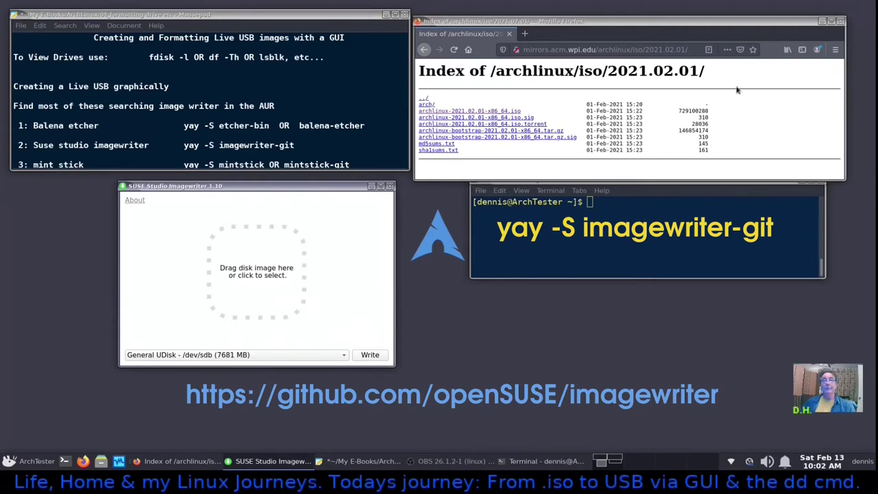
pyautogui.click(271, 281)
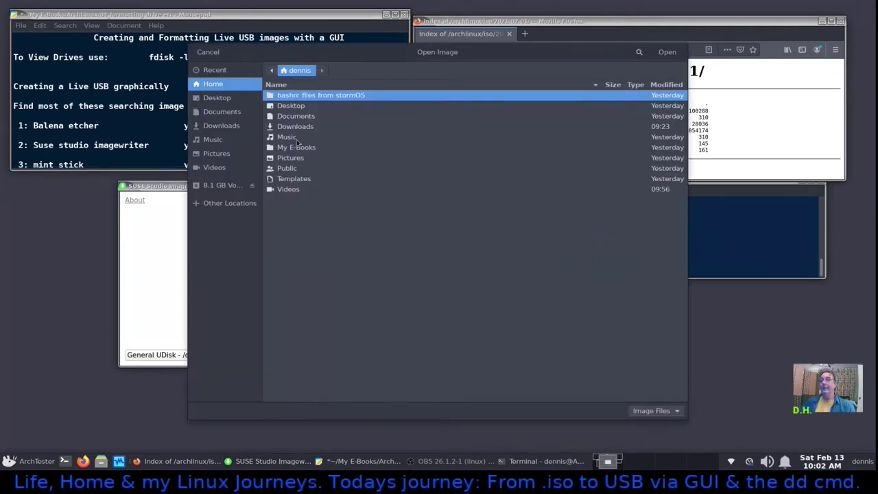
pyautogui.click(221, 126)
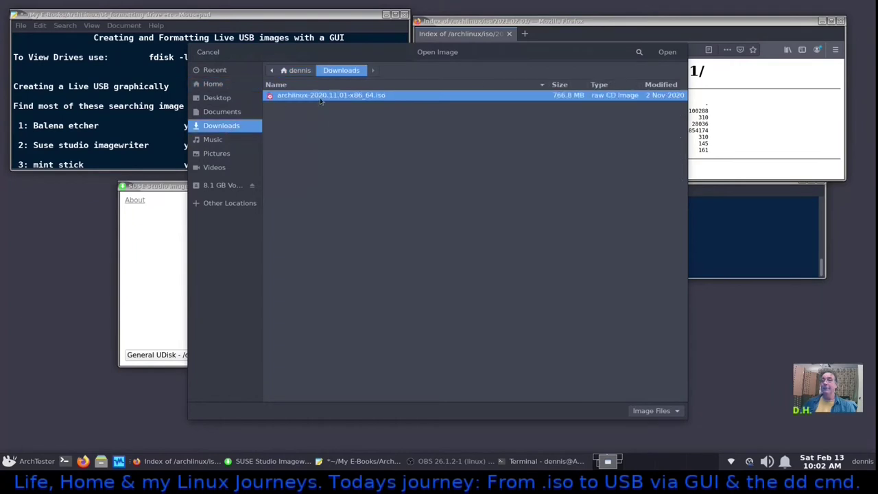
pyautogui.click(666, 52)
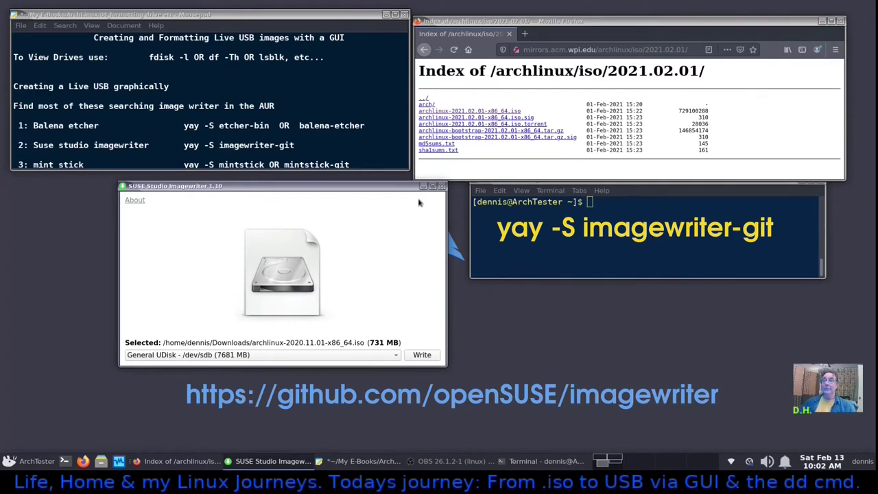
pyautogui.click(443, 187)
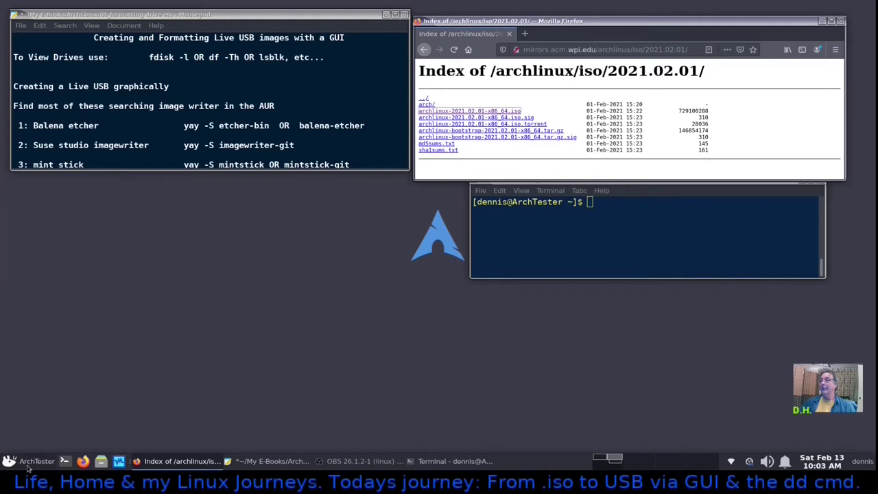
# Scroll the notes, then launch USB Stick Formatter and move it lower left.
pyautogui.click(63, 113)
pyautogui.scroll(-2, 63, 113)
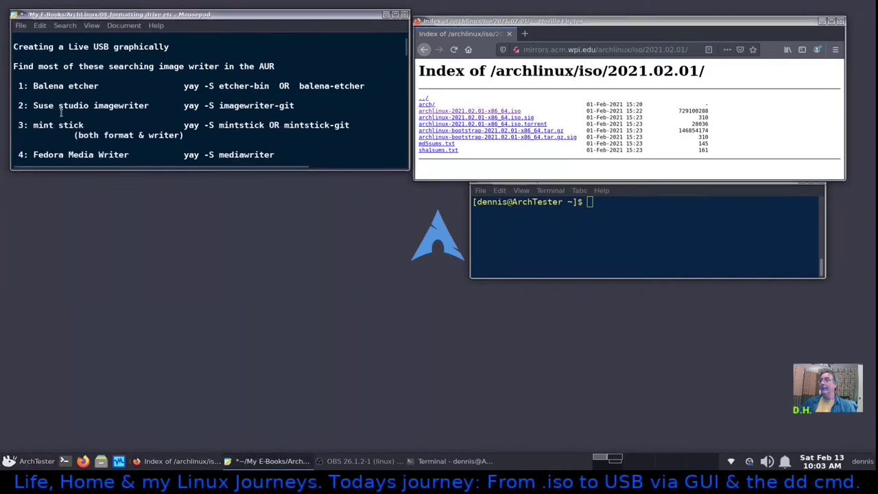
pyautogui.click(30, 462)
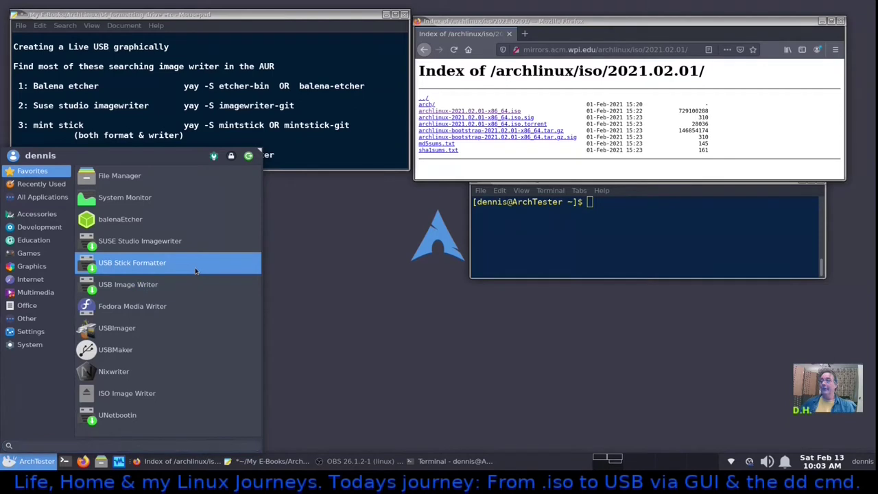
pyautogui.click(196, 265)
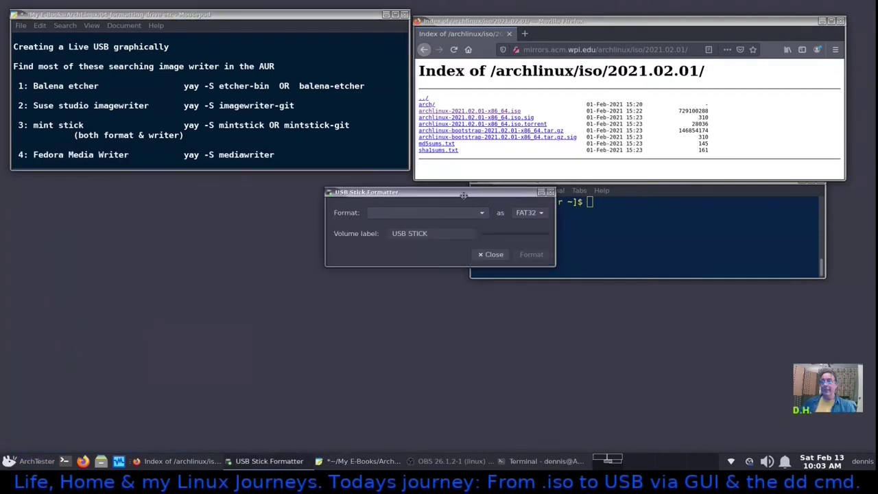
pyautogui.moveTo(467, 195); pyautogui.dragTo(328, 219)
# Pick the 8GB General UDisk (/dev/sdb) with FAT32 and label USB STICK, then close unformatted.
pyautogui.click(343, 240)
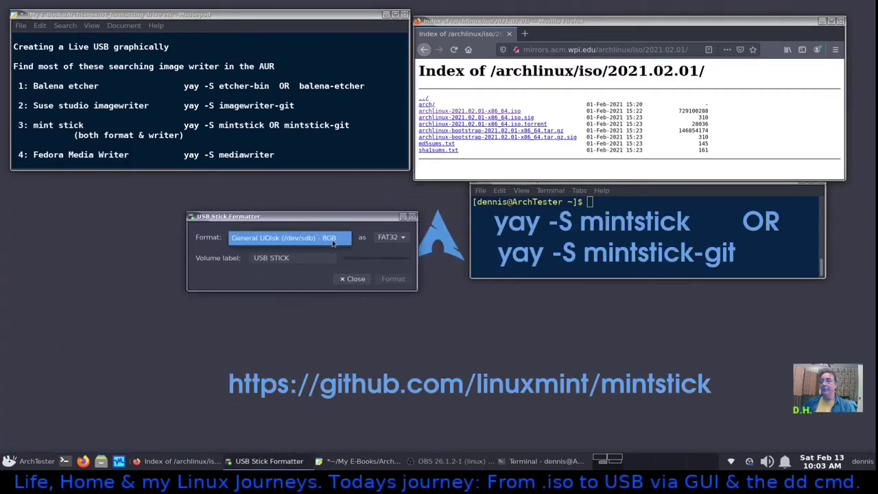
pyautogui.click(333, 244)
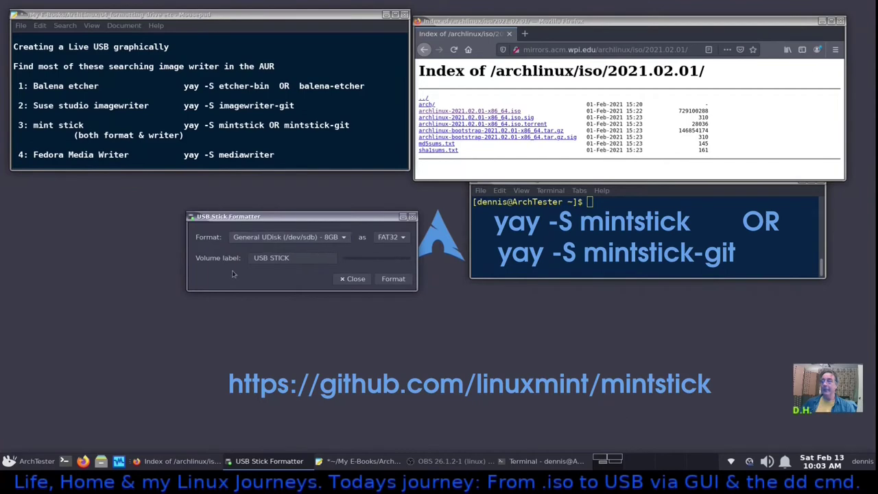
pyautogui.moveTo(295, 259); pyautogui.dragTo(201, 262)
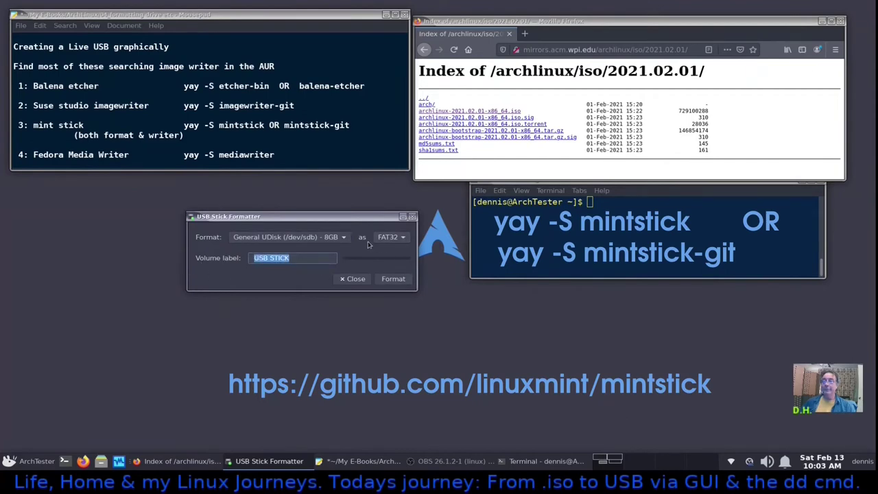
pyautogui.click(402, 238)
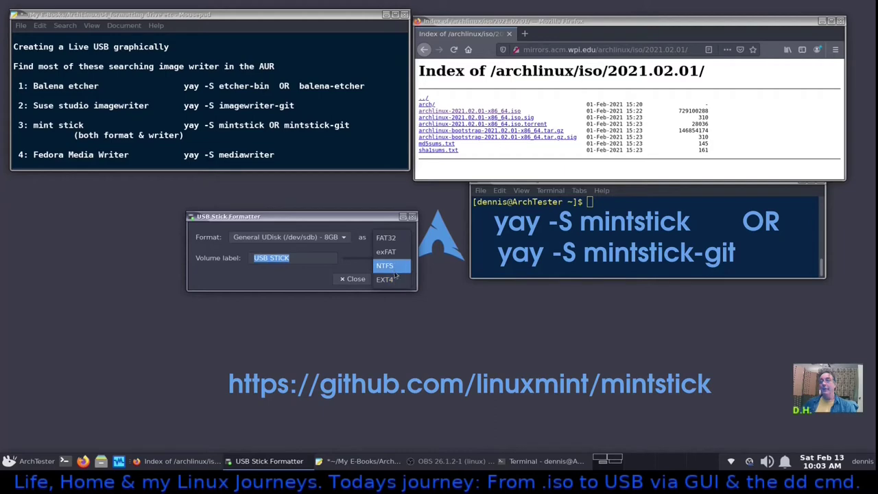
pyautogui.click(396, 238)
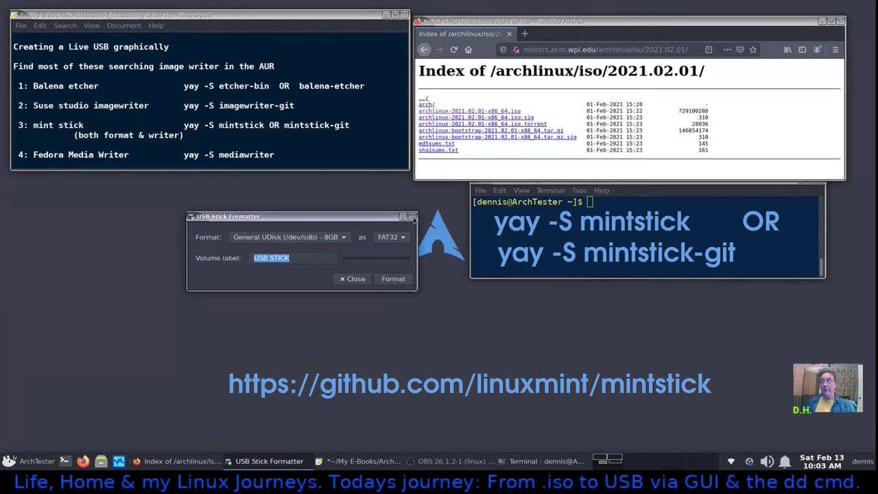
pyautogui.click(412, 217)
pyautogui.click(24, 462)
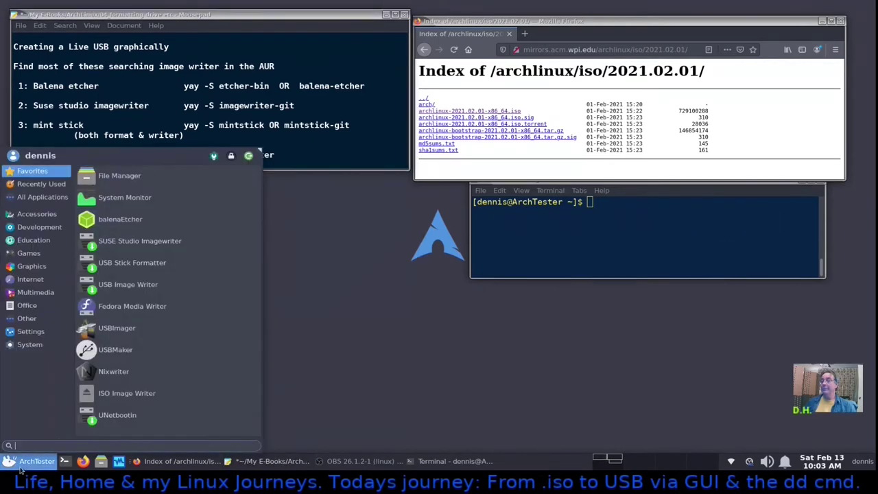
# Launch USB Image Writer and load archlinux-2020.11.01-x86_64.iso from Downloads.
pyautogui.click(175, 290)
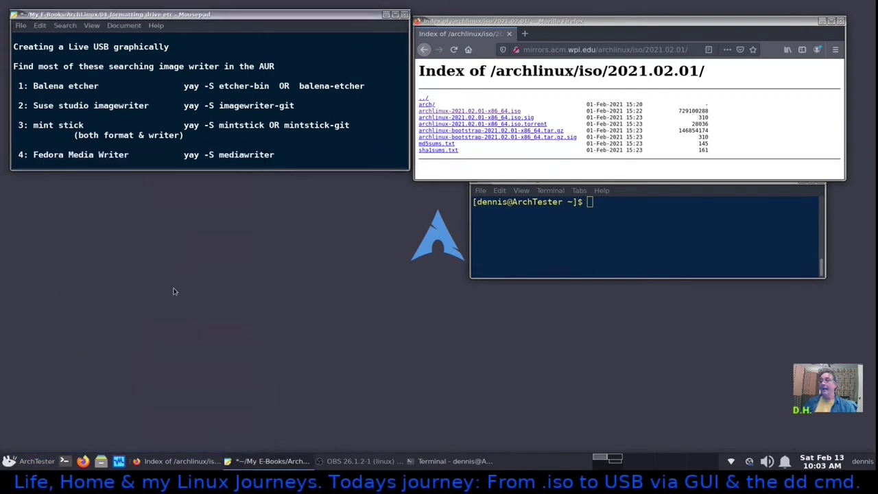
pyautogui.moveTo(492, 198); pyautogui.dragTo(346, 228)
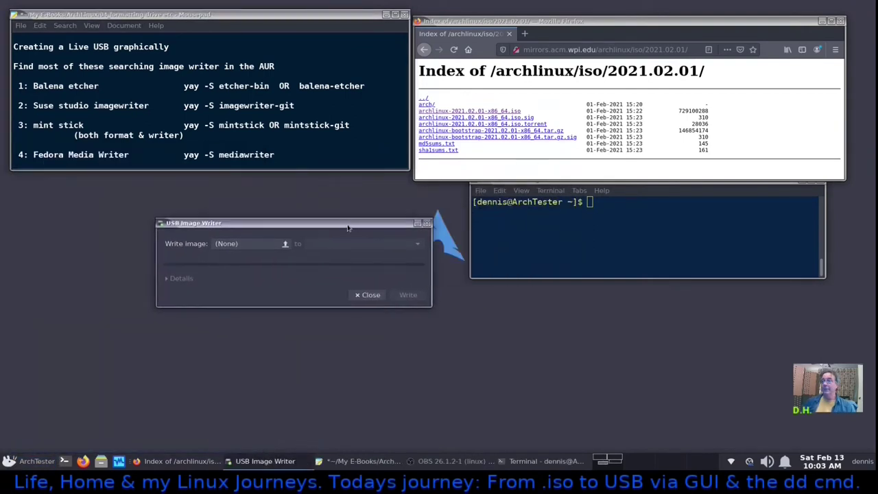
pyautogui.click(286, 245)
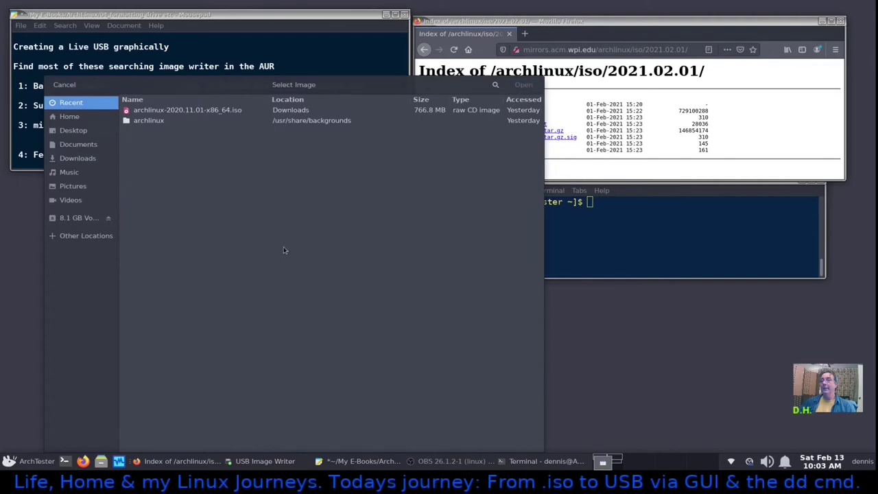
pyautogui.click(81, 163)
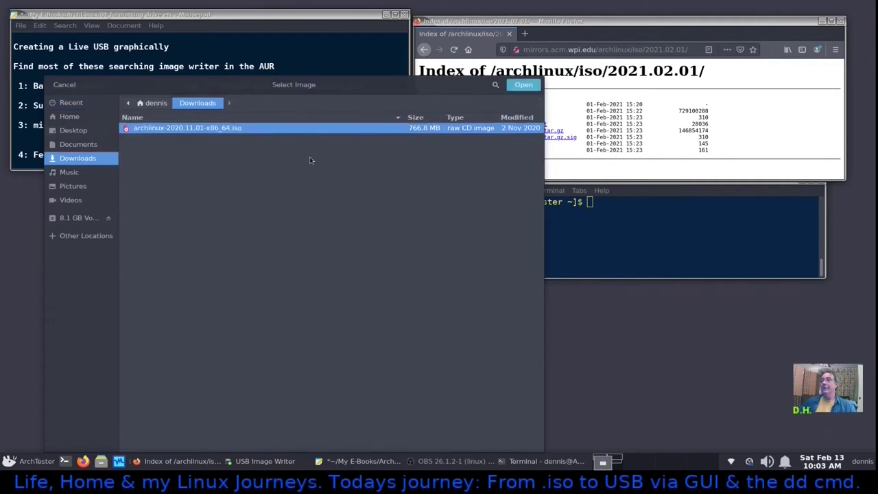
pyautogui.click(524, 85)
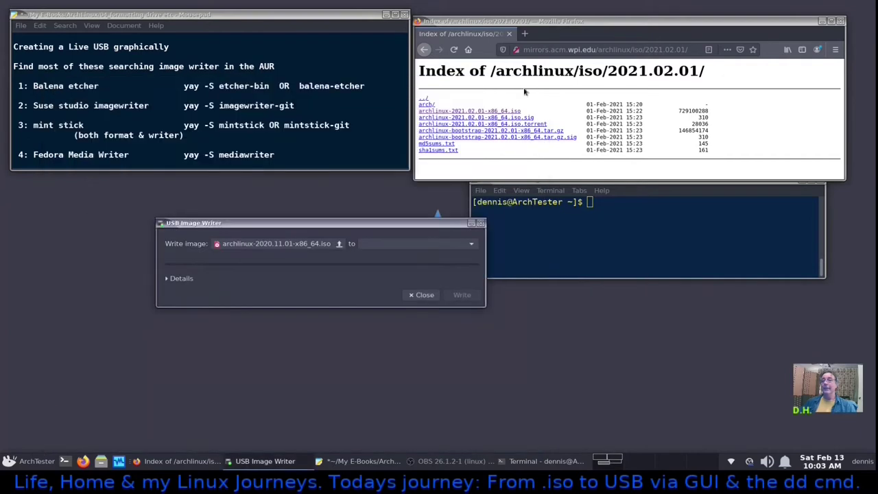
# Target the 8GB General UDisk (/dev/sdb), expand Details, then close without writing.
pyautogui.click(478, 248)
pyautogui.click(452, 244)
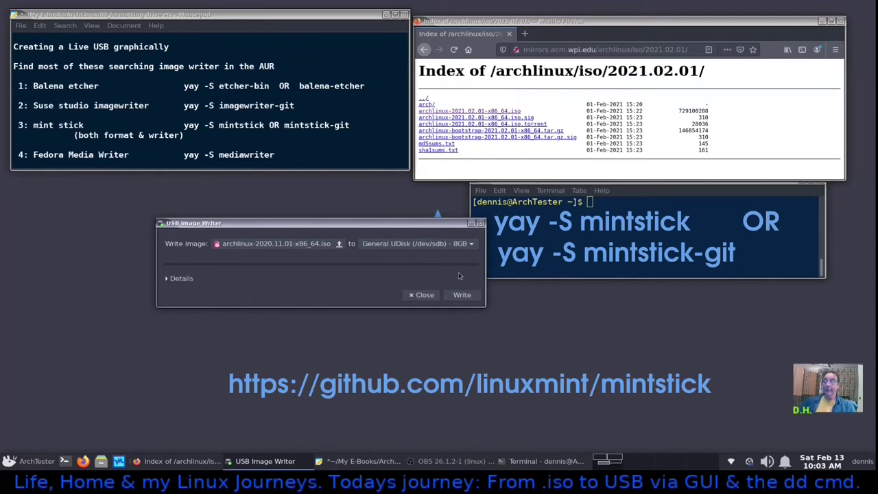
pyautogui.click(181, 279)
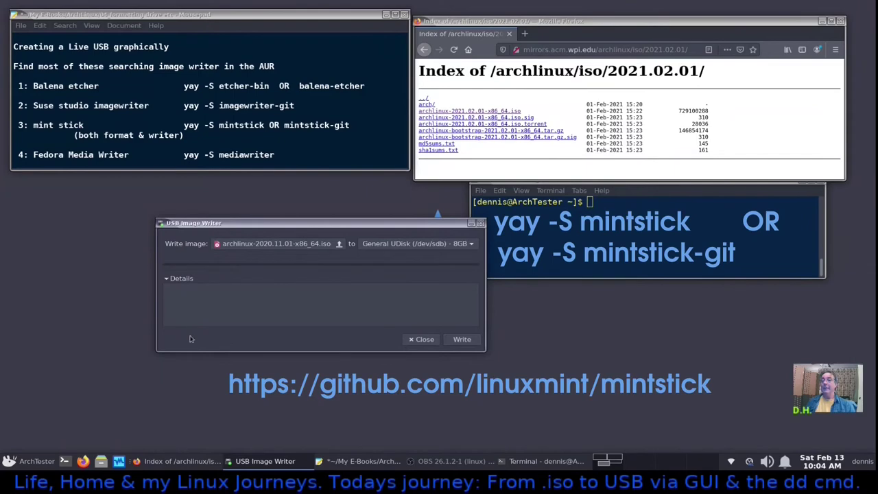
pyautogui.click(481, 224)
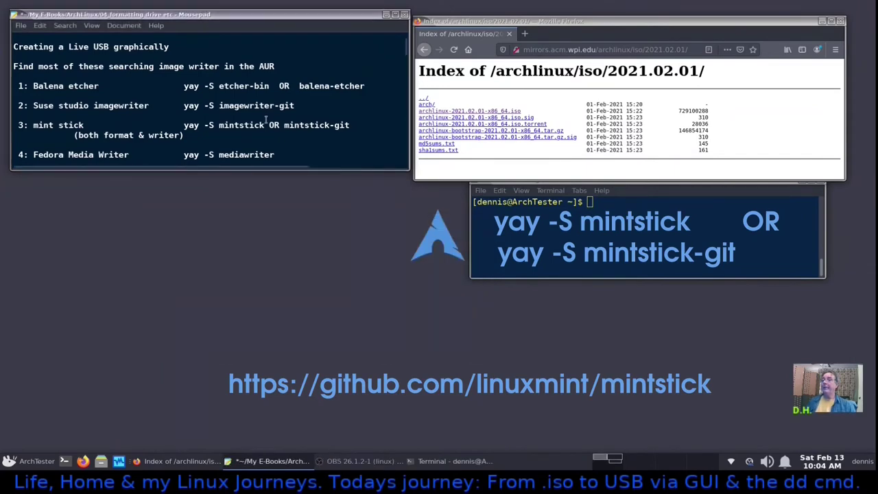
# Launch Fedora Media Writer from the applications menu and centre its window.
pyautogui.scroll(-2, 266, 120)
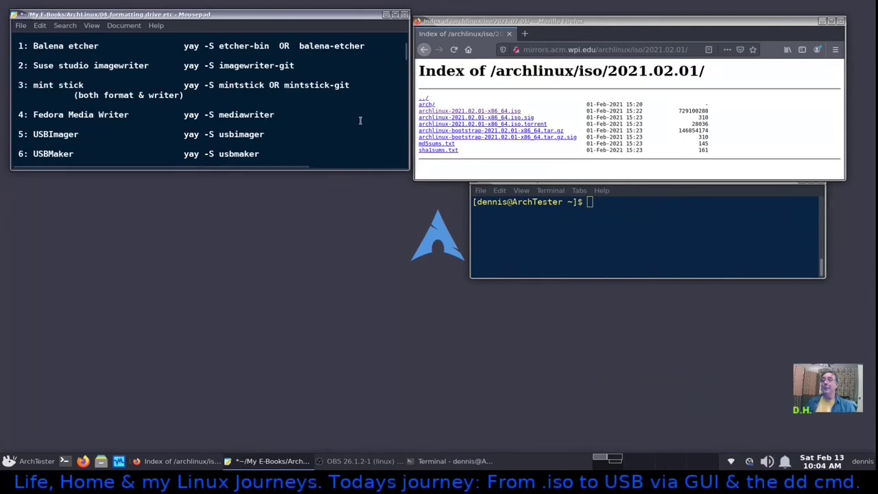
pyautogui.click(37, 462)
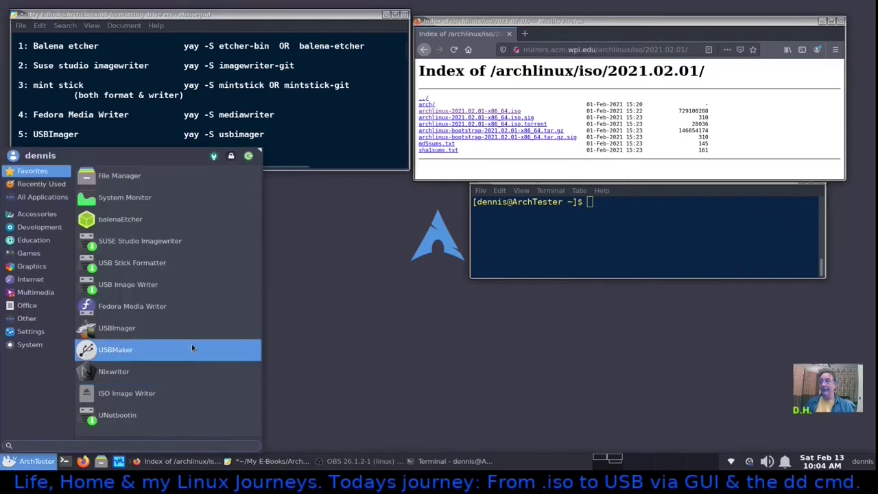
pyautogui.click(213, 314)
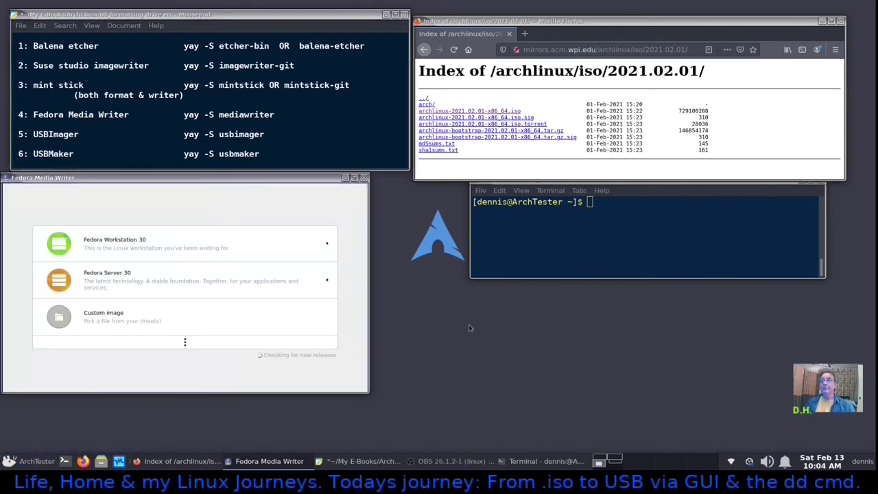
pyautogui.click(424, 50)
pyautogui.click(425, 50)
pyautogui.moveTo(299, 184); pyautogui.dragTo(458, 168)
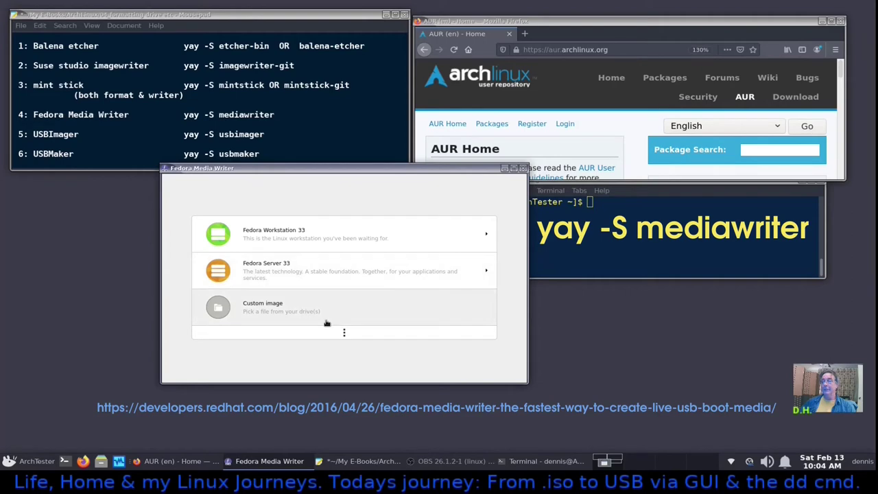
# Expand the full Fedora image list and scroll through the Fedora Spins 33 choices.
pyautogui.click(346, 334)
pyautogui.scroll(-5, 356, 314)
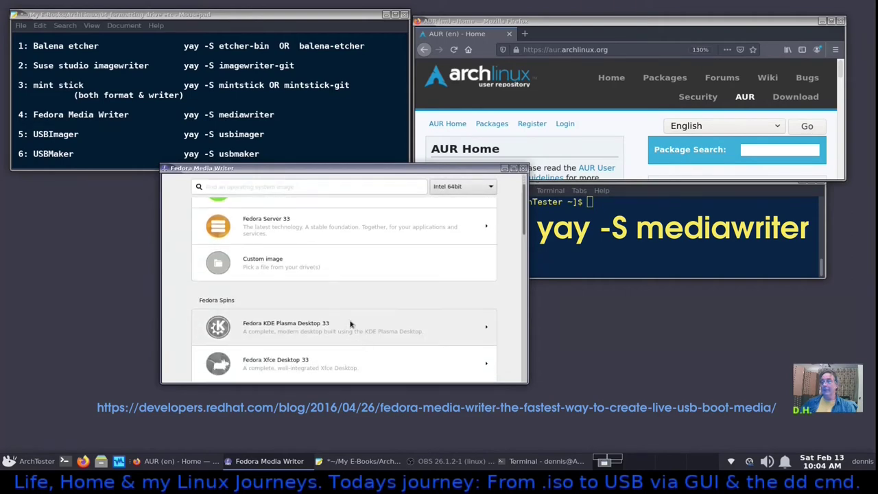
pyautogui.scroll(-5, 356, 296)
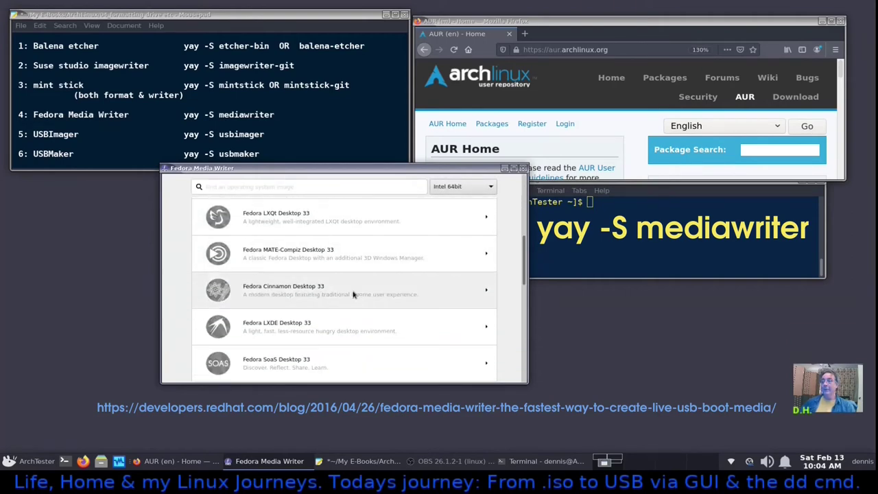
pyautogui.scroll(-5, 338, 294)
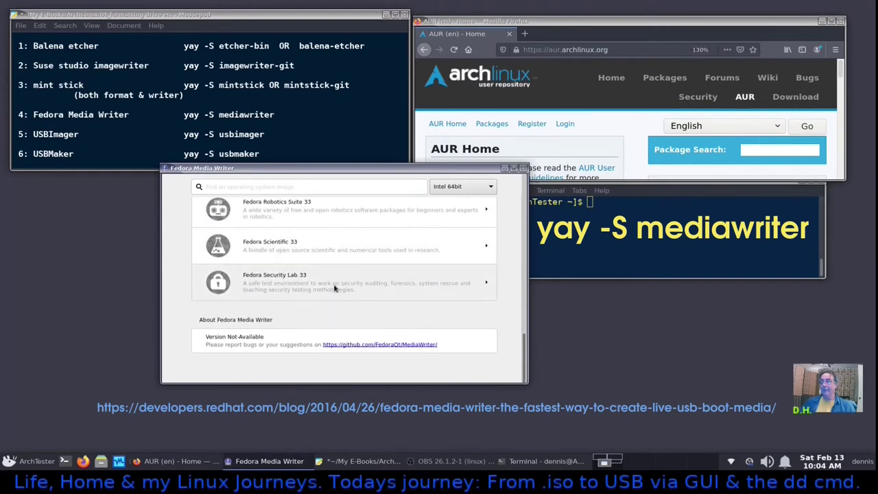
pyautogui.scroll(10, 335, 288)
pyautogui.scroll(5, 326, 301)
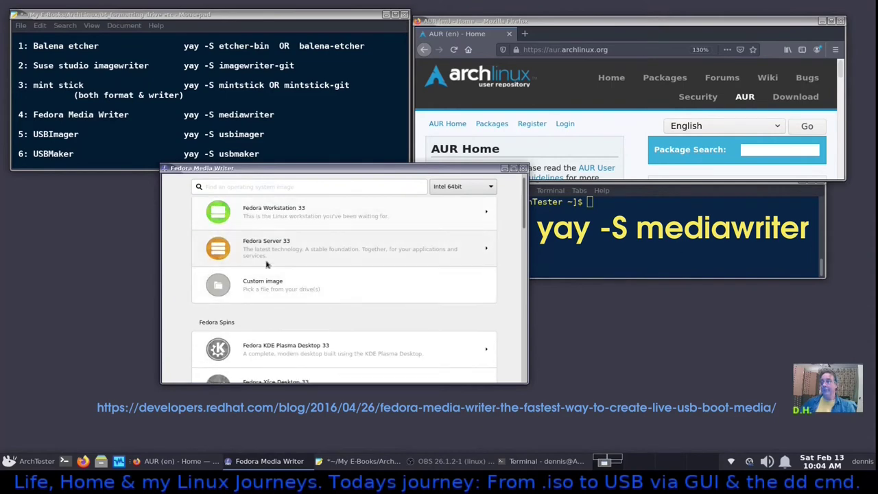
# Load the archlinux ISO from Downloads as a custom image, then cancel and close Fedora Media Writer.
pyautogui.click(268, 288)
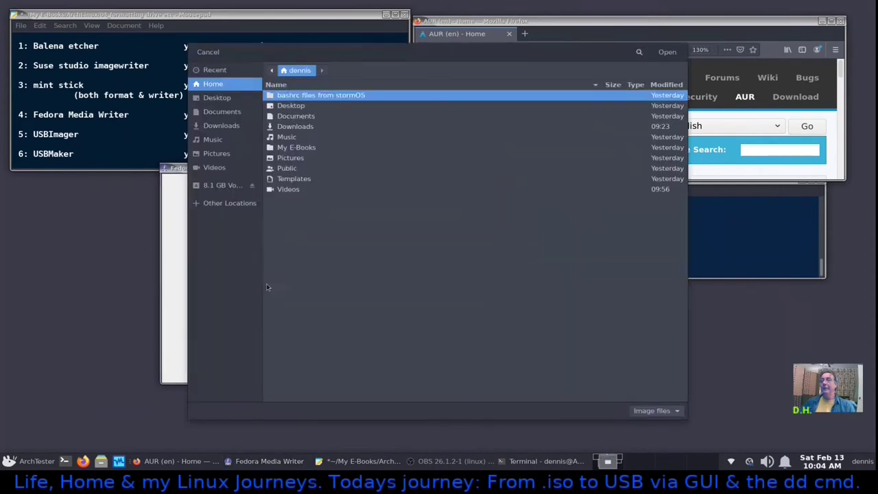
pyautogui.click(221, 125)
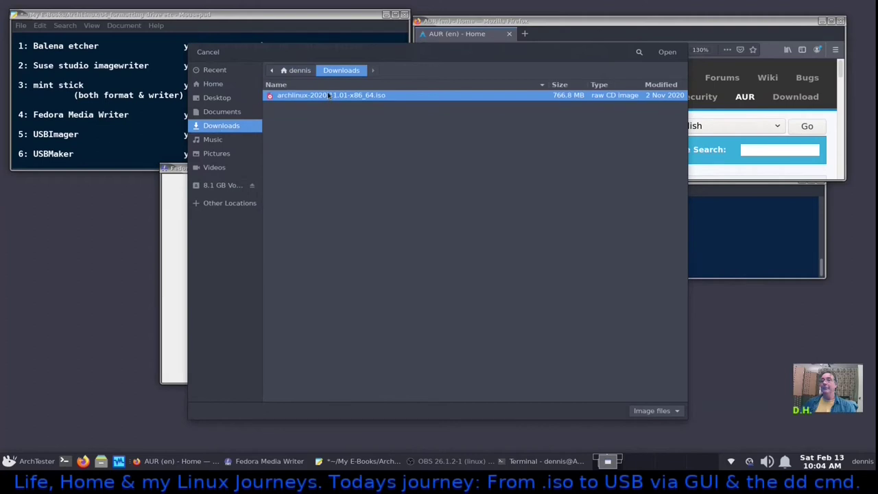
pyautogui.click(668, 52)
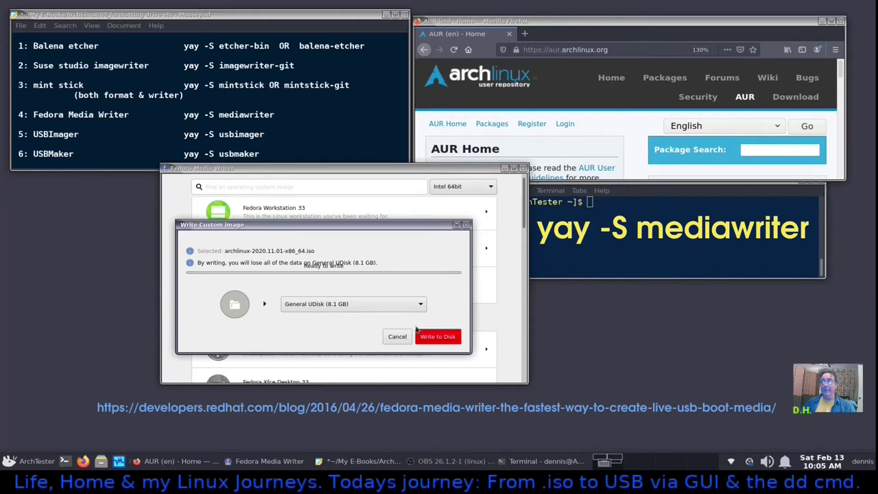
pyautogui.click(396, 337)
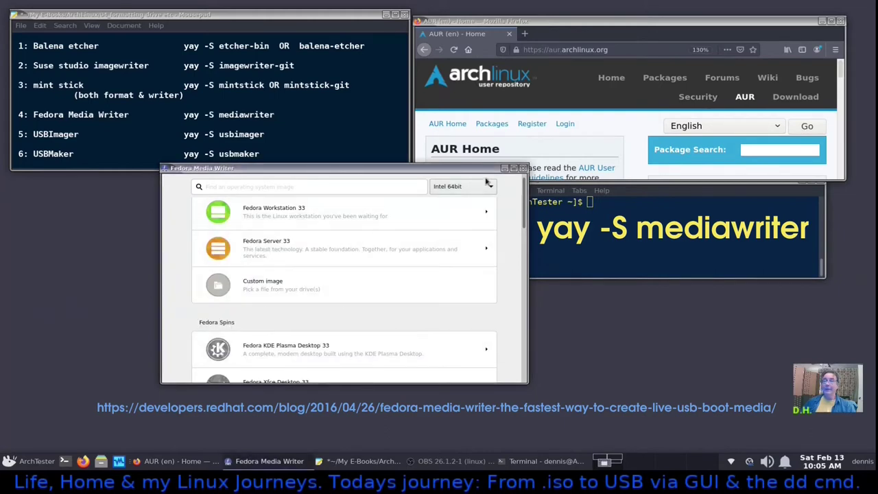
pyautogui.click(523, 168)
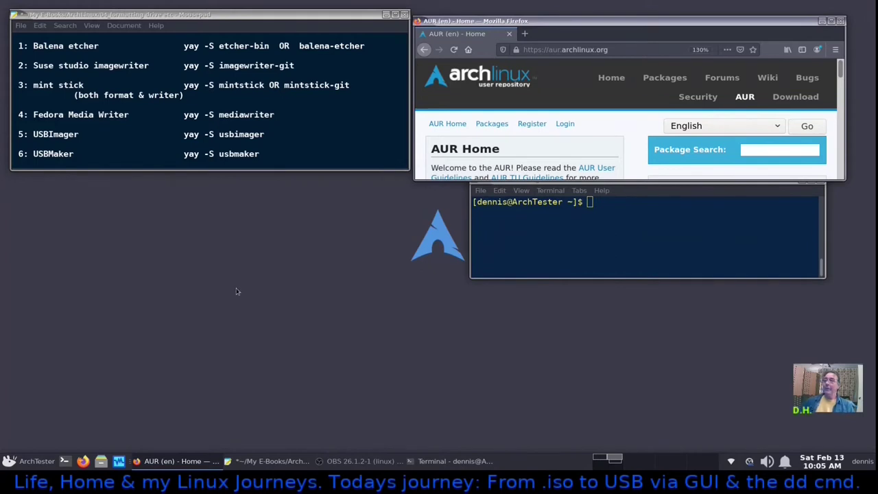
# Launch USBImager from the applications menu, then enlarge and reposition its window.
pyautogui.click(186, 121)
pyautogui.scroll(-1, 186, 110)
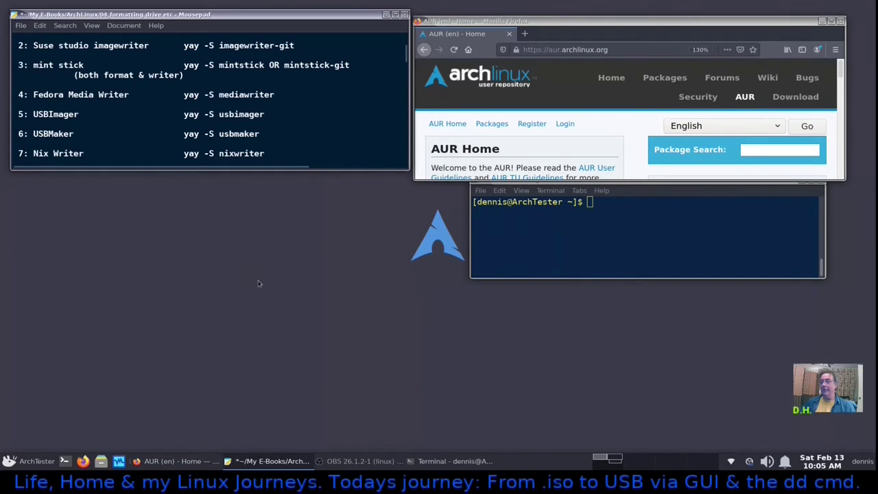
pyautogui.click(28, 461)
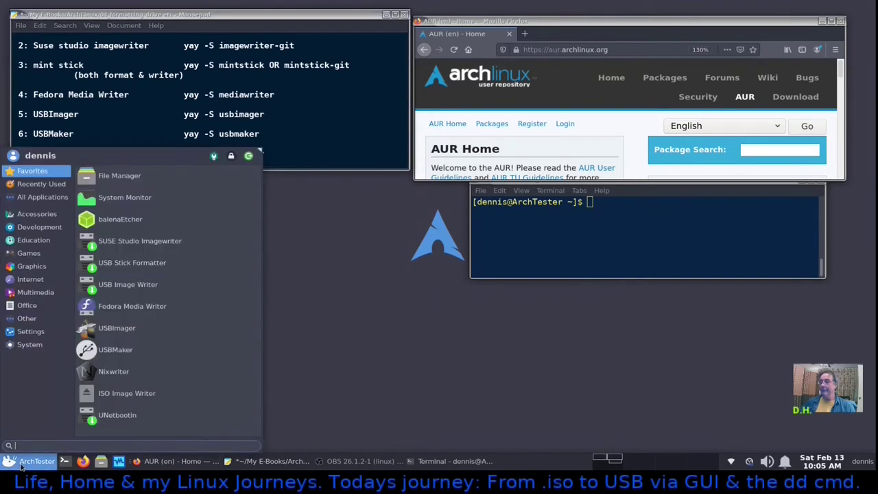
pyautogui.click(170, 324)
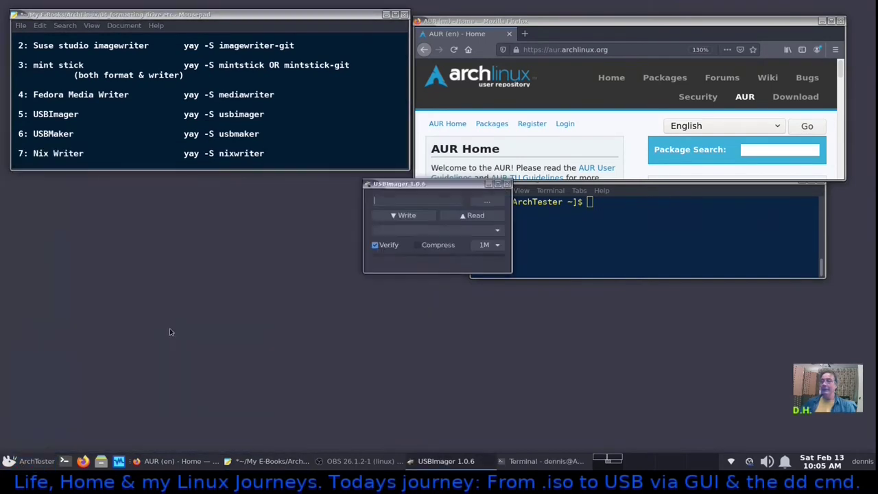
pyautogui.moveTo(466, 179); pyautogui.dragTo(334, 210)
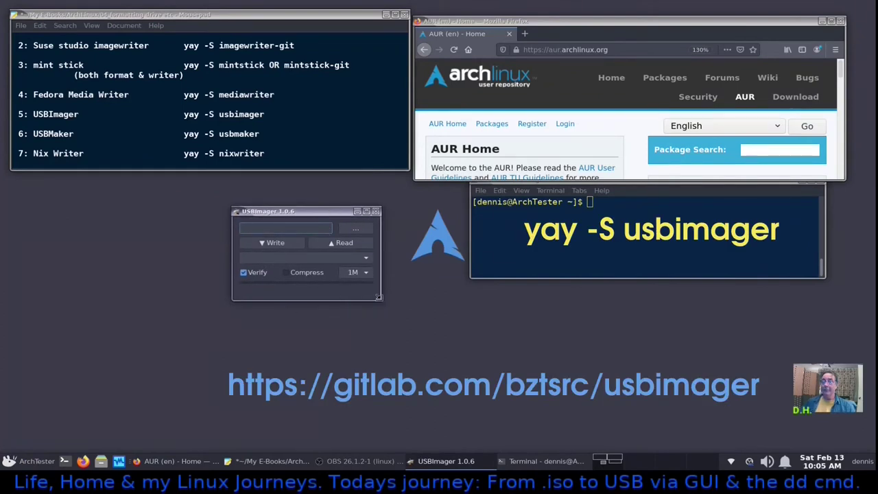
pyautogui.moveTo(380, 299); pyautogui.dragTo(457, 317)
pyautogui.moveTo(408, 213); pyautogui.dragTo(297, 222)
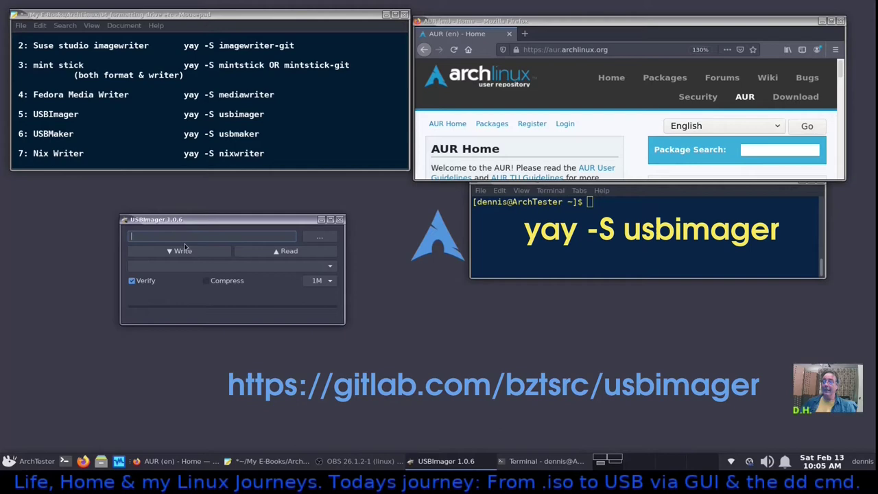
# Choose the archlinux-2020.11.01 ISO from Downloads and the 8.5 GiB General UDisk (sdb) as target.
pyautogui.click(320, 240)
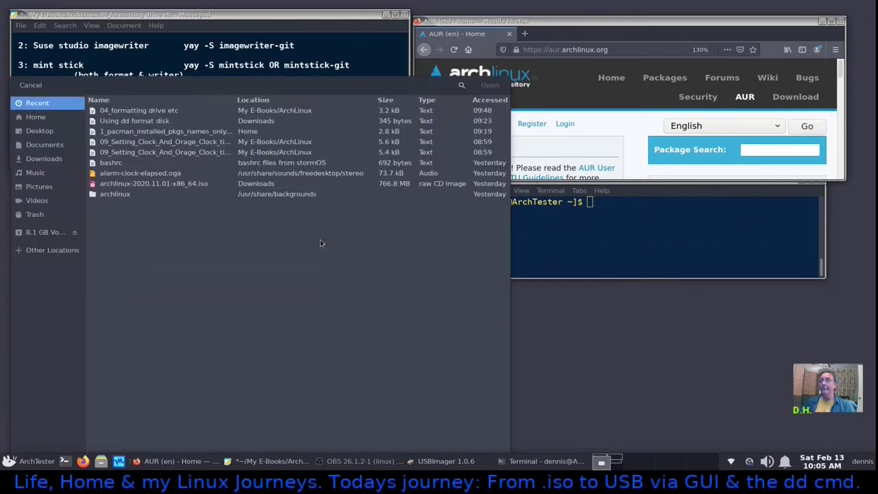
pyautogui.click(41, 160)
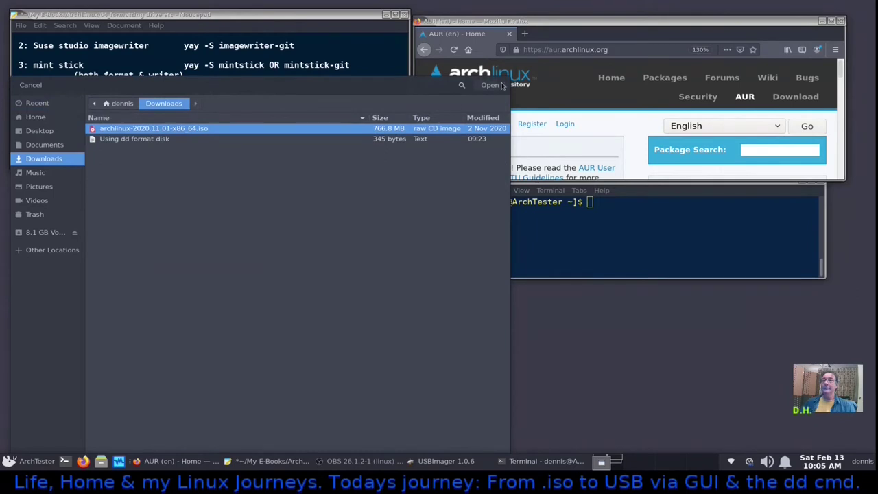
pyautogui.click(490, 84)
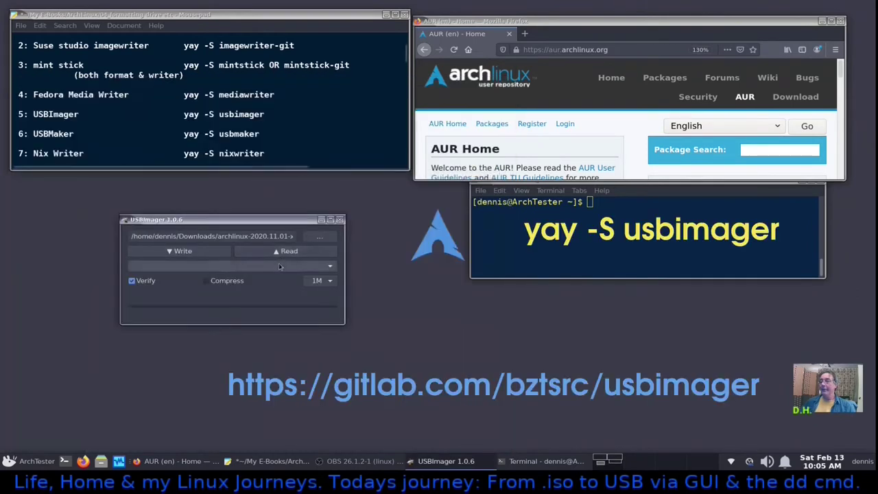
pyautogui.click(330, 269)
pyautogui.click(328, 266)
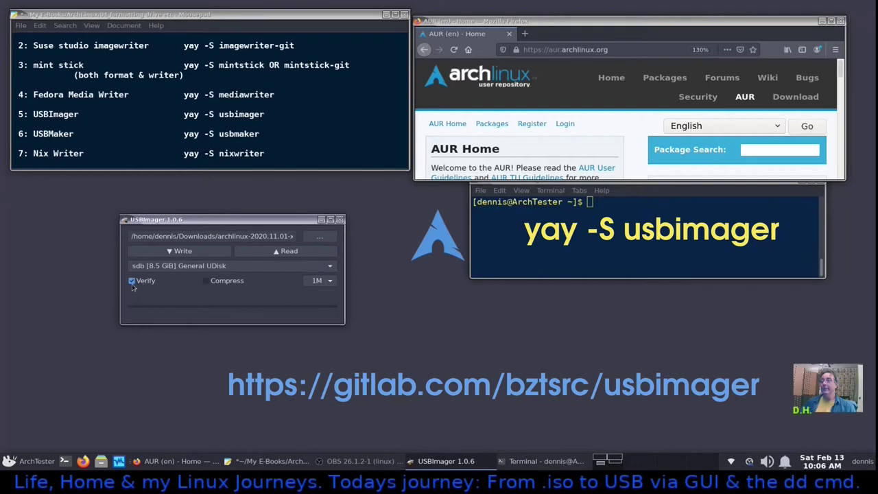
# Set the USBImager buffer size to 4M.
pyautogui.click(329, 283)
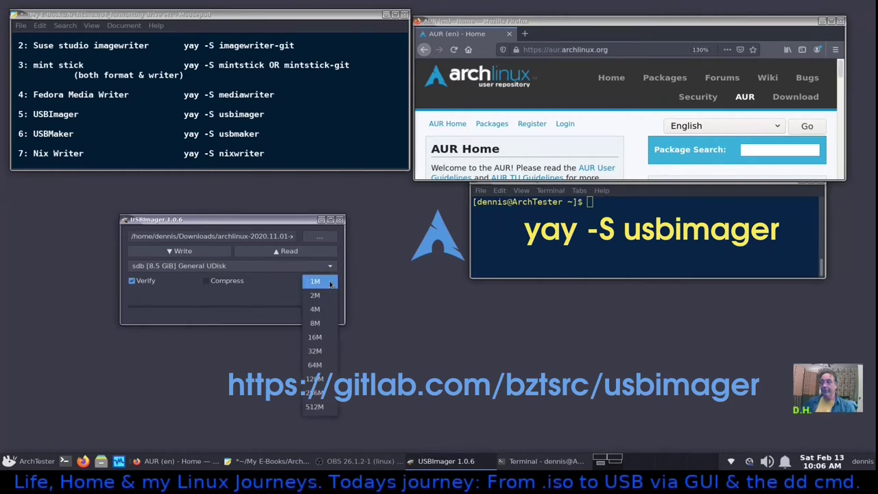
pyautogui.click(327, 317)
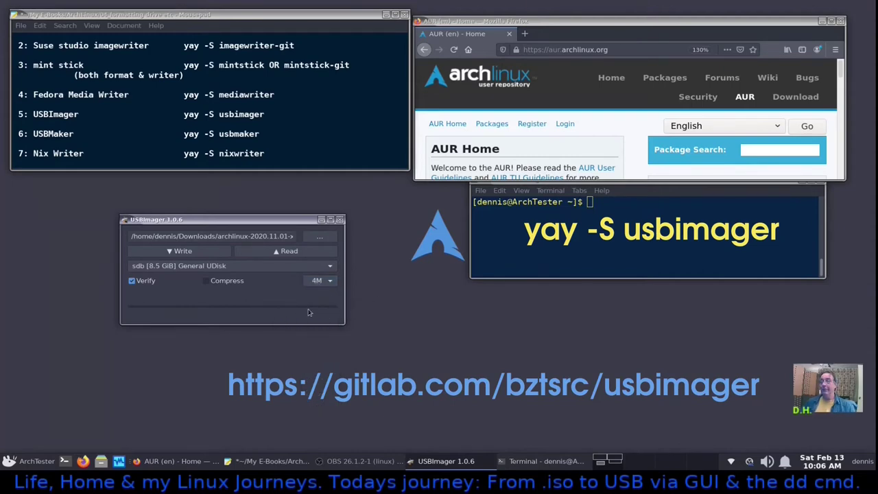
pyautogui.moveTo(295, 219); pyautogui.dragTo(325, 188)
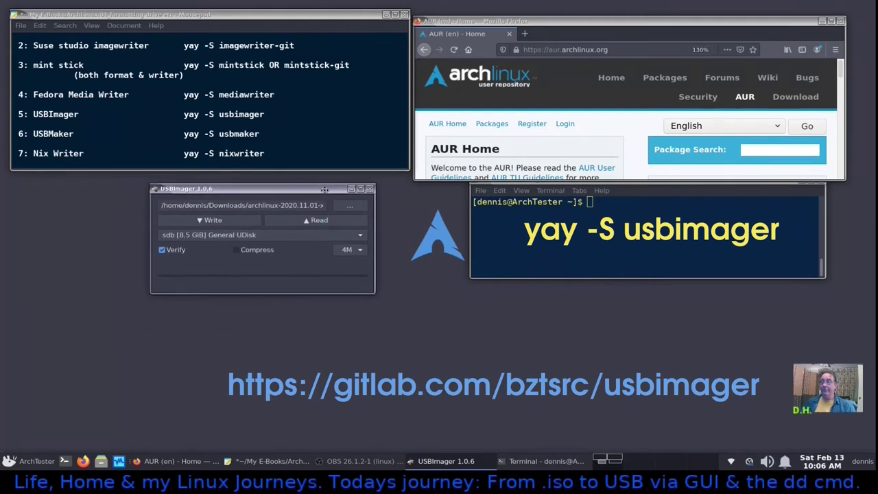
pyautogui.click(356, 252)
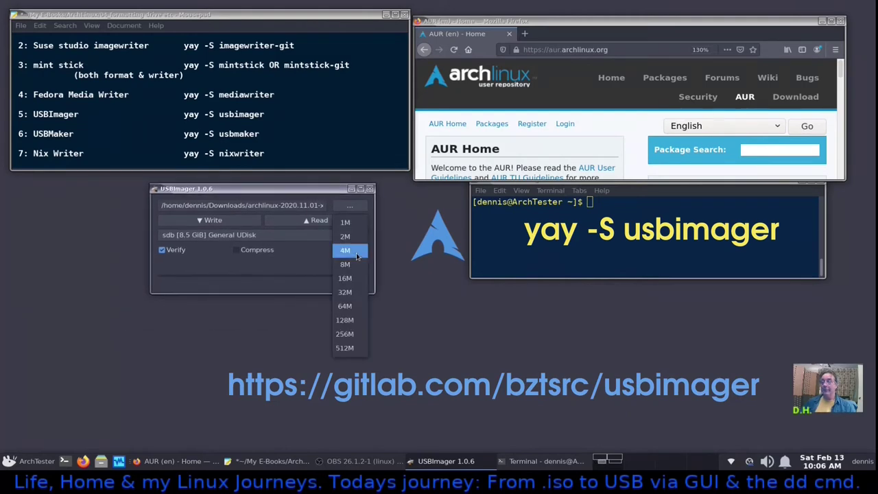
pyautogui.click(356, 257)
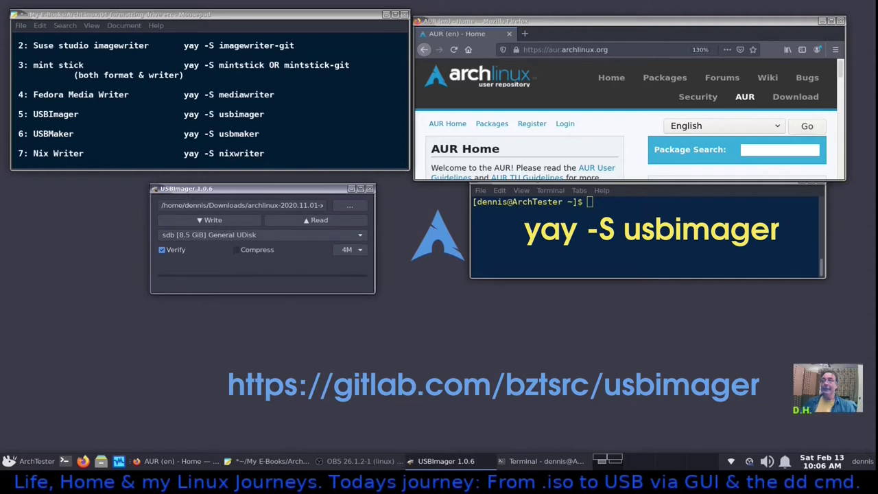
# Close USBImager and launch USBMaker, authenticating with the account password.
pyautogui.click(369, 188)
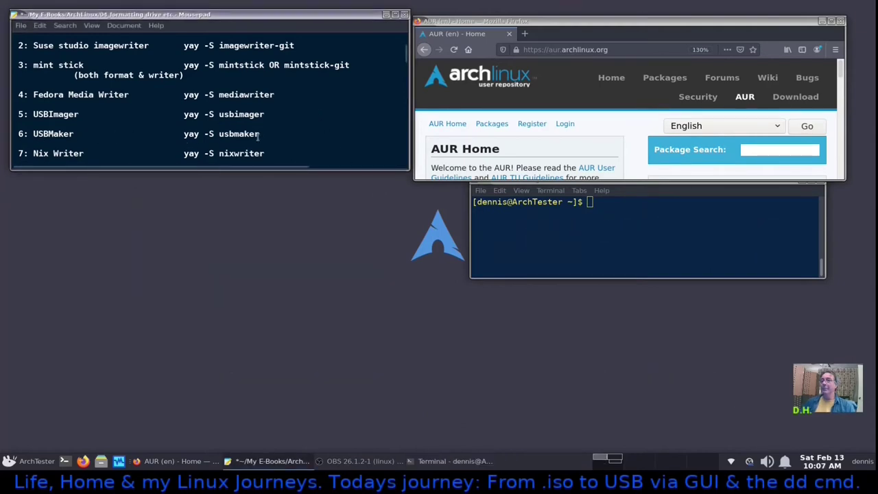
pyautogui.click(24, 463)
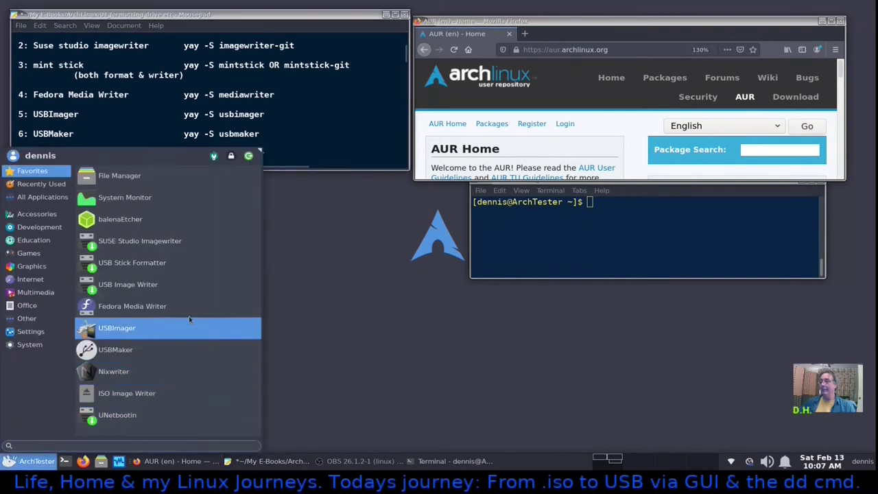
pyautogui.click(181, 348)
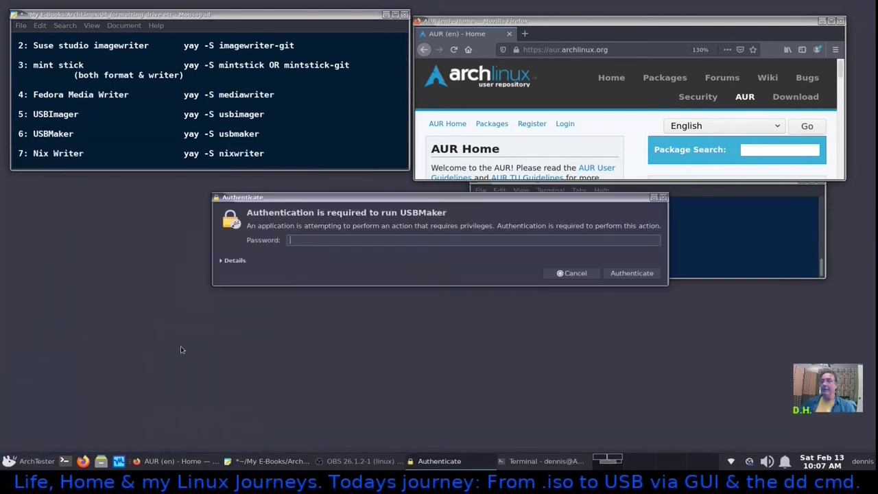
pyautogui.write('****')
pyautogui.press('Return')
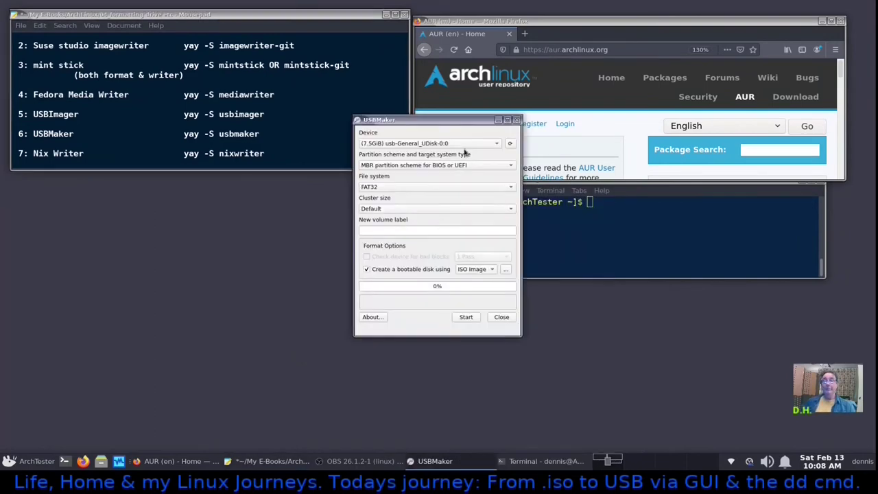
pyautogui.moveTo(479, 121); pyautogui.dragTo(368, 175)
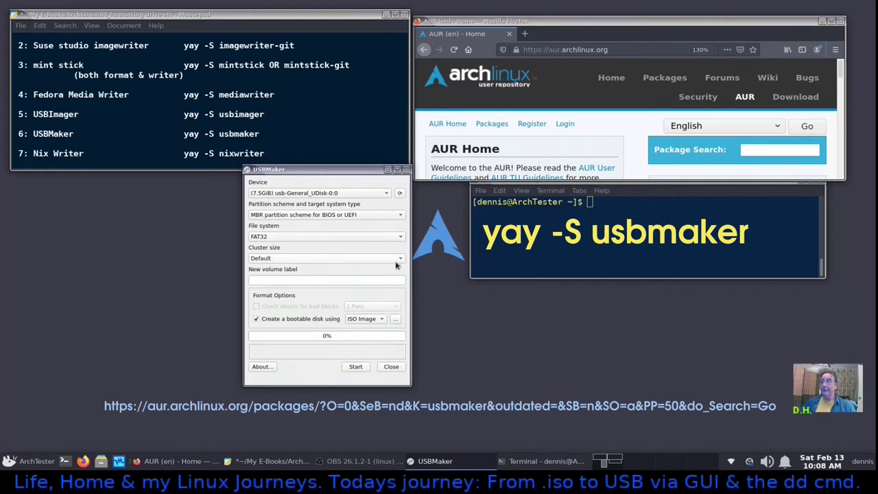
# Load the Arch ISO from Downloads so the label becomes ARCH_202011, then close USBMaker.
pyautogui.click(306, 280)
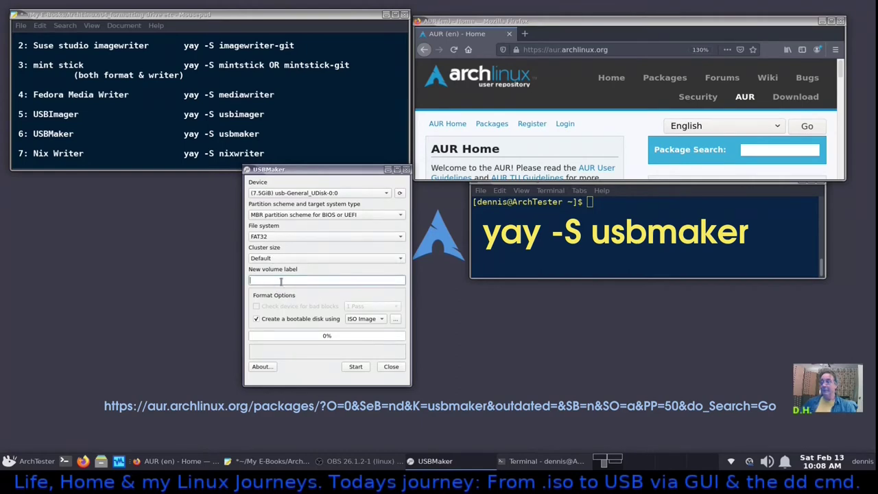
pyautogui.click(396, 320)
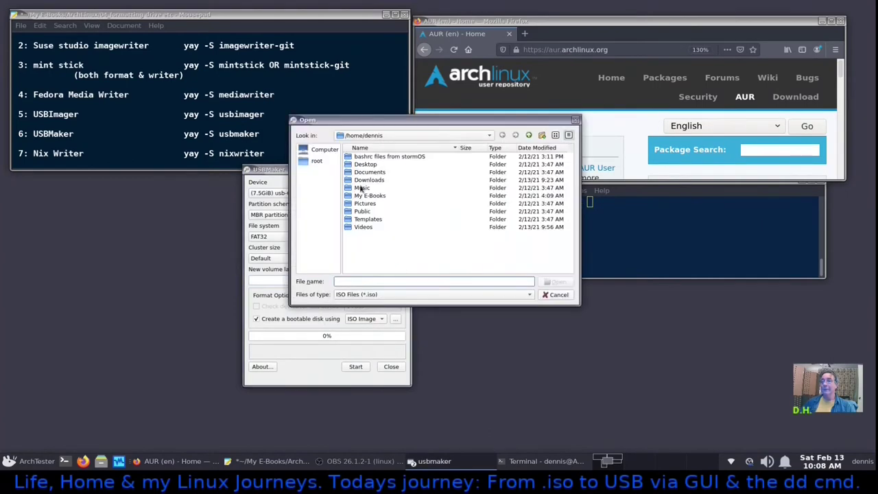
pyautogui.doubleClick(381, 180)
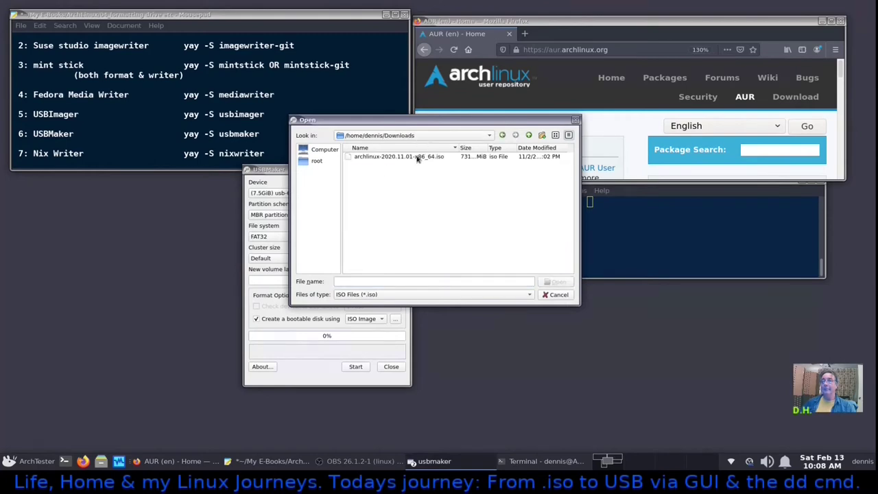
pyautogui.click(417, 157)
pyautogui.click(566, 283)
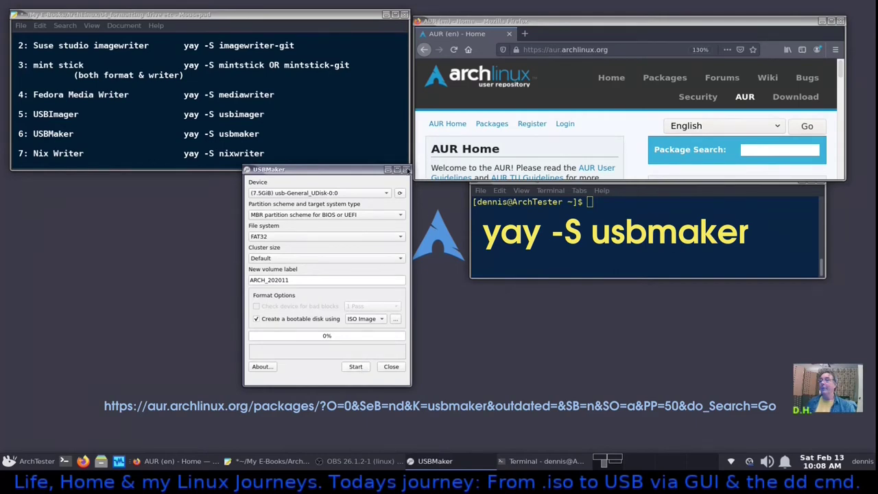
pyautogui.click(407, 170)
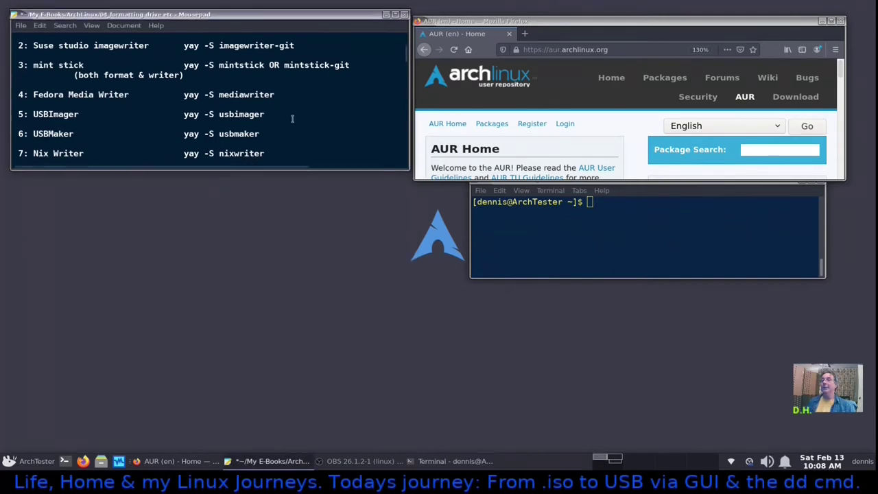
pyautogui.scroll(-2, 291, 121)
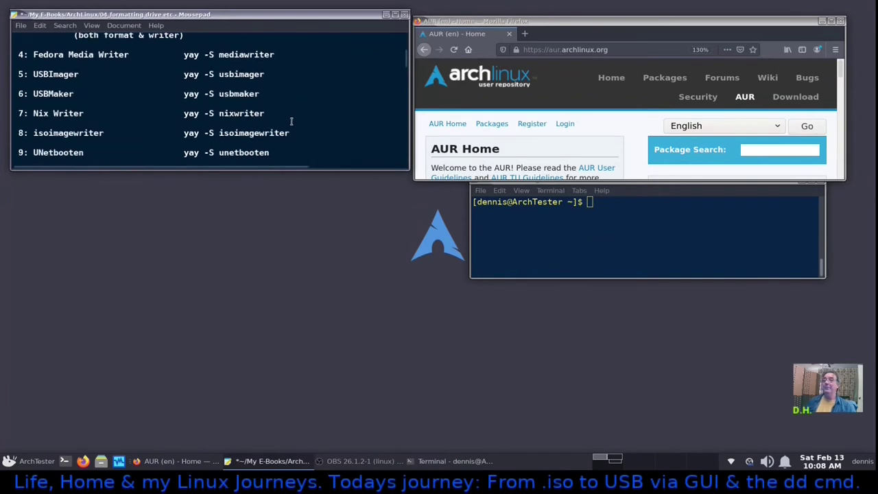
pyautogui.click(36, 461)
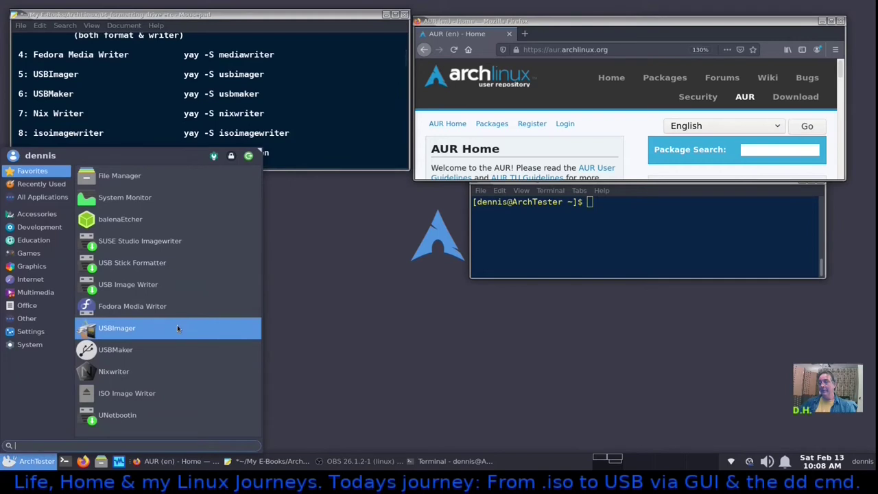
pyautogui.write('*****')
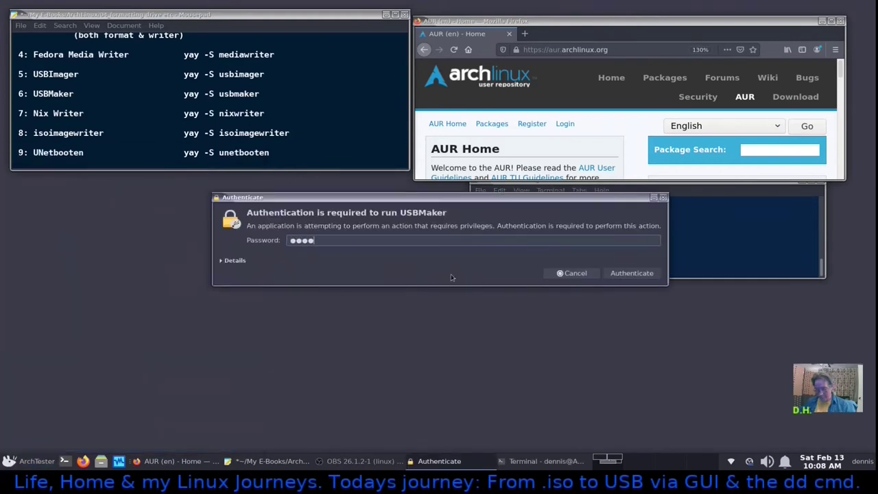
pyautogui.press('Return')
pyautogui.moveTo(479, 120); pyautogui.dragTo(366, 185)
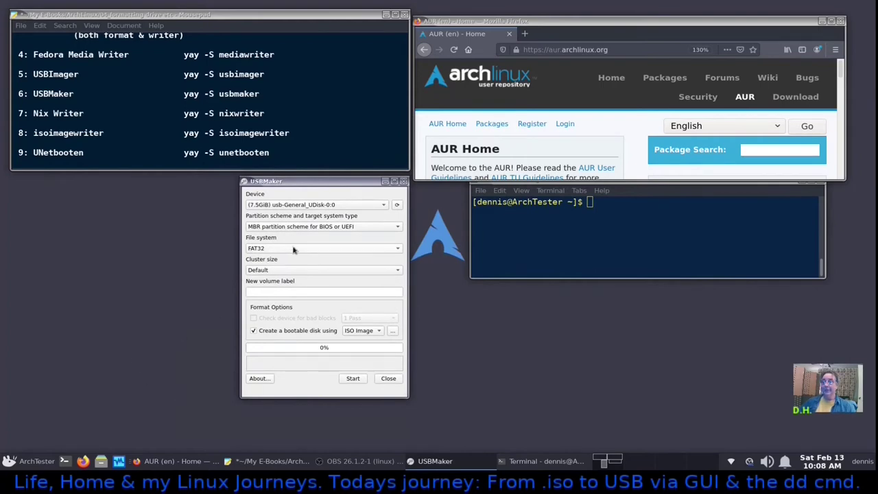
pyautogui.click(387, 381)
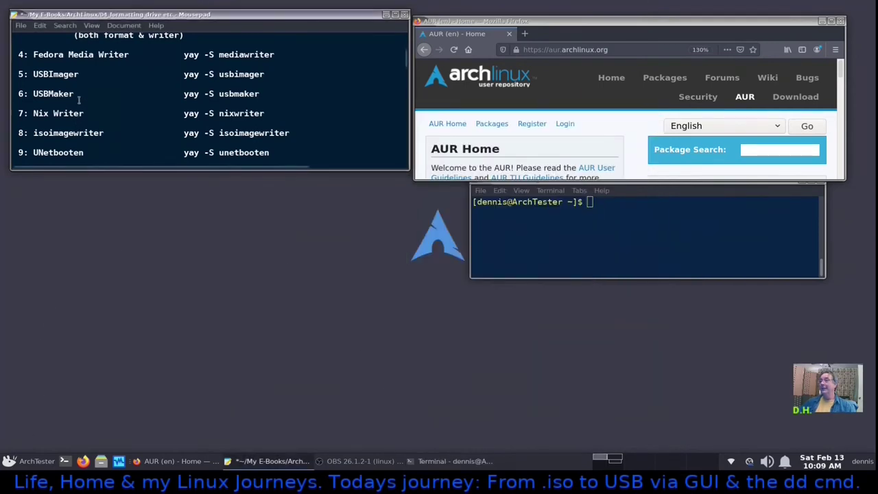
# Launch Nixwriter and set archlinux-2020.11.01-x86_64.iso from Downloads as the source file.
pyautogui.click(35, 466)
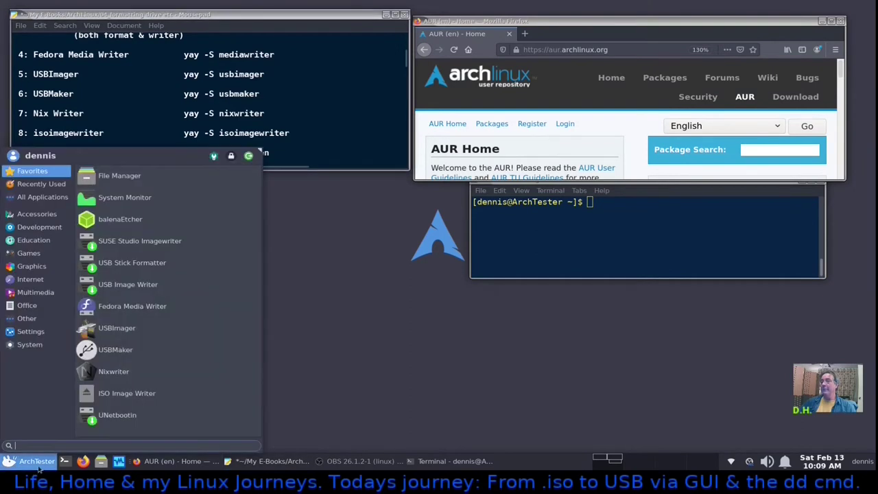
pyautogui.click(136, 379)
pyautogui.moveTo(450, 209); pyautogui.dragTo(295, 218)
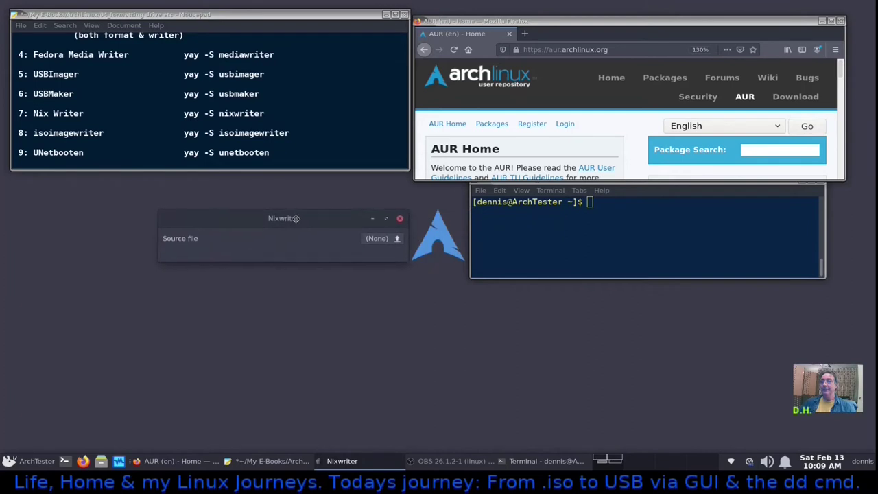
pyautogui.click(395, 238)
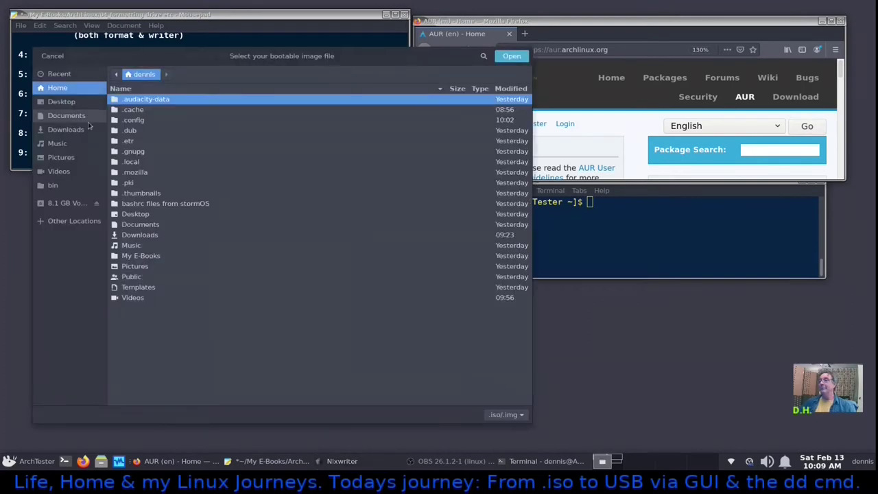
pyautogui.click(67, 129)
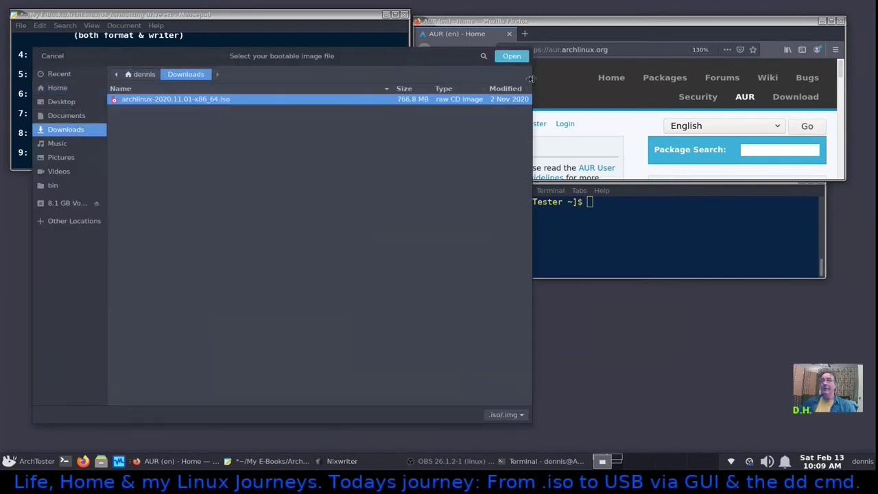
pyautogui.click(513, 57)
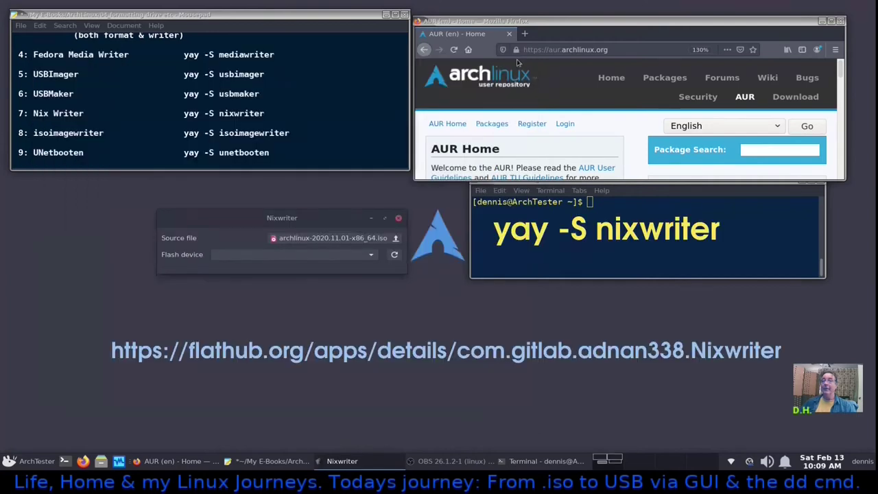
# Choose the 7.5G USB stick /dev/sdb as flash device, then close Nixwriter.
pyautogui.click(377, 253)
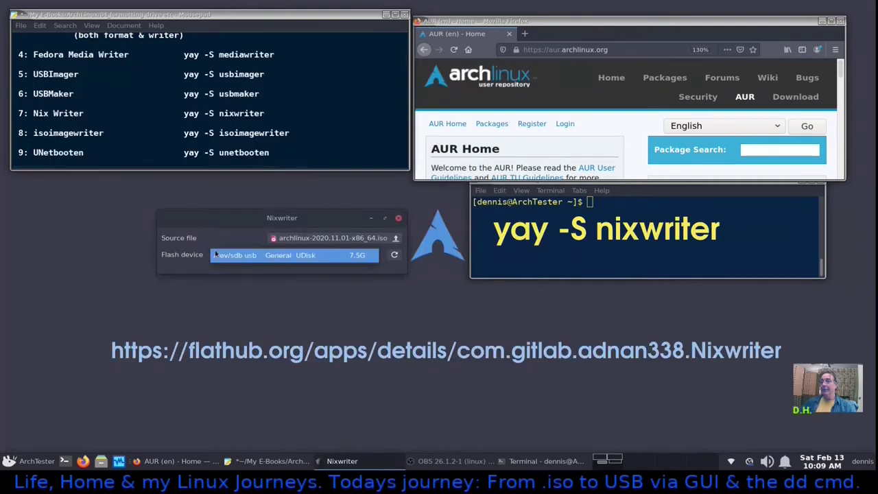
pyautogui.click(276, 264)
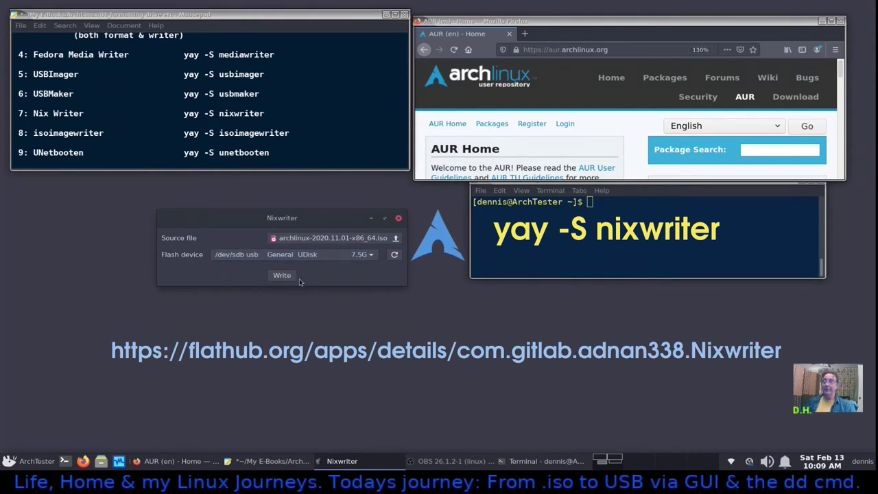
pyautogui.moveTo(406, 288); pyautogui.dragTo(446, 297)
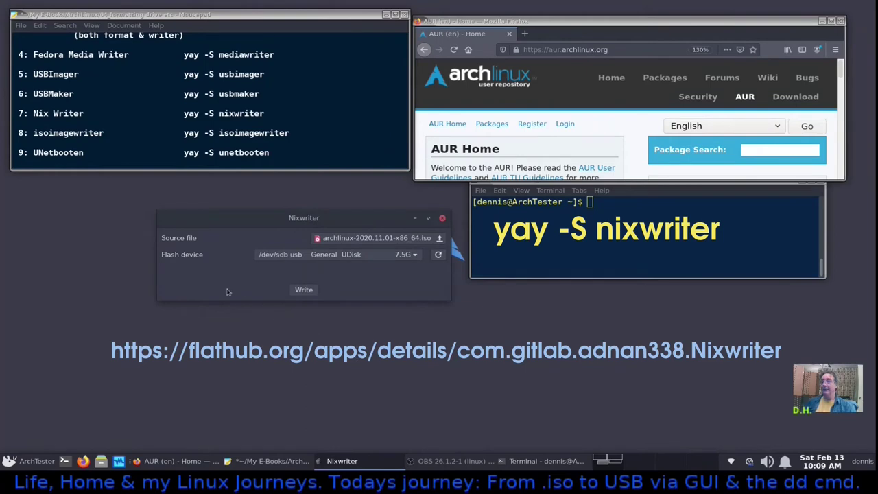
pyautogui.moveTo(363, 224); pyautogui.dragTo(296, 203)
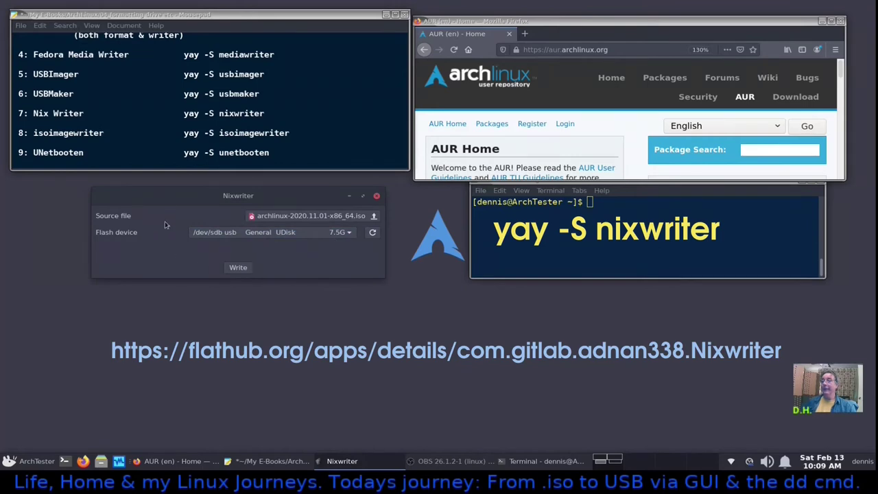
pyautogui.click(376, 195)
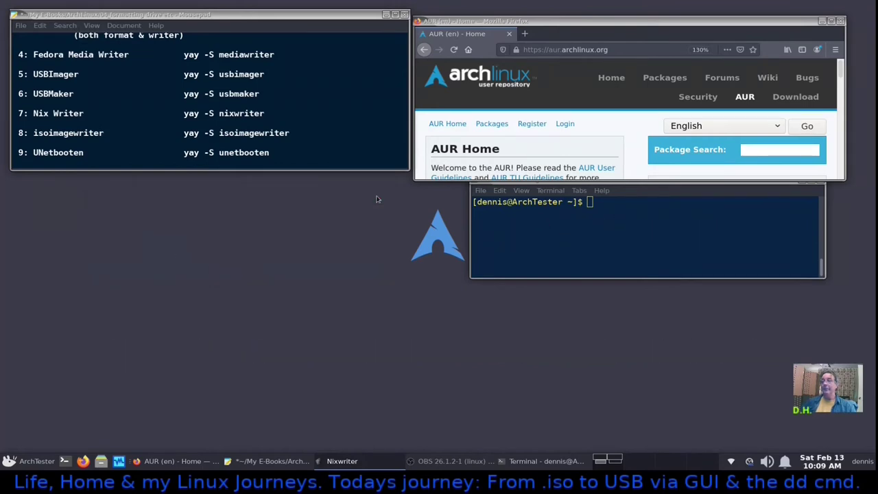
# Launch KDE ISO Image Writer, load archlinux-2020.11.01-x86_64.iso from Downloads, and dismiss the verification error.
pyautogui.click(10, 461)
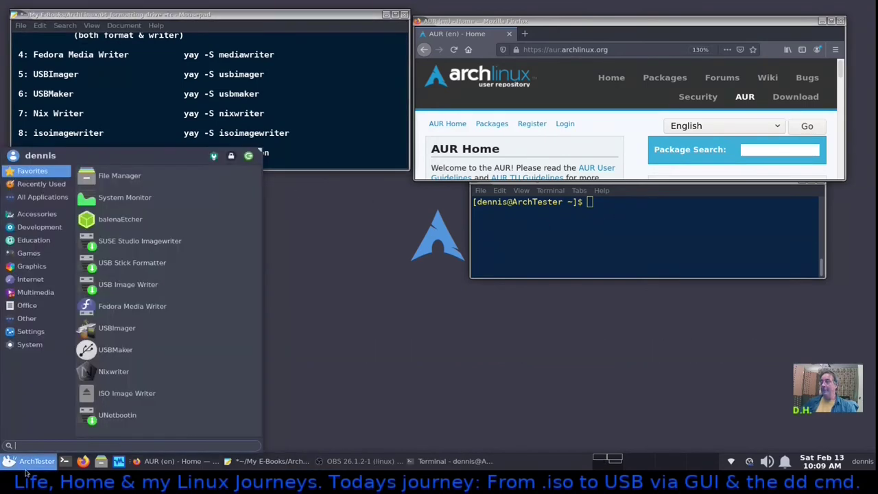
pyautogui.click(163, 397)
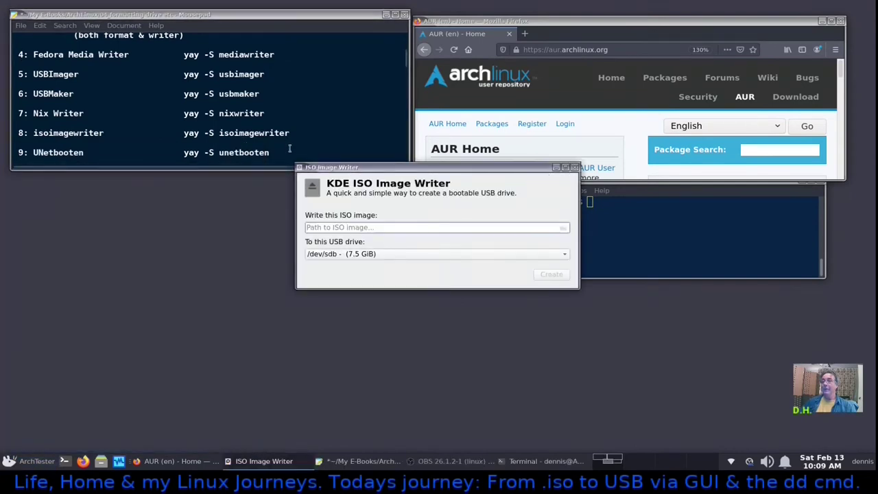
pyautogui.moveTo(453, 168); pyautogui.dragTo(274, 179)
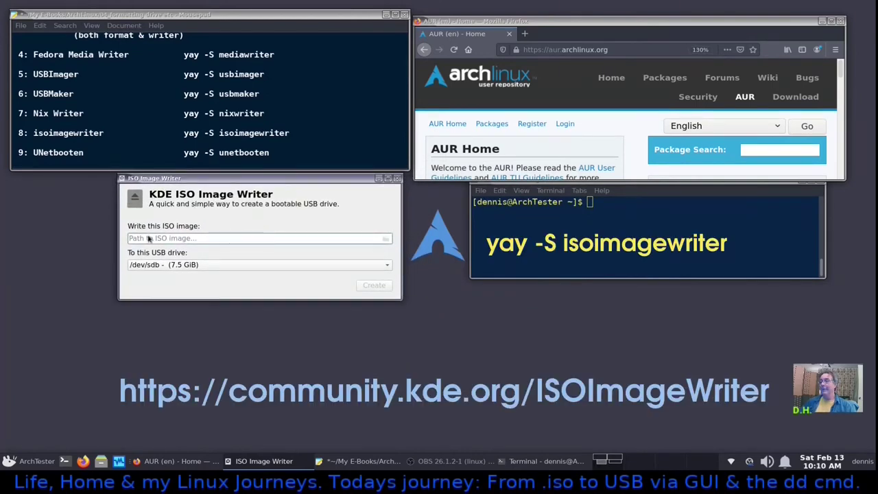
pyautogui.click(386, 240)
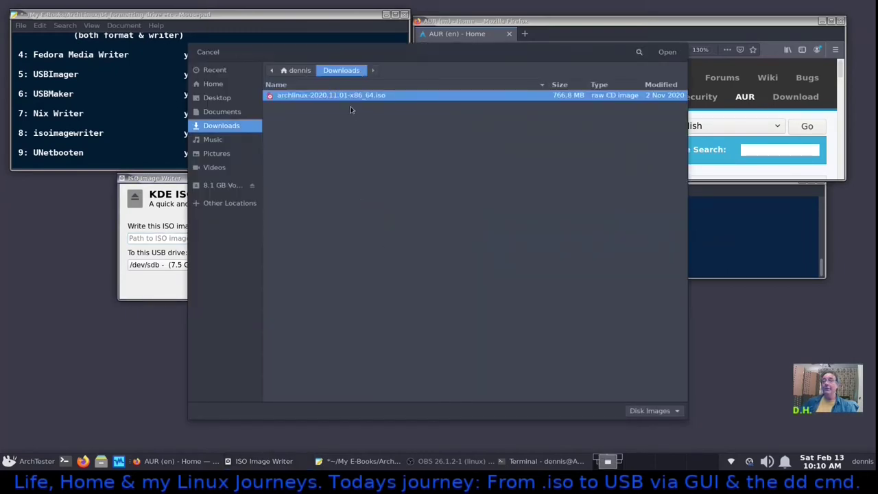
pyautogui.click(666, 52)
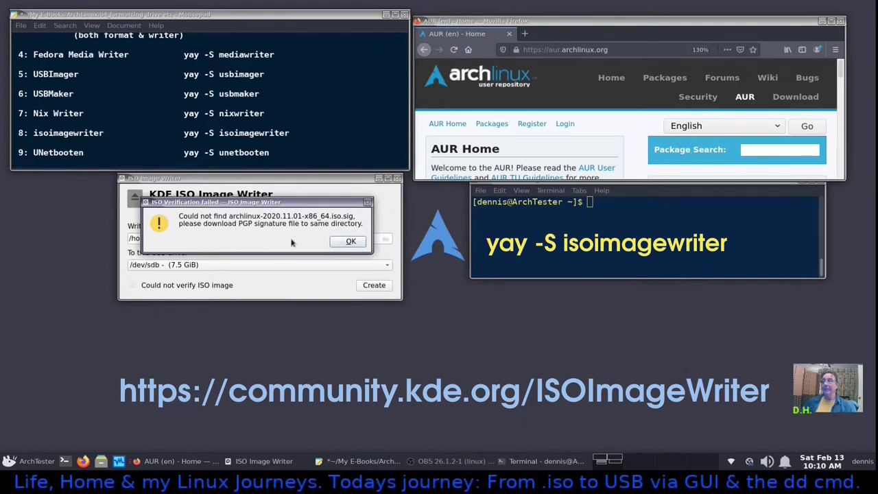
pyautogui.click(351, 243)
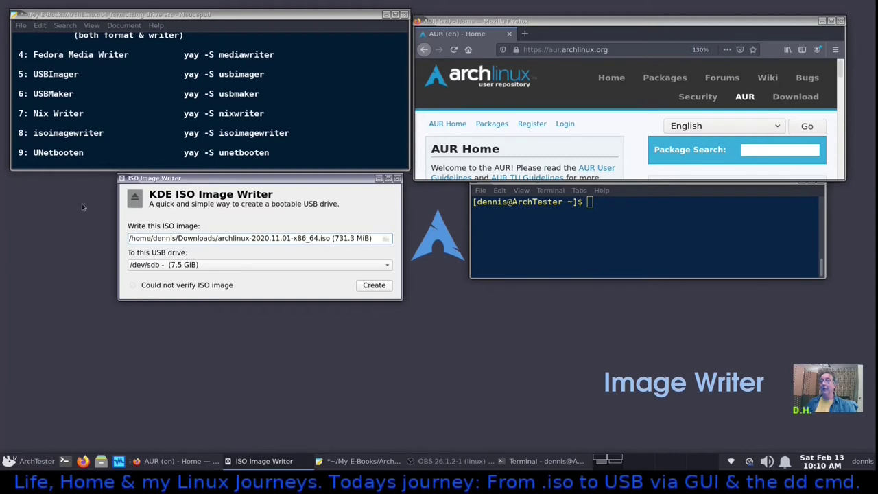
# Close ISO Image Writer, launch UNetbootin with authentication, and pick Fedora as distribution.
pyautogui.click(396, 179)
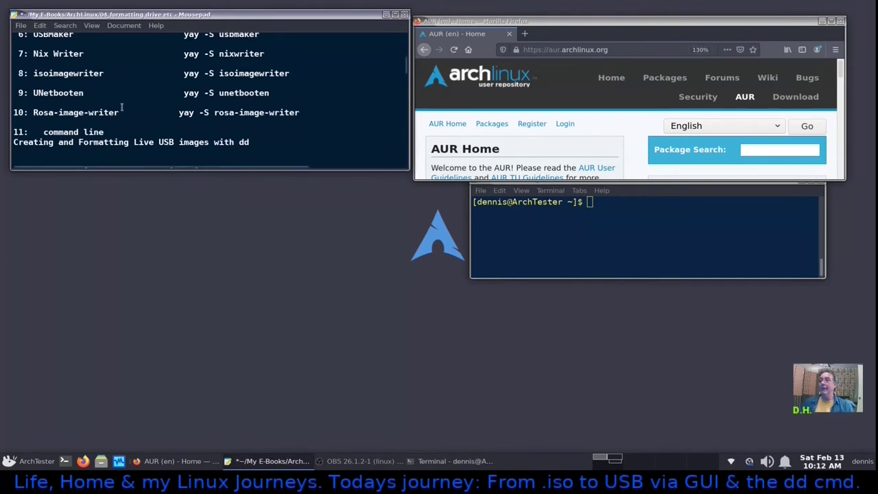
pyautogui.click(31, 461)
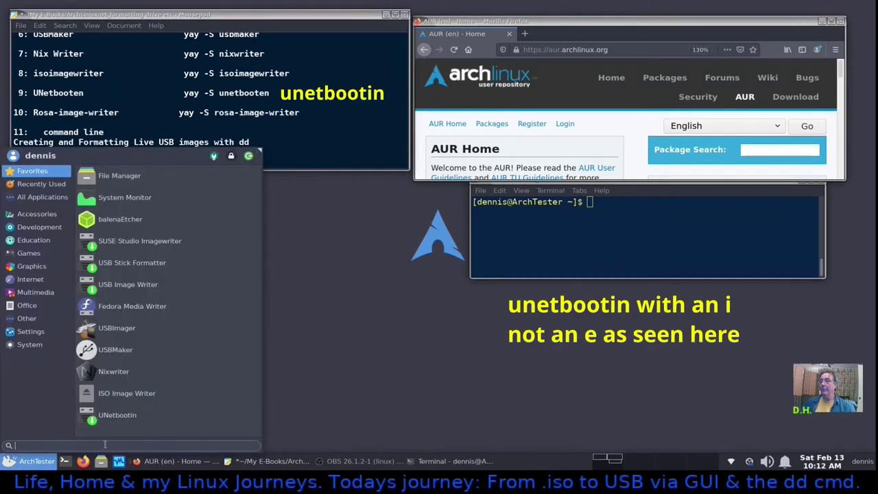
pyautogui.click(179, 414)
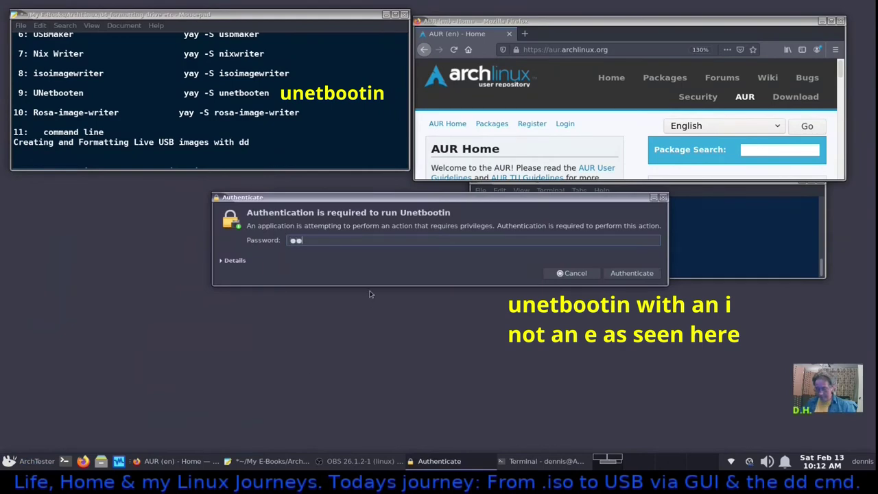
pyautogui.press('Return')
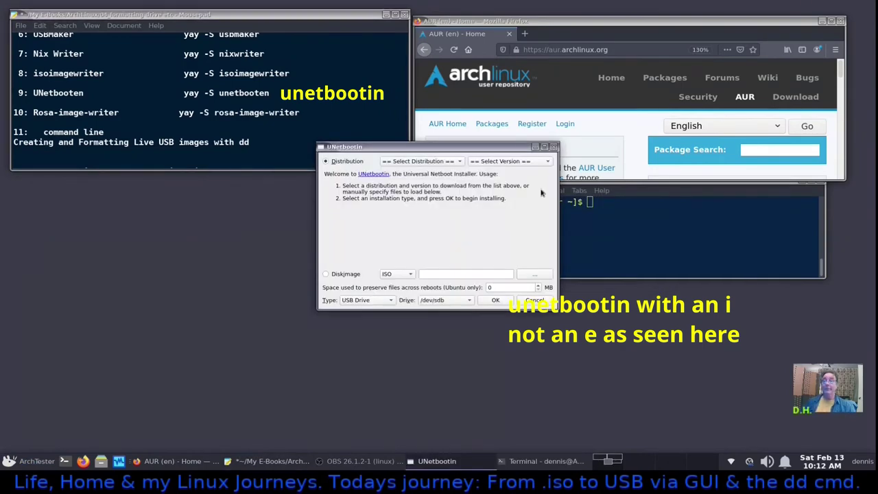
pyautogui.moveTo(519, 147); pyautogui.dragTo(381, 179)
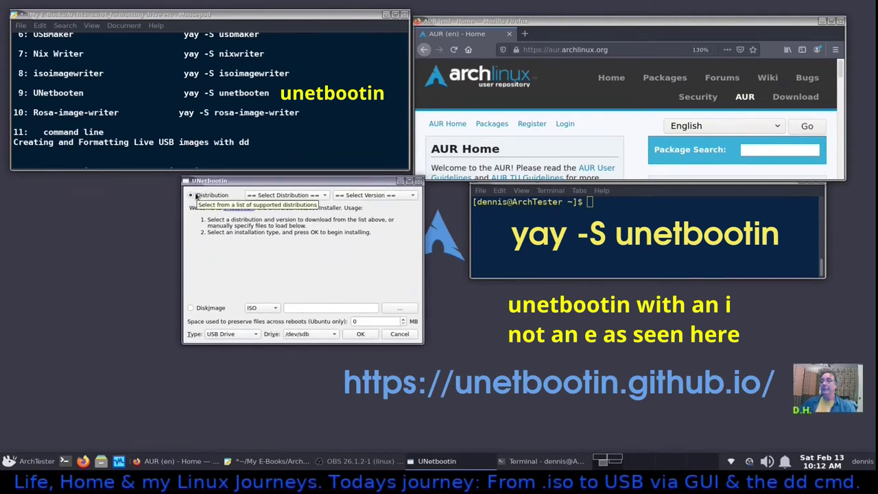
pyautogui.click(321, 196)
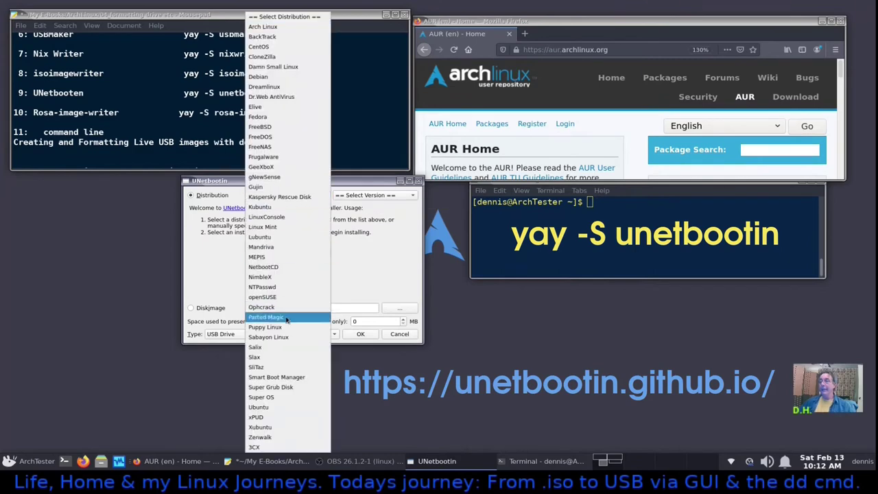
pyautogui.click(302, 116)
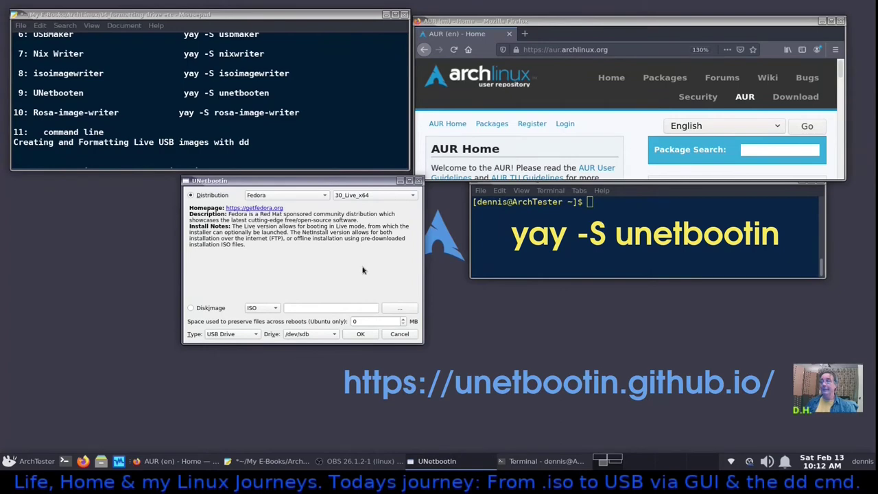
# Switch to Diskimage, load the Arch ISO from home/Downloads, then cancel UNetbootin.
pyautogui.click(192, 308)
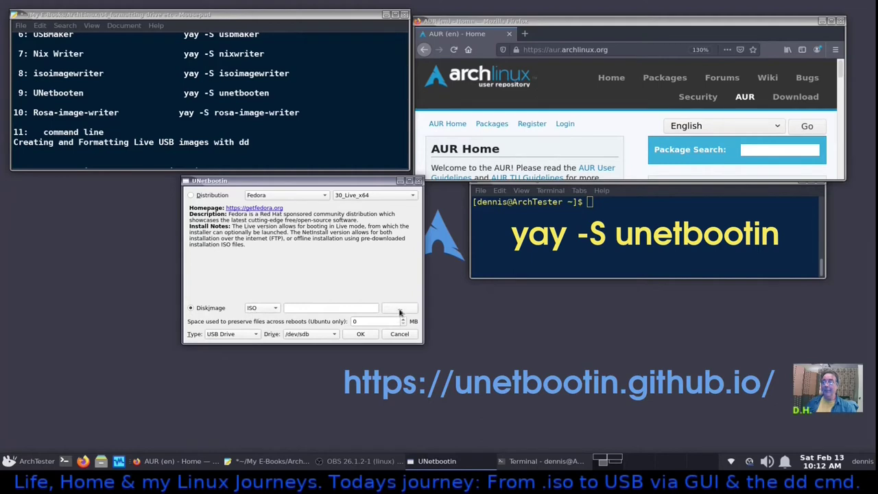
pyautogui.click(399, 309)
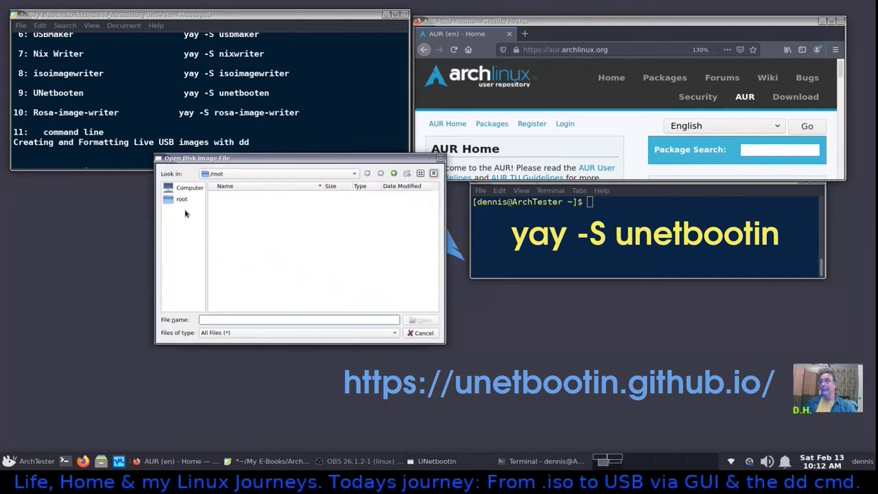
pyautogui.click(186, 190)
pyautogui.doubleClick(232, 199)
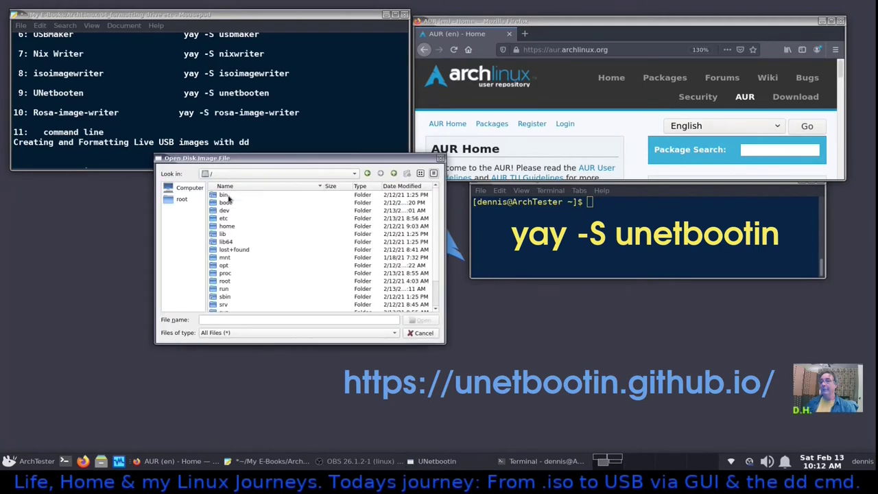
pyautogui.doubleClick(225, 226)
pyautogui.click(237, 196)
pyautogui.doubleClick(238, 196)
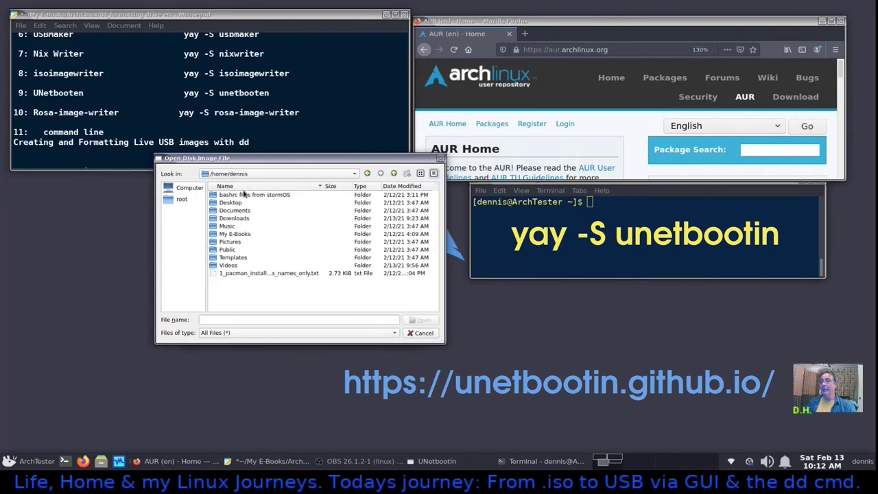
pyautogui.doubleClick(237, 219)
pyautogui.click(271, 197)
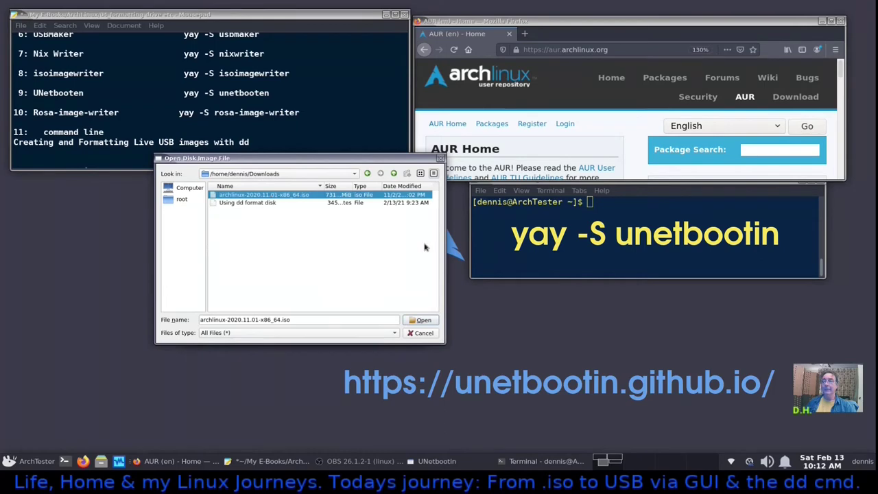
pyautogui.click(423, 320)
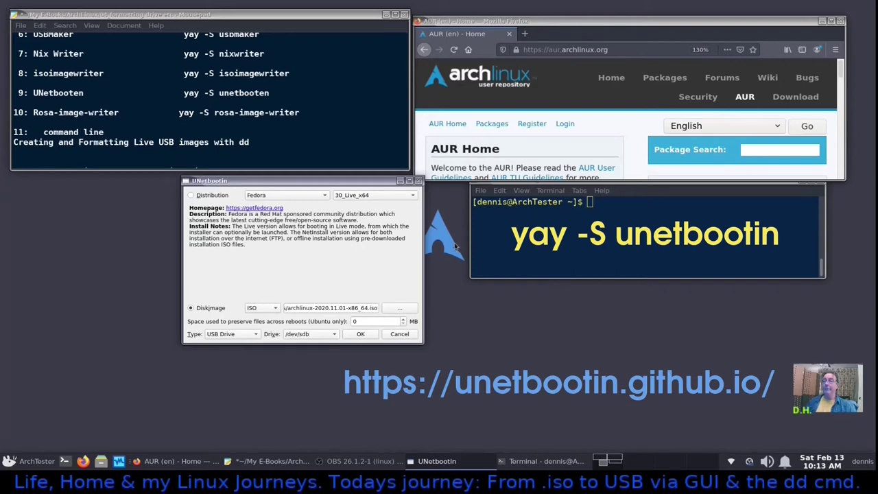
pyautogui.click(400, 334)
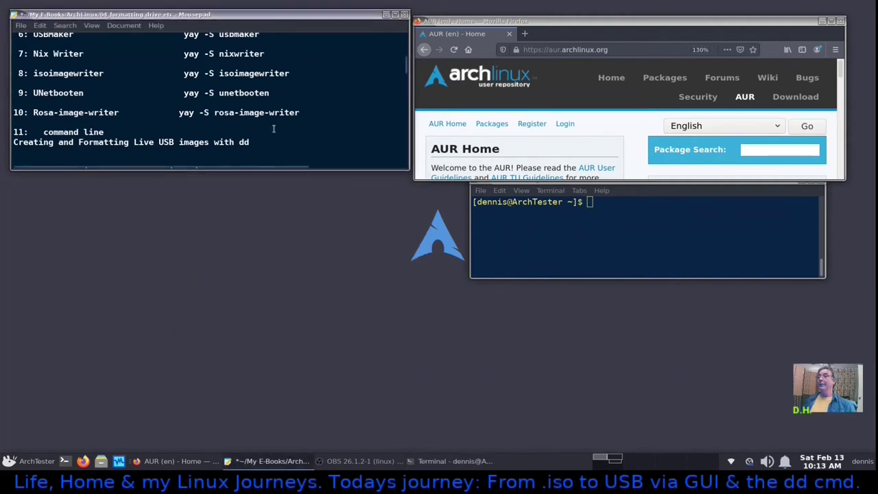
# Try running rosa-image-writer in Terminal, dismiss the root-privileges error, and close the terminal.
pyautogui.click(40, 467)
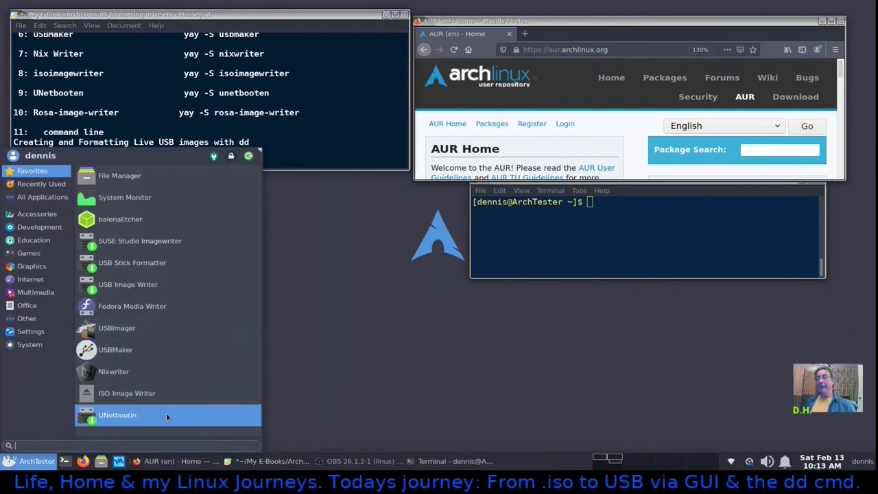
pyautogui.click(398, 295)
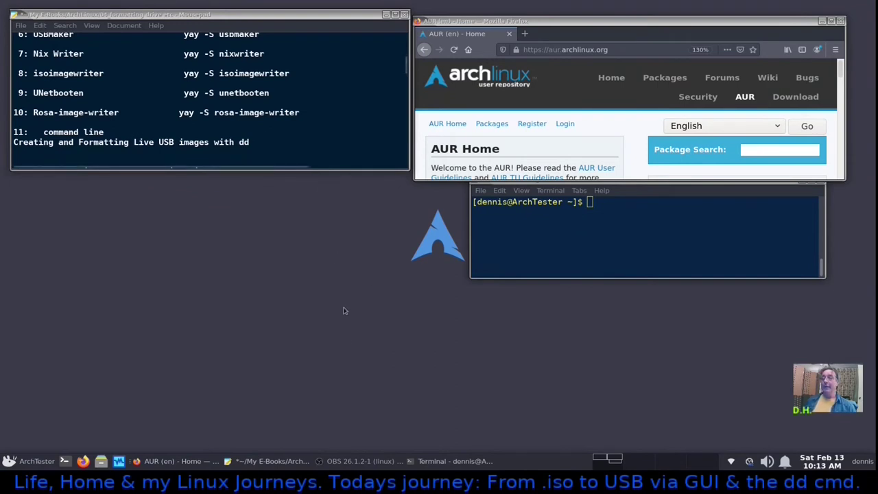
pyautogui.moveTo(681, 192); pyautogui.dragTo(450, 259)
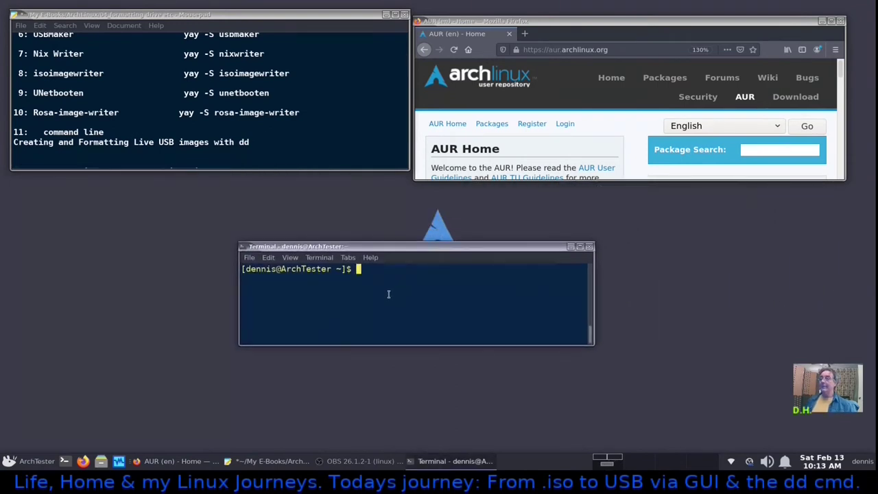
pyautogui.write('rosa-')
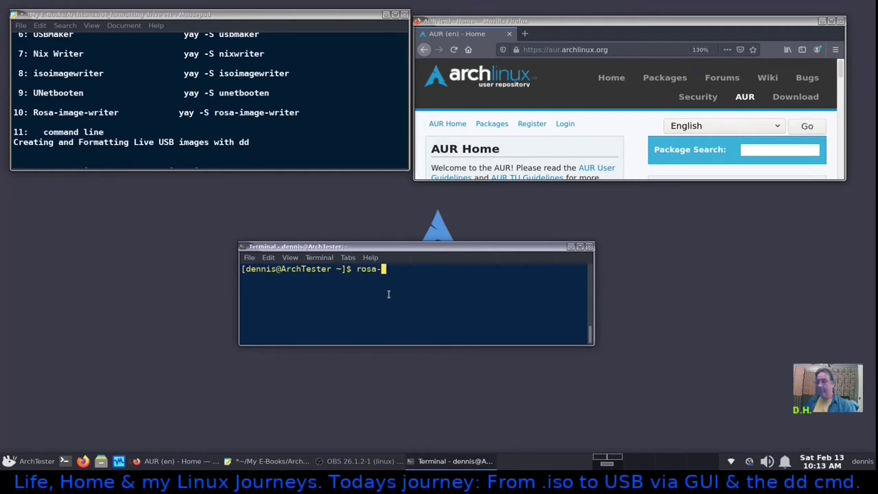
pyautogui.write('i')
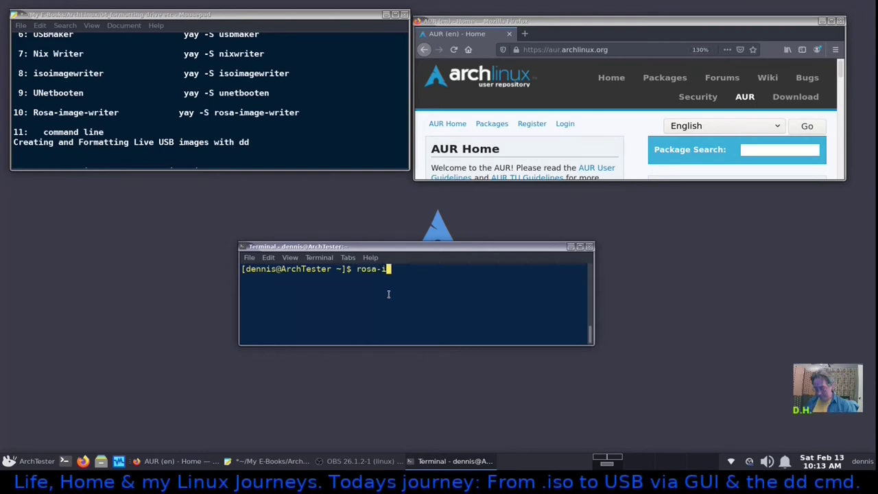
pyautogui.write('mage-writer')
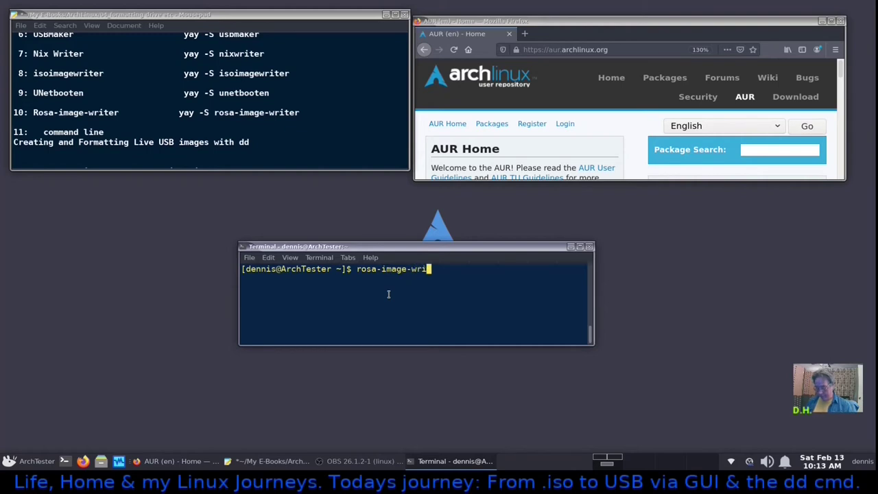
pyautogui.press('Return')
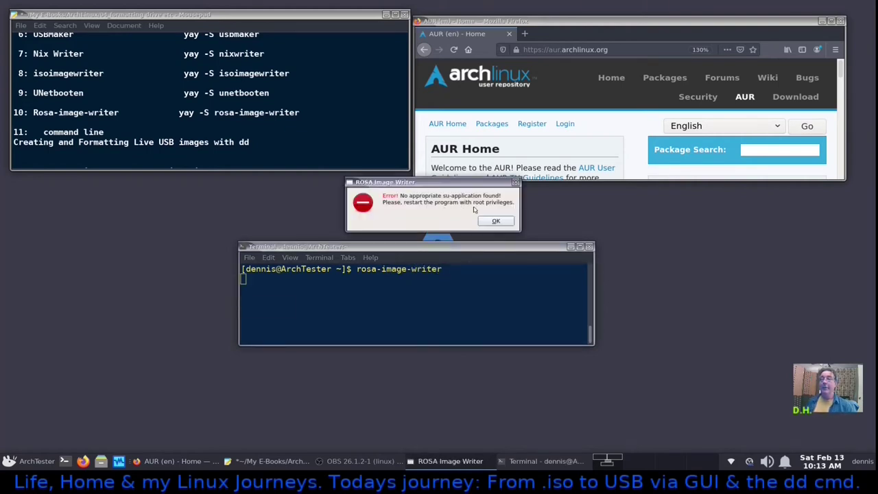
pyautogui.click(500, 221)
pyautogui.hotkey('ctrl', 'd')
# Copy rosa-image-writer from the notes and run it with sudo in a new terminal.
pyautogui.moveTo(214, 112); pyautogui.dragTo(300, 114)
pyautogui.rightClick(290, 112)
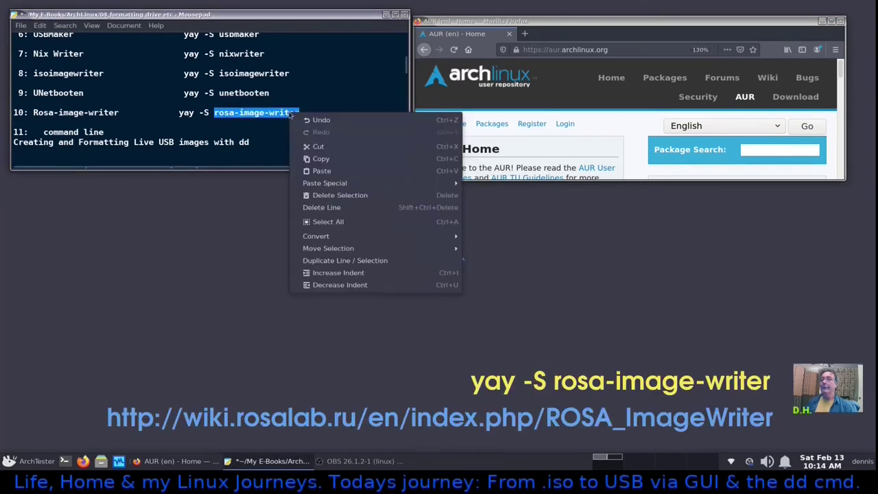
pyautogui.click(334, 153)
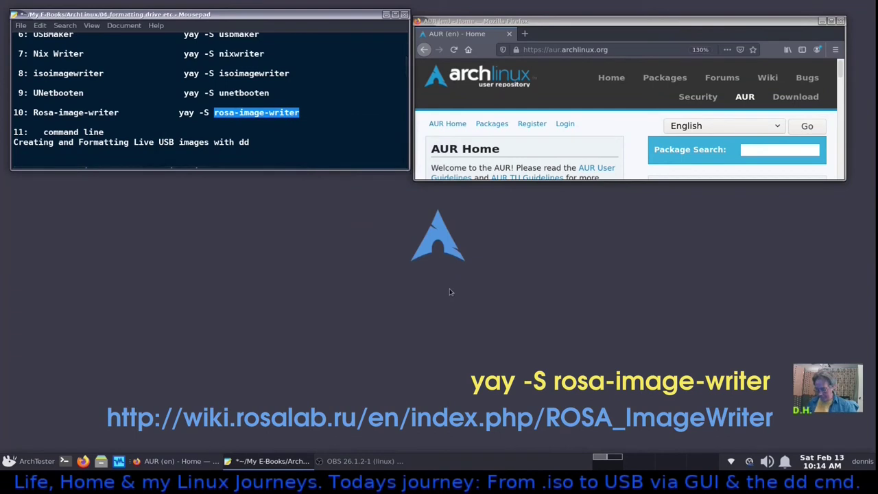
pyautogui.hotkey('ctrl', 'alt', 't')
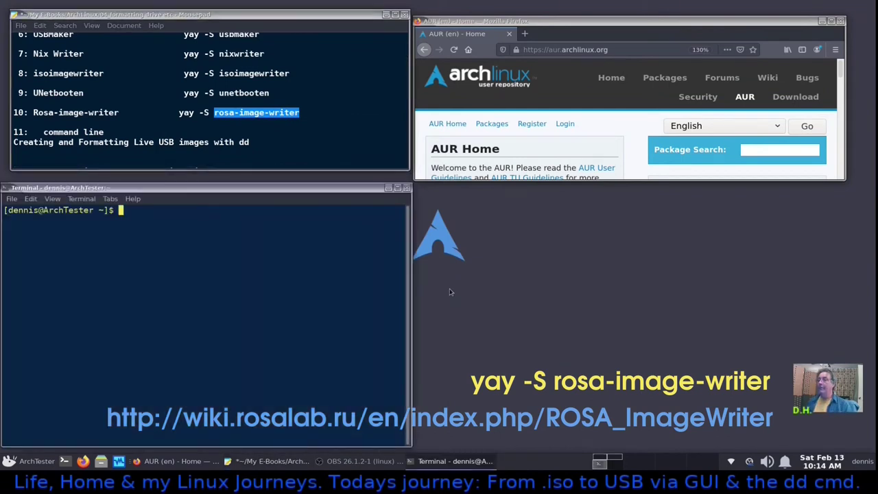
pyautogui.hotkey('ctrl', 'shift', 'v')
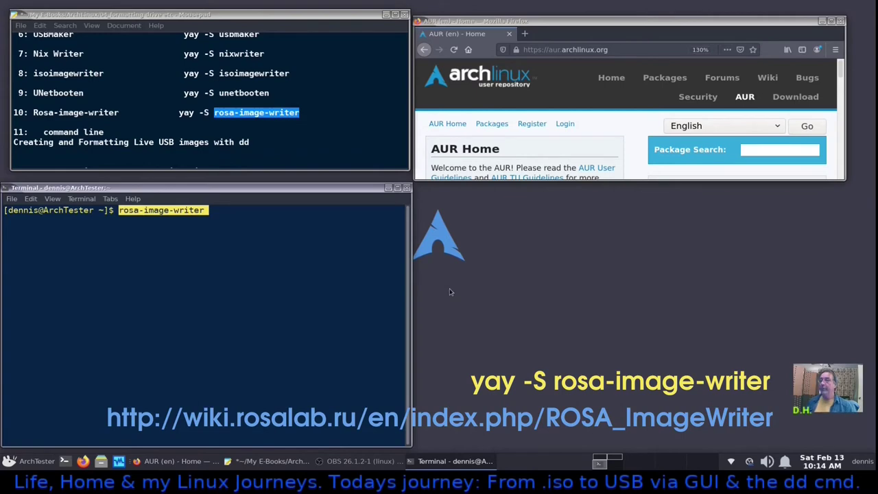
pyautogui.press('Left')
pyautogui.press('Left')
pyautogui.press('Left')
pyautogui.press('Left')
pyautogui.press('Left')
pyautogui.press('Left')
pyautogui.press('Left')
pyautogui.press('Left')
pyautogui.press('Left')
pyautogui.press('Left')
pyautogui.press('Left')
pyautogui.press('Left')
pyautogui.press('Left')
pyautogui.press('Left')
pyautogui.press('Left')
pyautogui.press('Left')
pyautogui.press('Left')
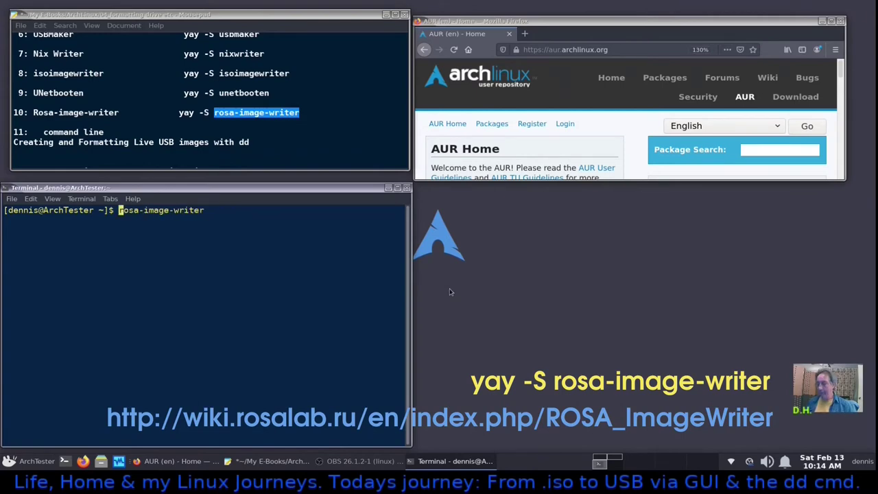
pyautogui.write('sudo')
pyautogui.press('Return')
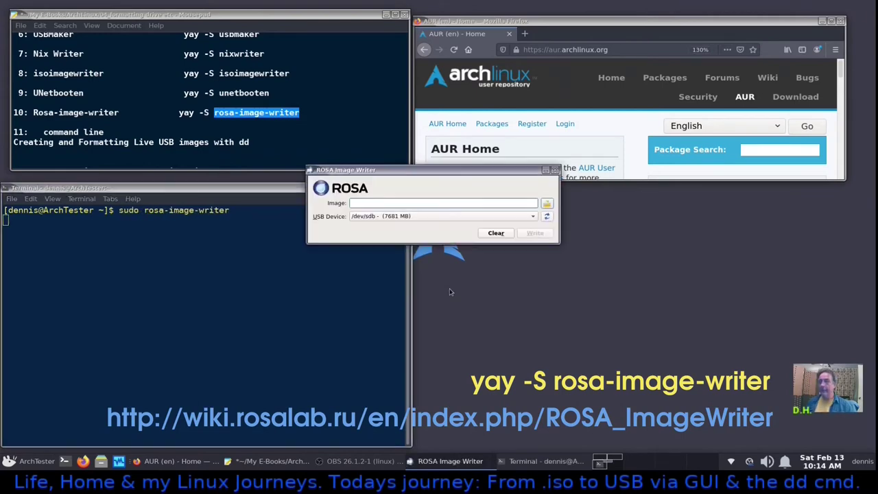
# Pick archlinux-2020.11.01-x86_64.iso from /home/user/Downloads as the ROSA Image Writer image.
pyautogui.moveTo(484, 176); pyautogui.dragTo(452, 199)
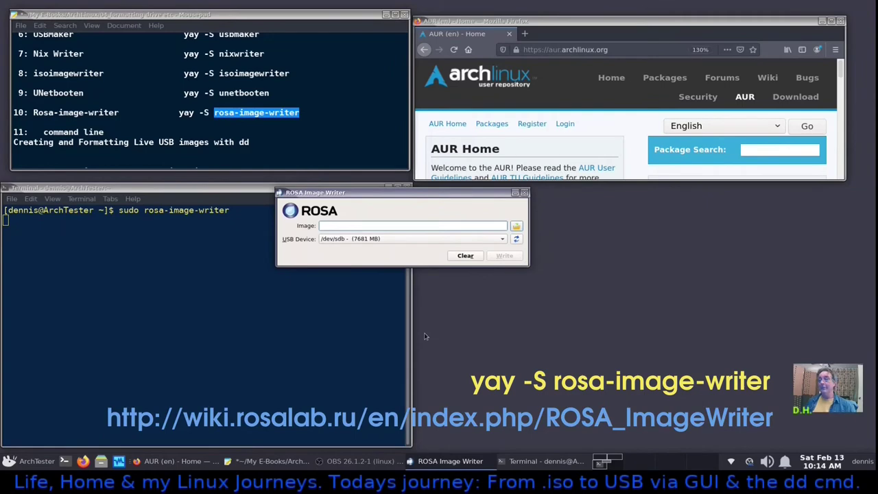
pyautogui.moveTo(343, 192); pyautogui.dragTo(226, 184)
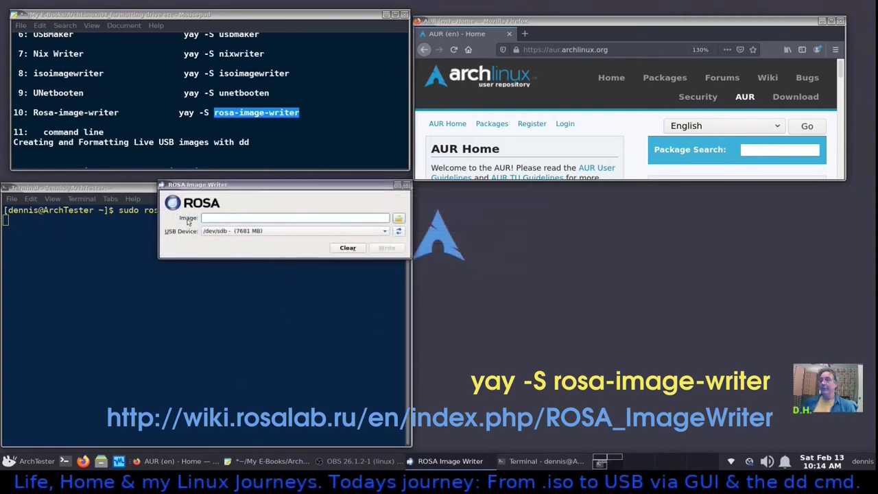
pyautogui.click(398, 218)
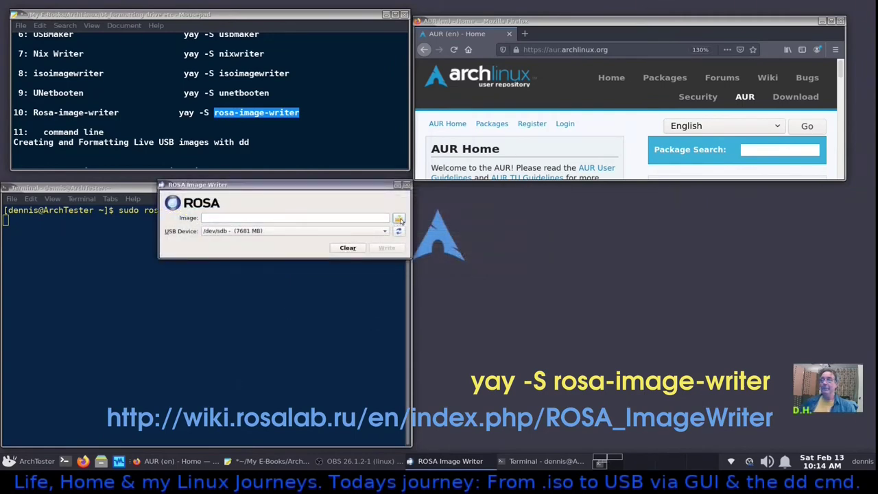
pyautogui.click(171, 147)
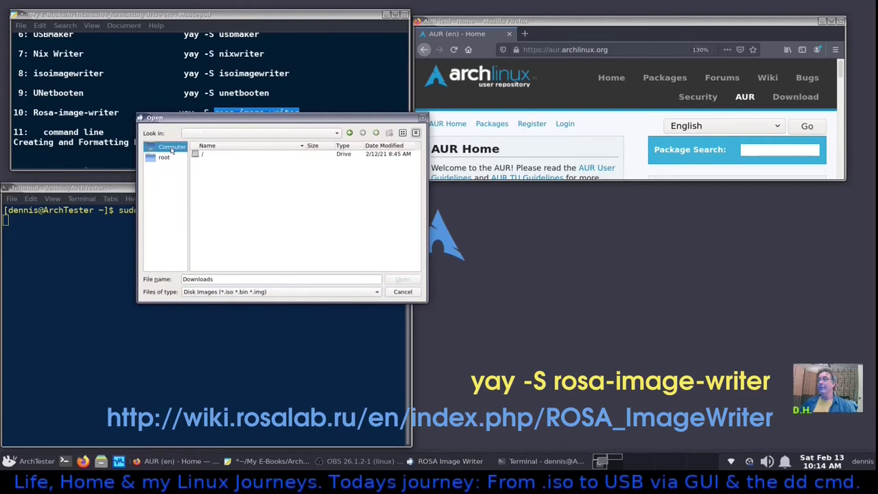
pyautogui.doubleClick(204, 155)
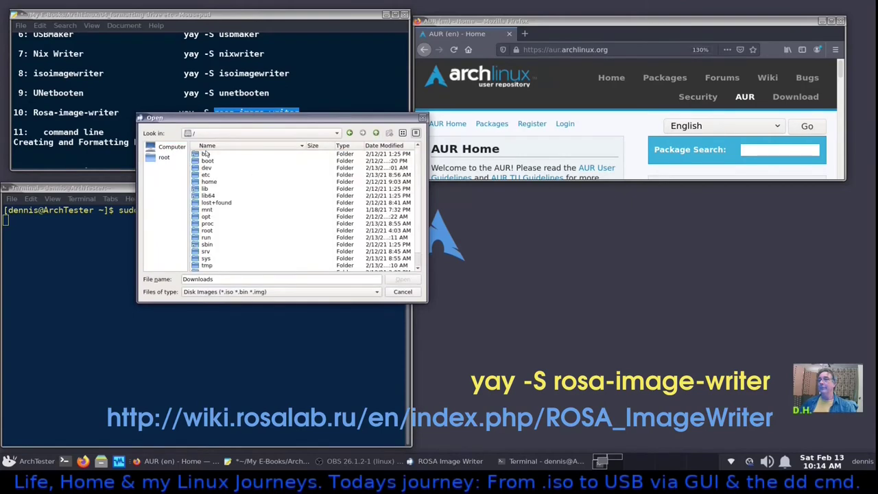
pyautogui.click(212, 182)
pyautogui.doubleClick(213, 181)
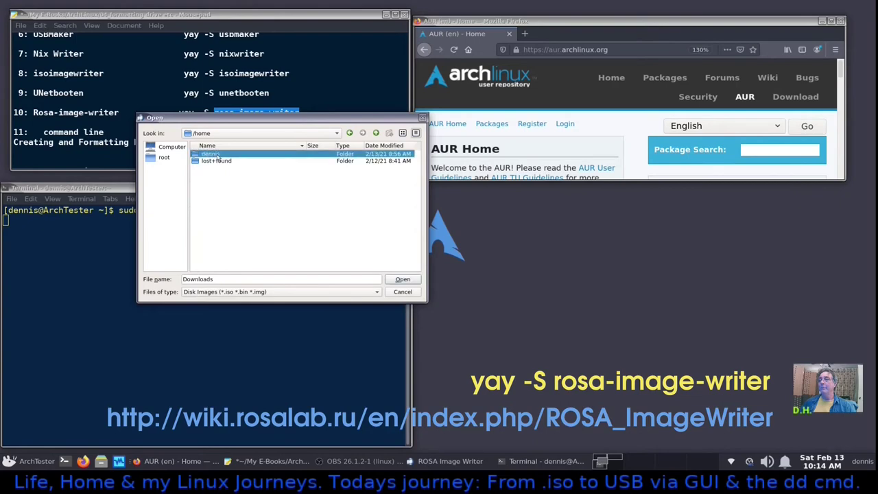
pyautogui.doubleClick(217, 156)
pyautogui.doubleClick(218, 175)
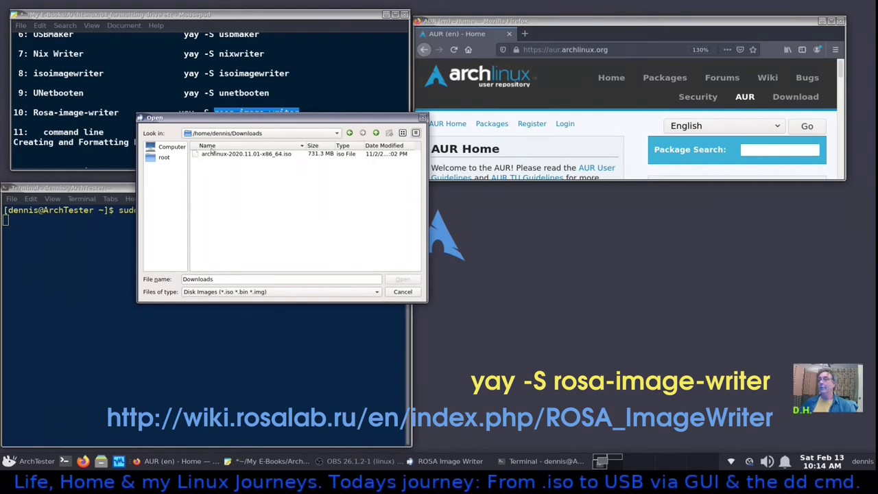
pyautogui.click(219, 154)
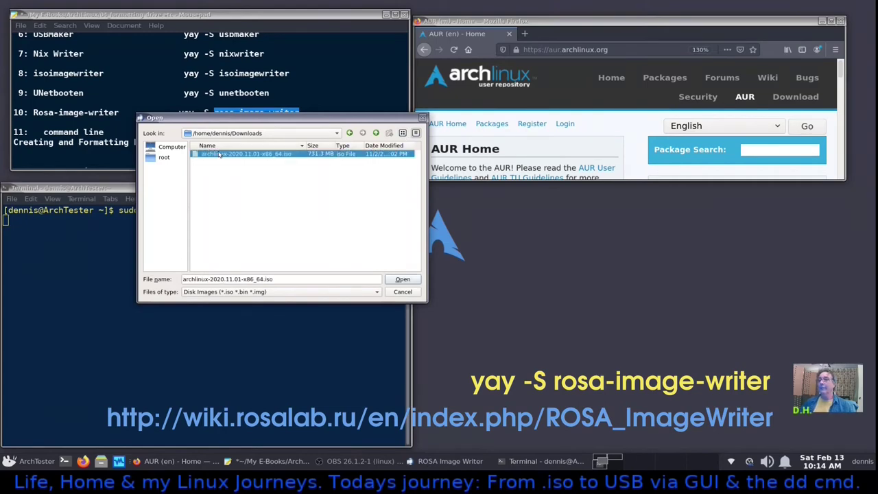
pyautogui.click(404, 280)
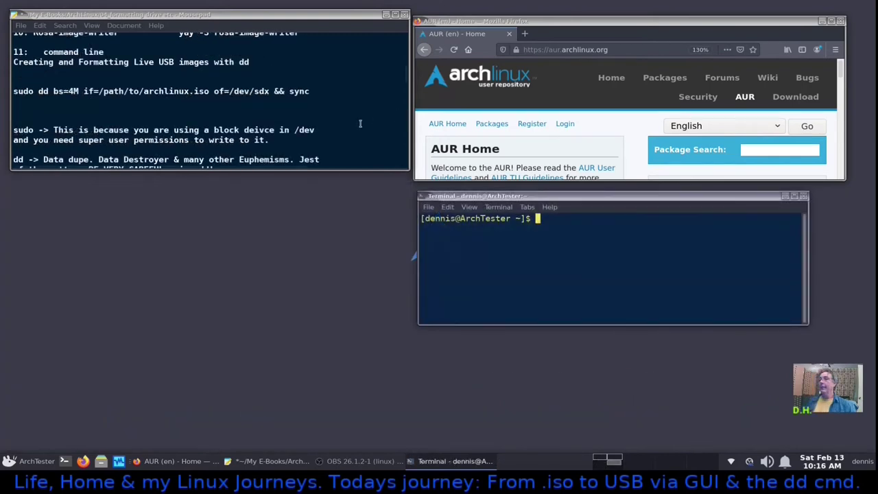
# Paste sudo dd bs=4M if=/path/to/archlinux.iso of=/dev/sdx && sync under the dd heading, then scroll through the explanations.
pyautogui.scroll(3, 358, 124)
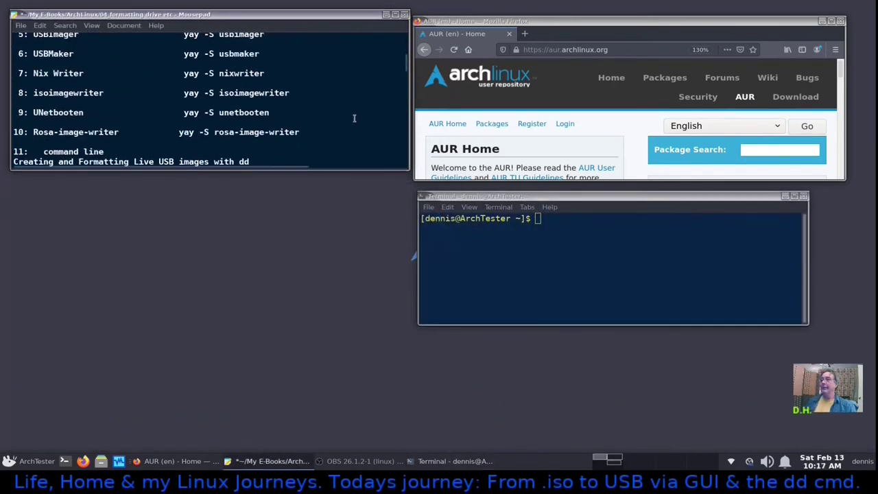
pyautogui.hotkey('ctrl', 'v')
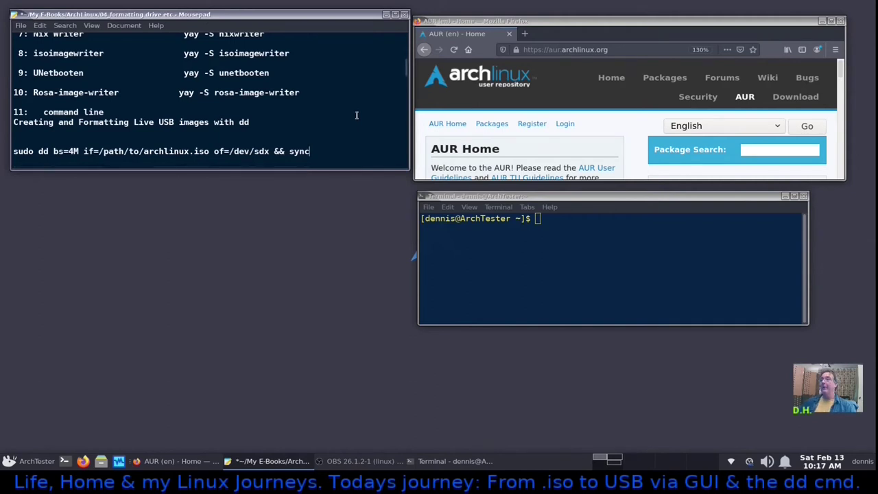
pyautogui.scroll(-1, 357, 116)
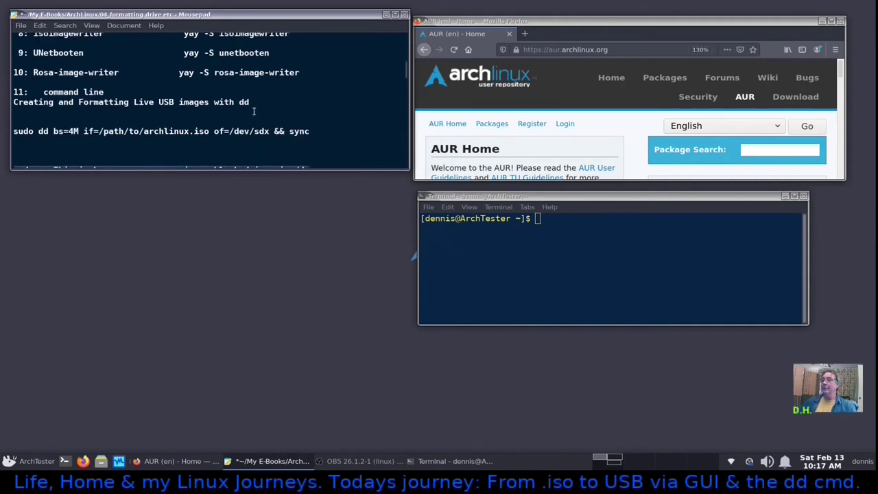
pyautogui.scroll(-1, 355, 109)
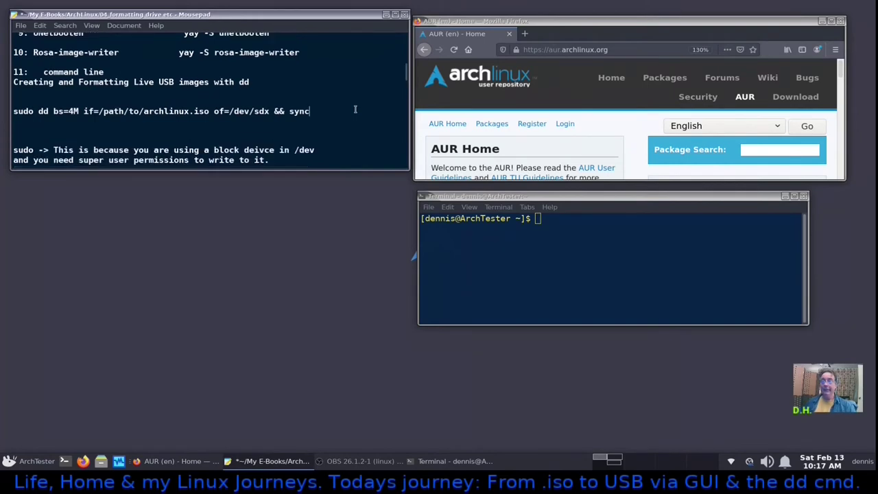
pyautogui.scroll(-1, 355, 109)
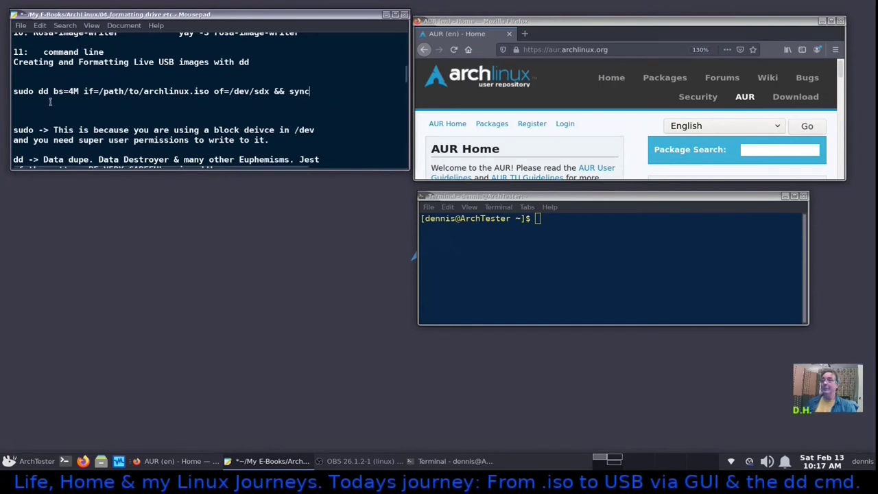
pyautogui.scroll(-1, 158, 121)
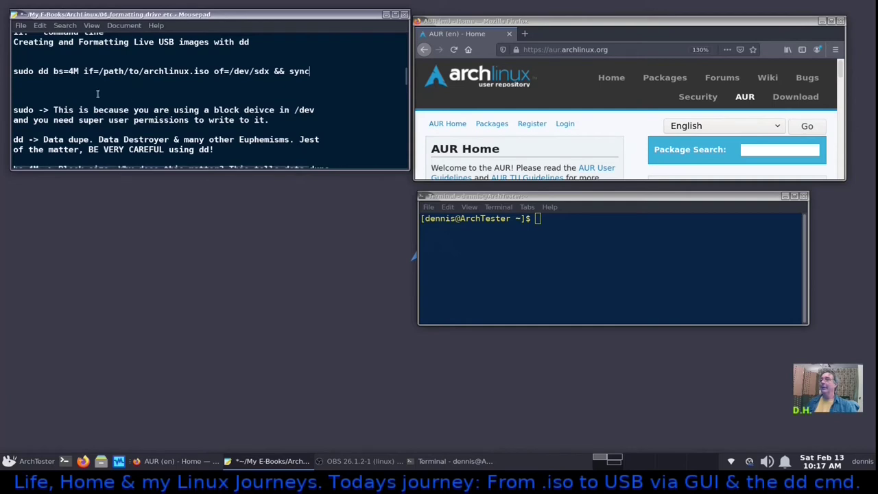
# Move the notes window toward the screen centre and back to the top-left.
pyautogui.moveTo(246, 14); pyautogui.dragTo(362, 106)
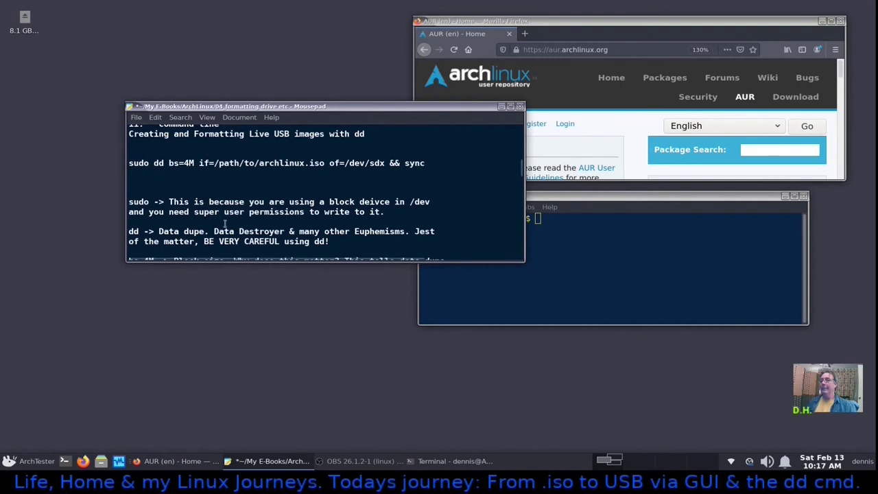
pyautogui.scroll(-2, 224, 223)
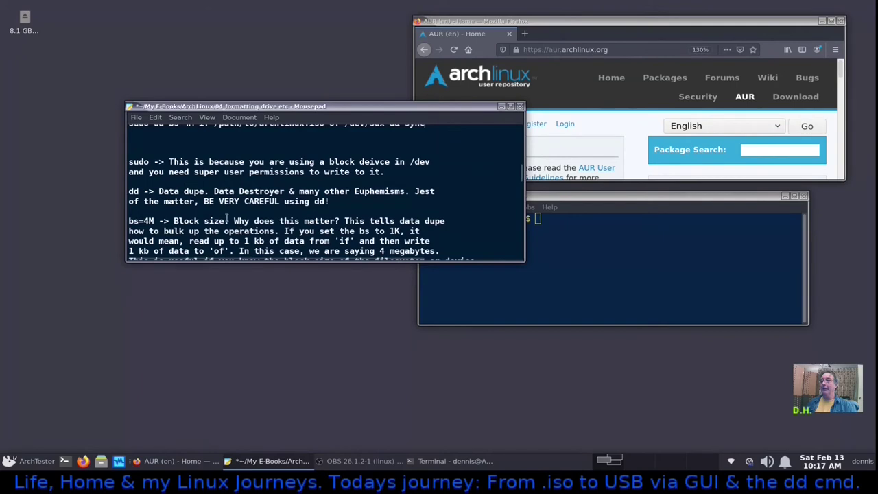
pyautogui.scroll(2, 224, 218)
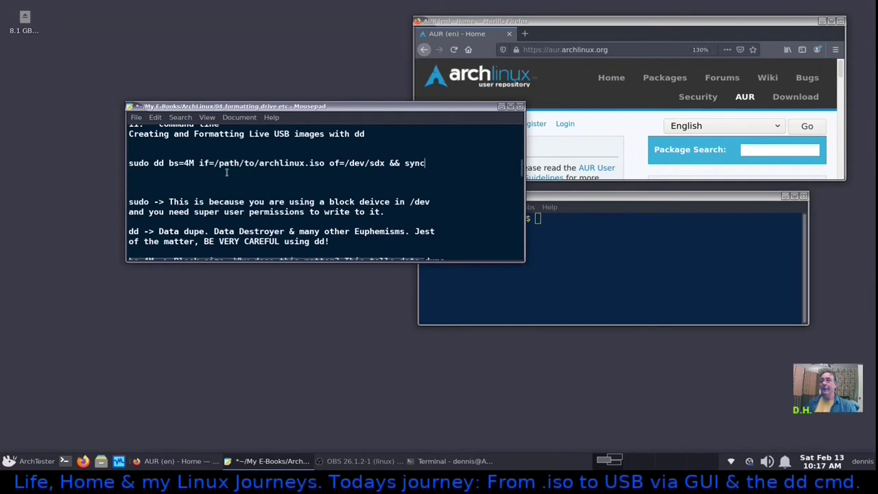
pyautogui.moveTo(378, 108); pyautogui.dragTo(263, 24)
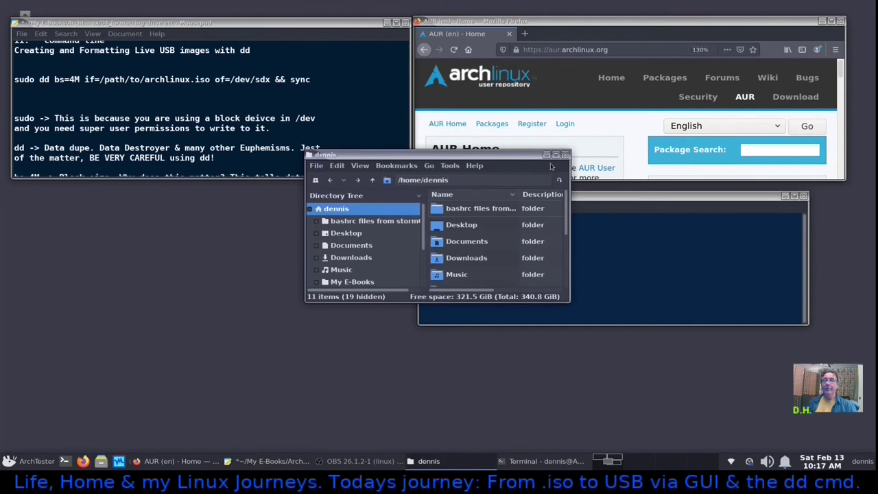
# Show the Downloads folder in a smaller file manager window at the top, with the terminal centred.
pyautogui.click(556, 154)
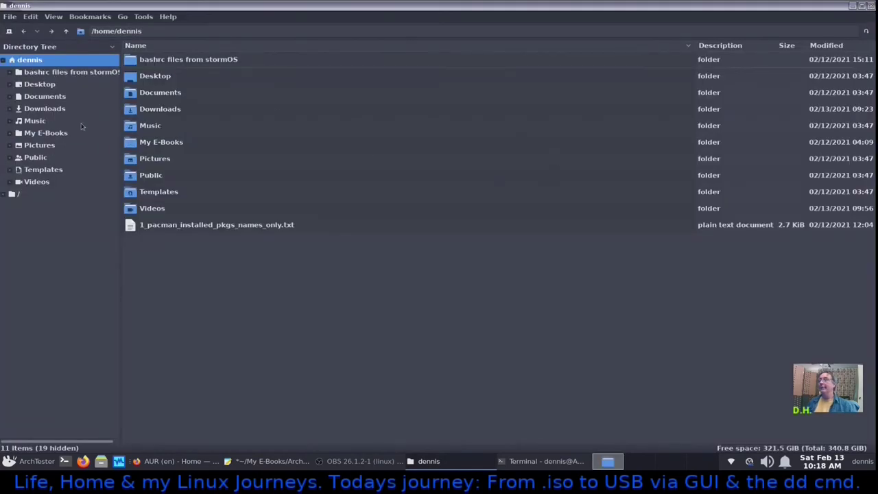
pyautogui.click(49, 110)
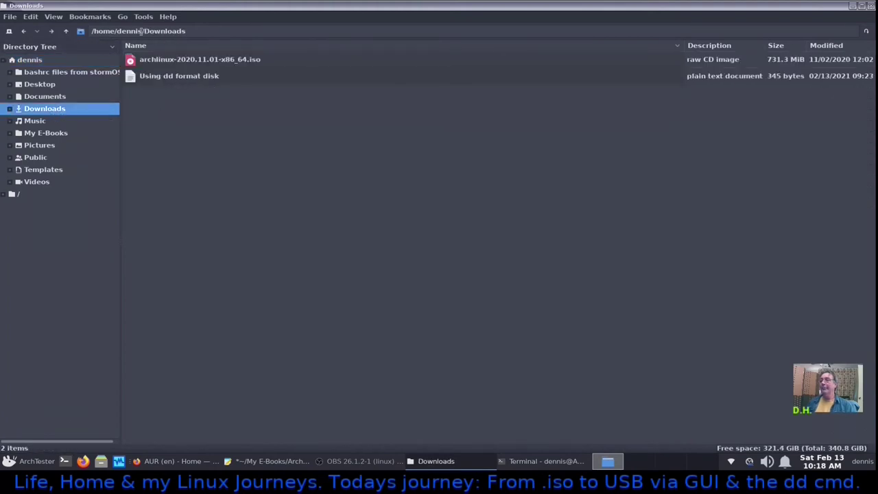
pyautogui.click(861, 6)
pyautogui.moveTo(482, 157); pyautogui.dragTo(473, 57)
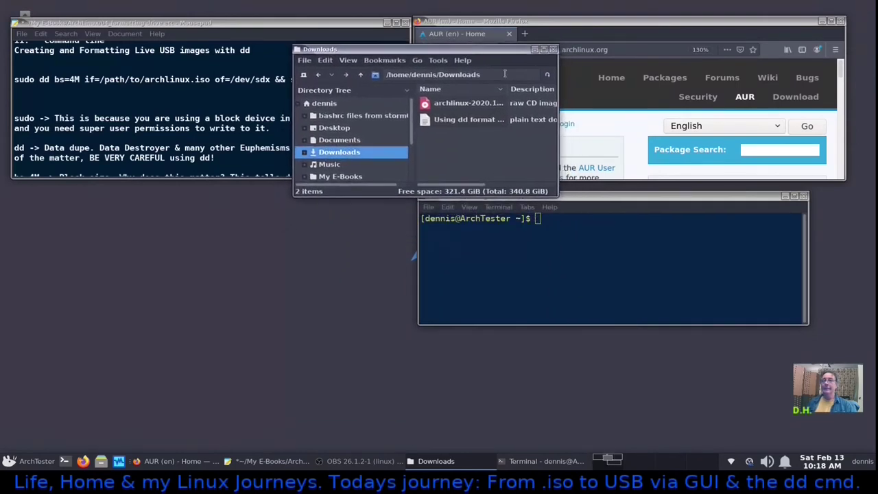
pyautogui.moveTo(530, 259); pyautogui.dragTo(375, 323)
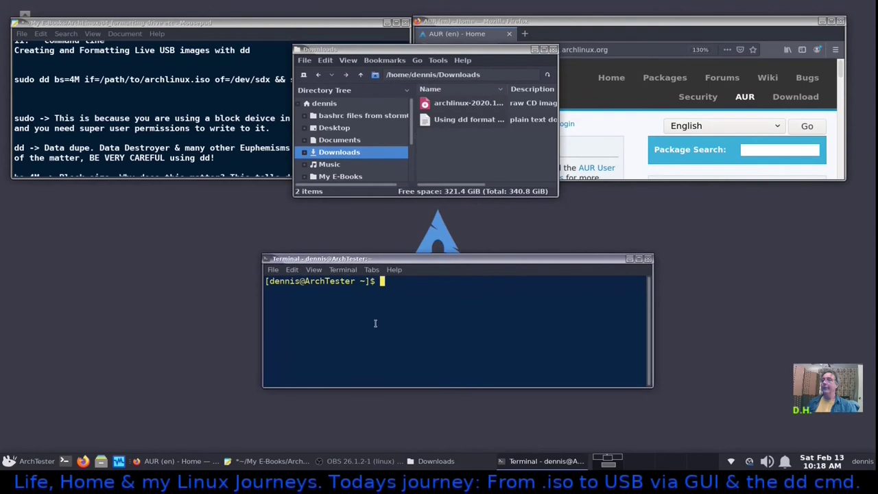
# Enter sudo dd bs=4M if= with the tab-completed Downloads archlinux-2020.11.01-x86_64.iso path.
pyautogui.write('sudo ')
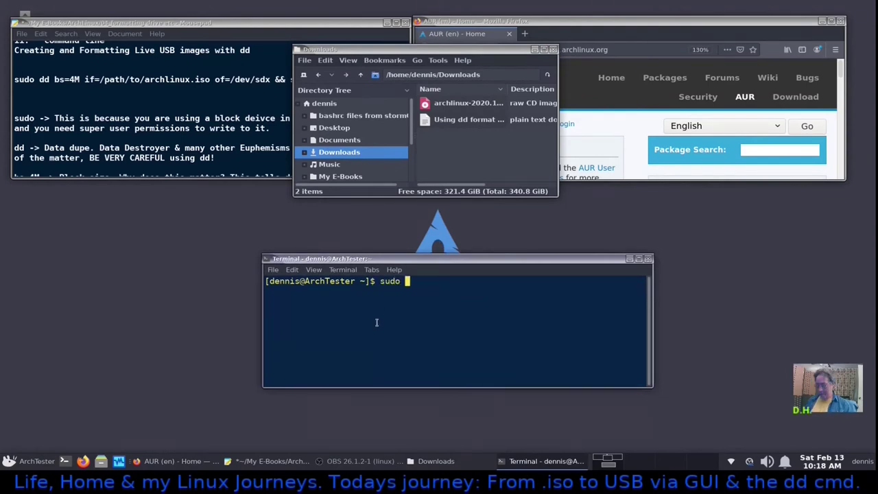
pyautogui.write('dd')
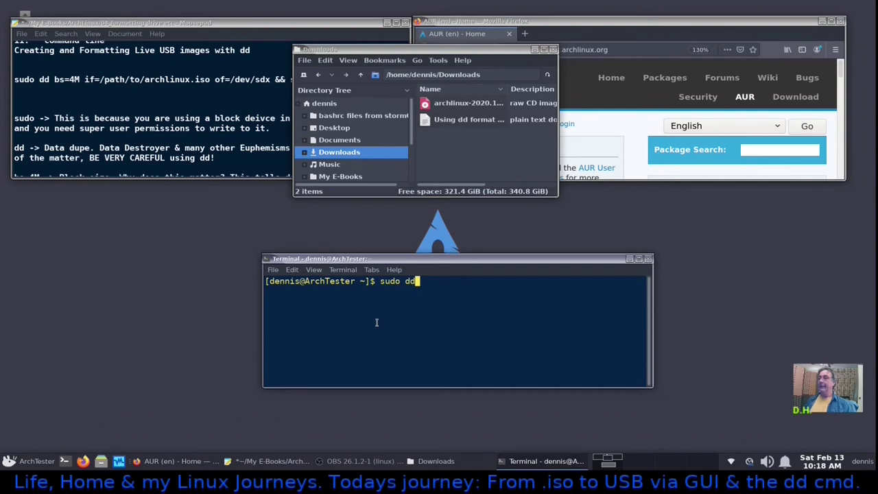
pyautogui.write(' b')
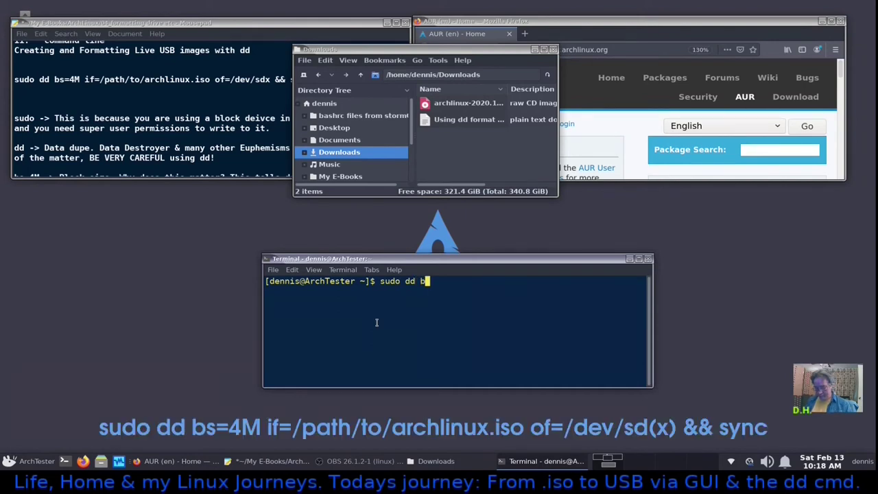
pyautogui.write('s=4M')
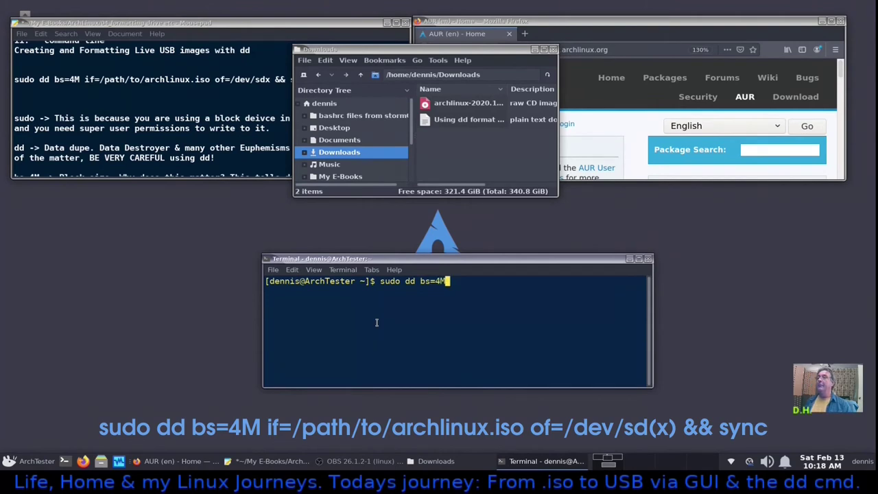
pyautogui.write(' if')
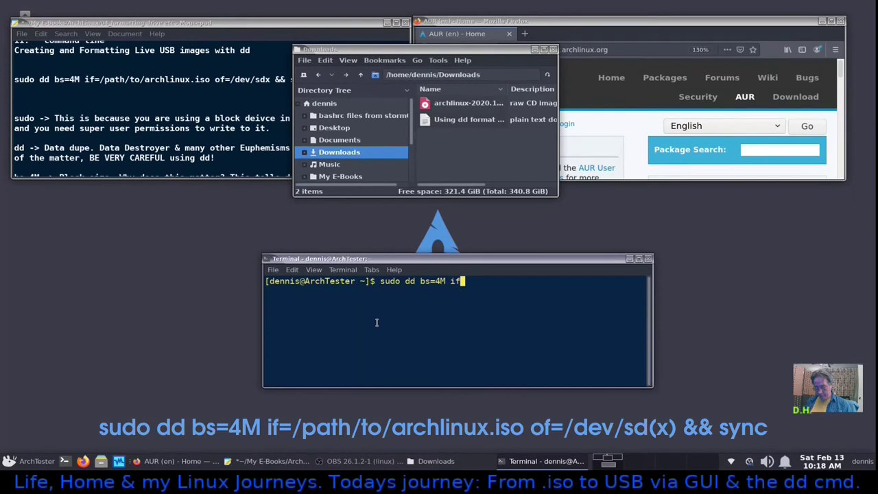
pyautogui.write('=/')
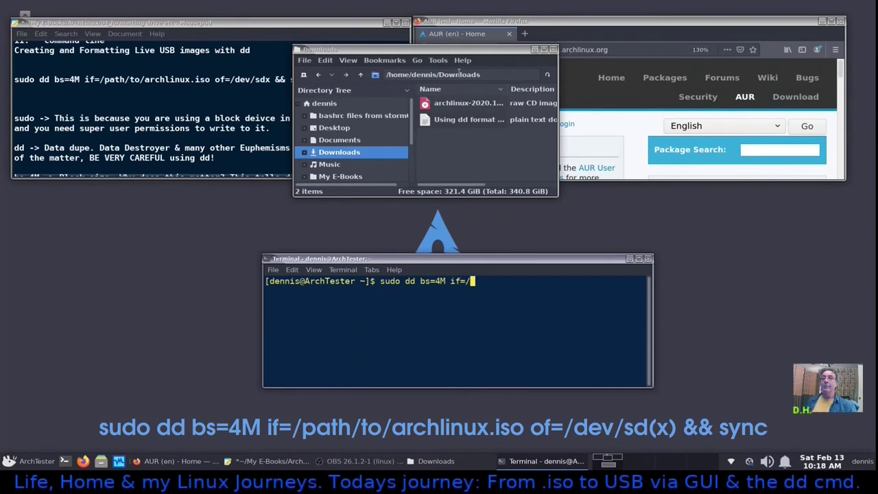
pyautogui.write('ho')
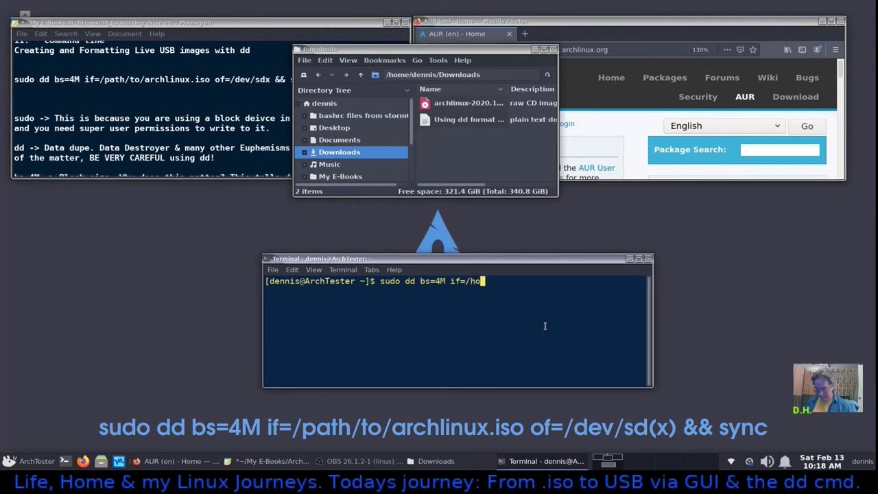
pyautogui.write('me/dennis/')
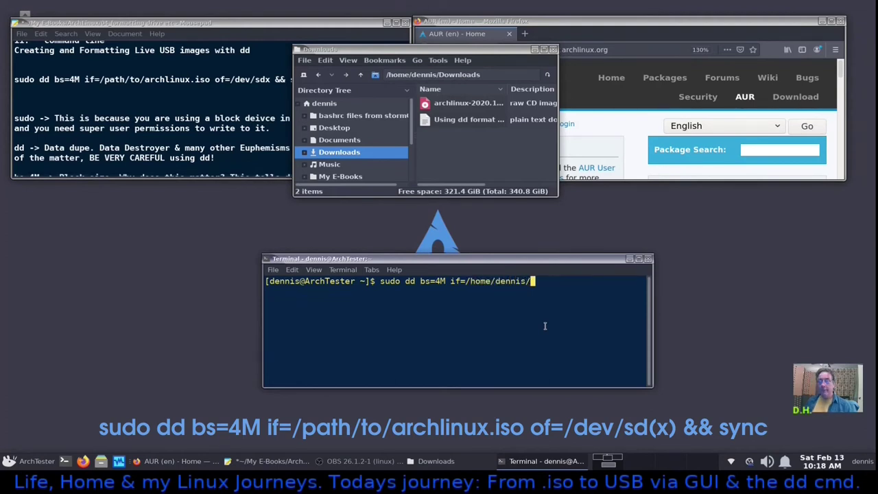
pyautogui.write('Do')
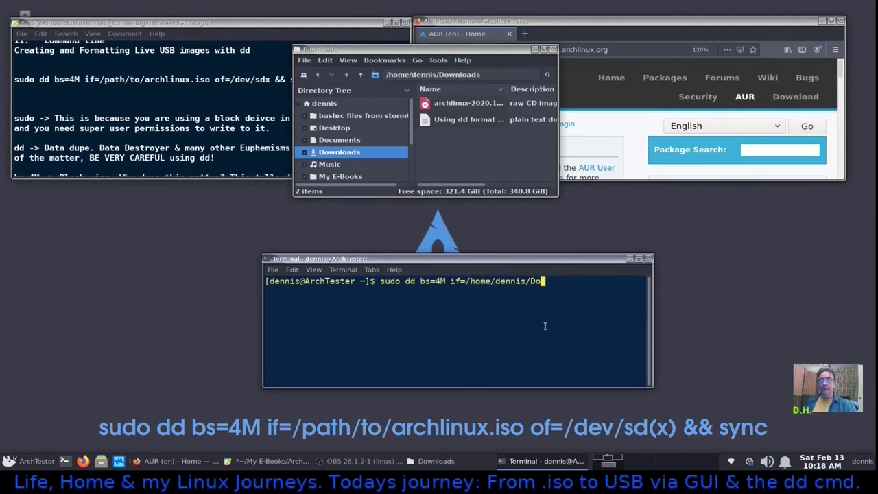
pyautogui.write('w')
pyautogui.press('Tab')
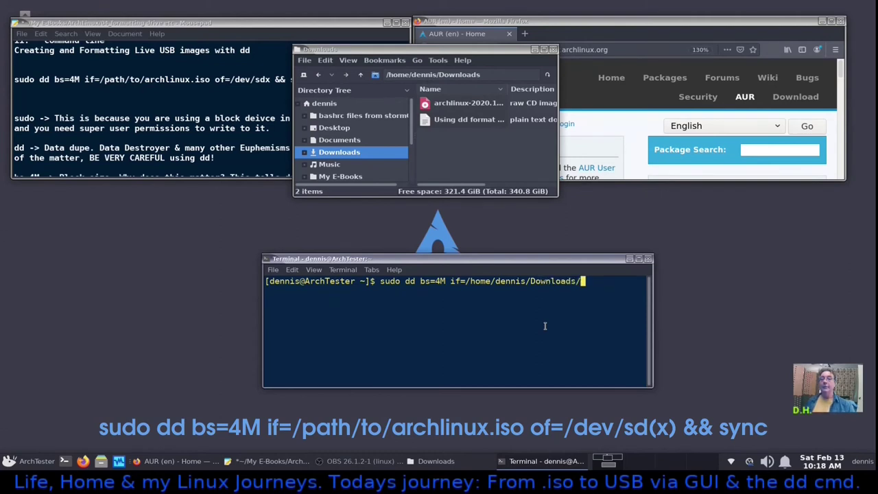
pyautogui.write('a')
pyautogui.press('Tab')
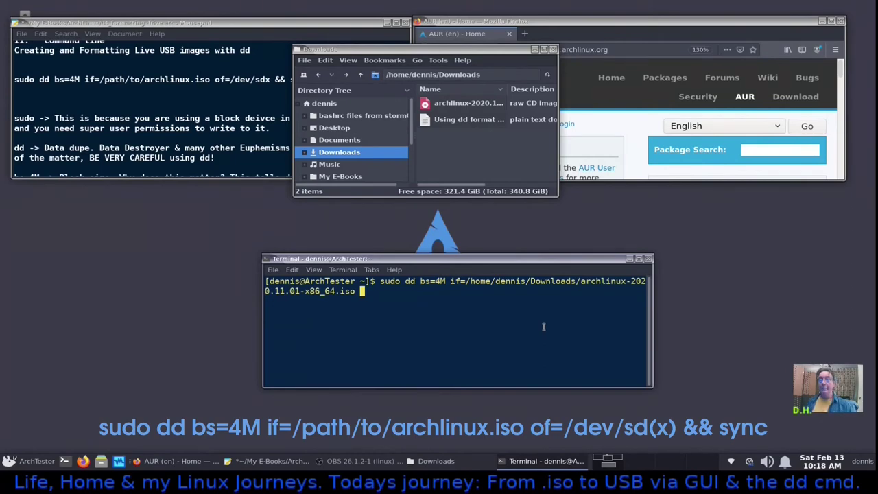
# Add of=/dev/sdb to the command, shift the terminal left, and open a second terminal.
pyautogui.moveTo(408, 50); pyautogui.dragTo(544, 43)
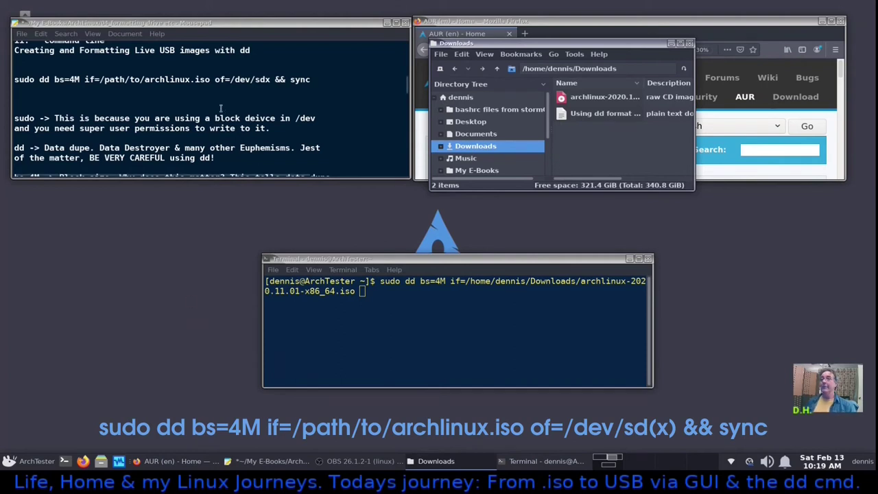
pyautogui.click(384, 343)
pyautogui.write('of')
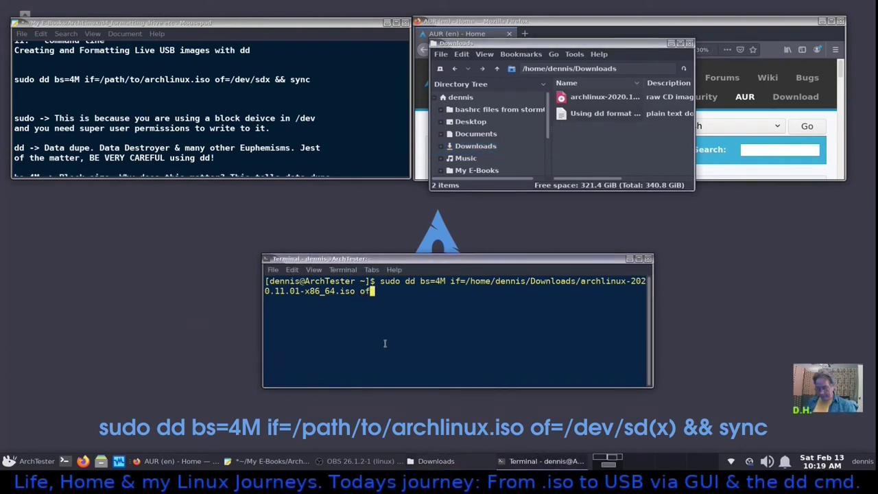
pyautogui.write('=/dev/sdb')
pyautogui.moveTo(528, 260); pyautogui.dragTo(297, 214)
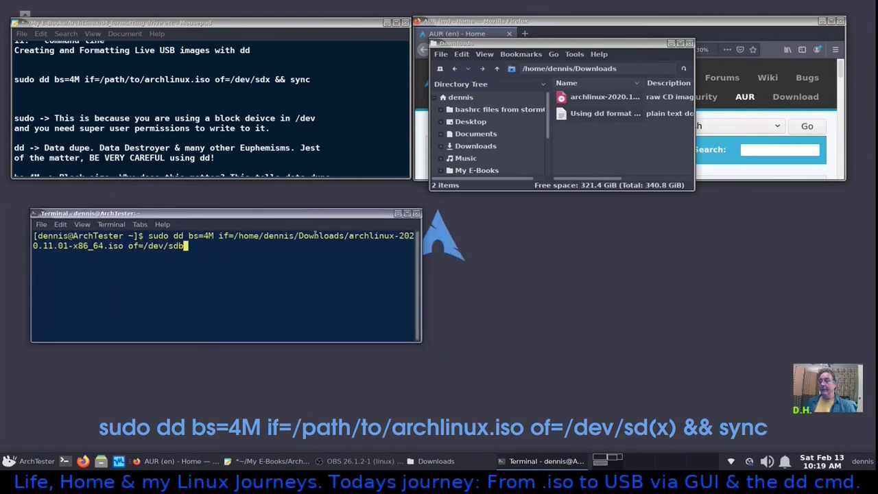
pyautogui.hotkey('ctrl', 'alt', 't')
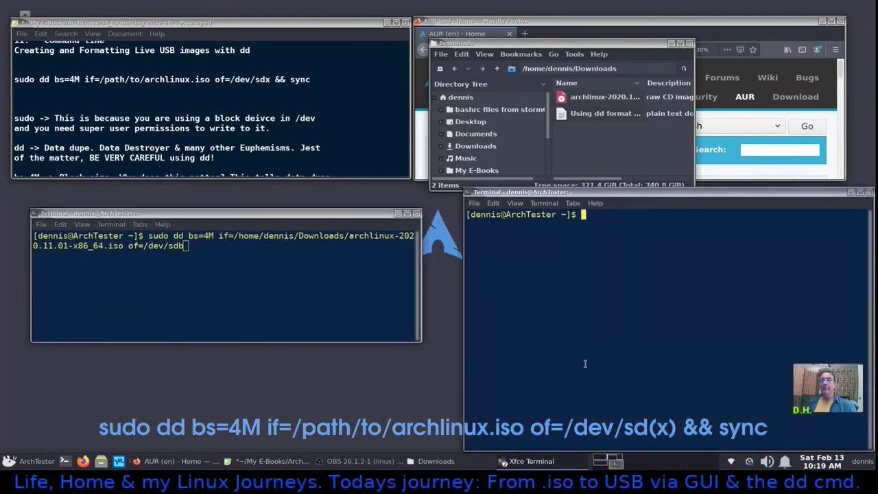
# Run lsblk in the new terminal to list the block devices.
pyautogui.moveTo(822, 194); pyautogui.dragTo(744, 144)
pyautogui.write('lsblk')
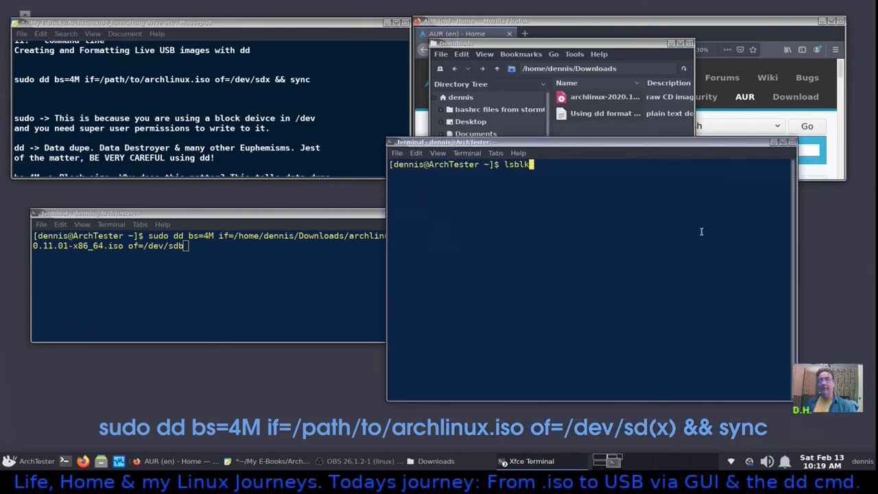
pyautogui.press('Return')
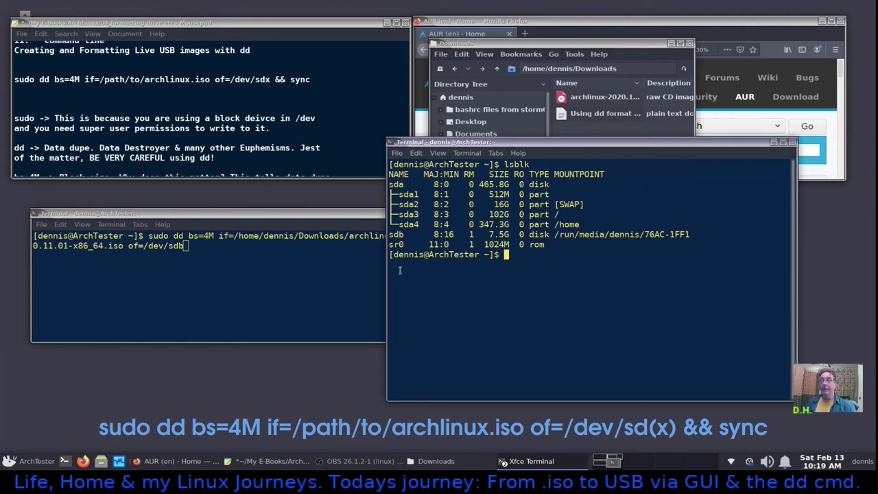
# Highlight the sda partitions and the 7.5G sdb disk, reposition the window, and enter fdisk -l.
pyautogui.moveTo(398, 200); pyautogui.dragTo(586, 223)
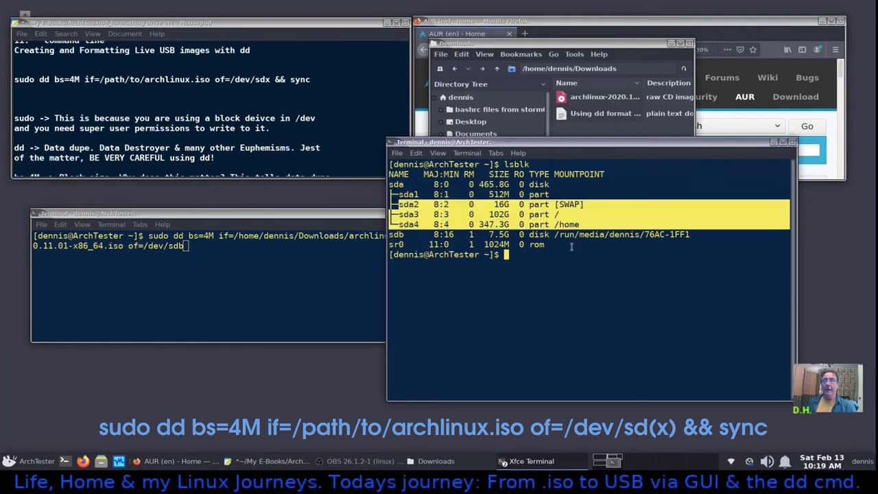
pyautogui.click(546, 284)
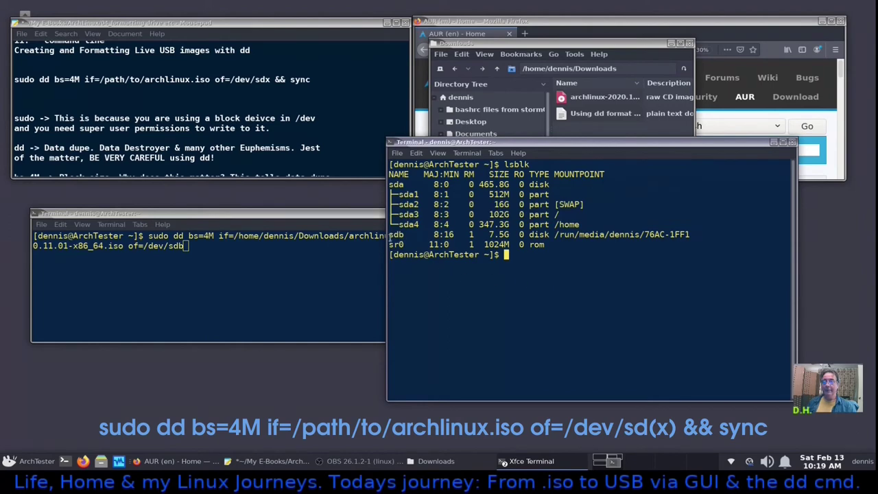
pyautogui.moveTo(390, 234); pyautogui.dragTo(666, 243)
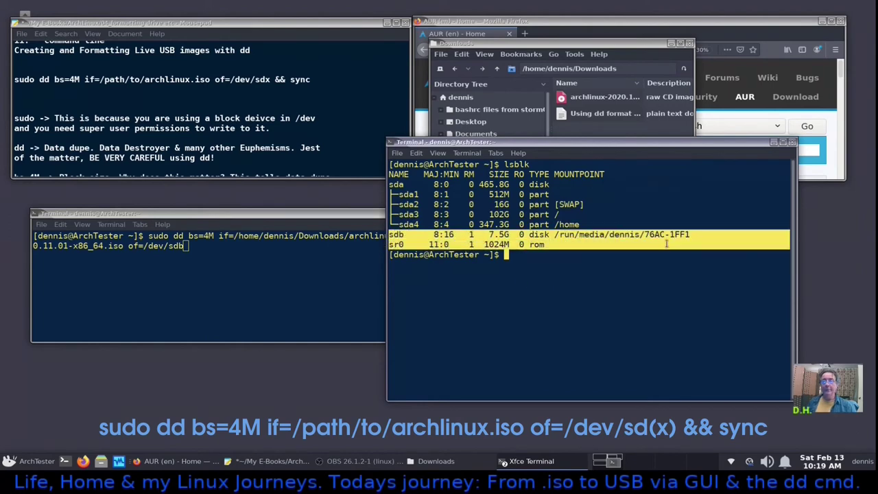
pyautogui.moveTo(675, 142); pyautogui.dragTo(463, 122)
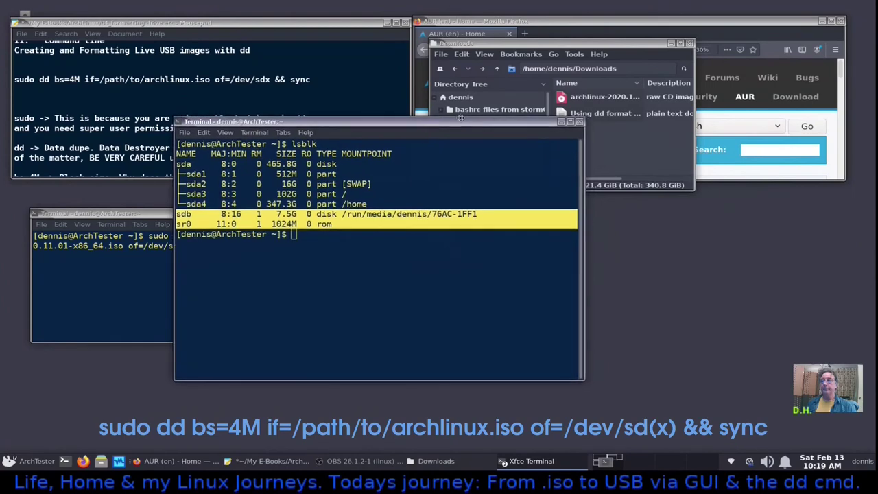
pyautogui.click(342, 250)
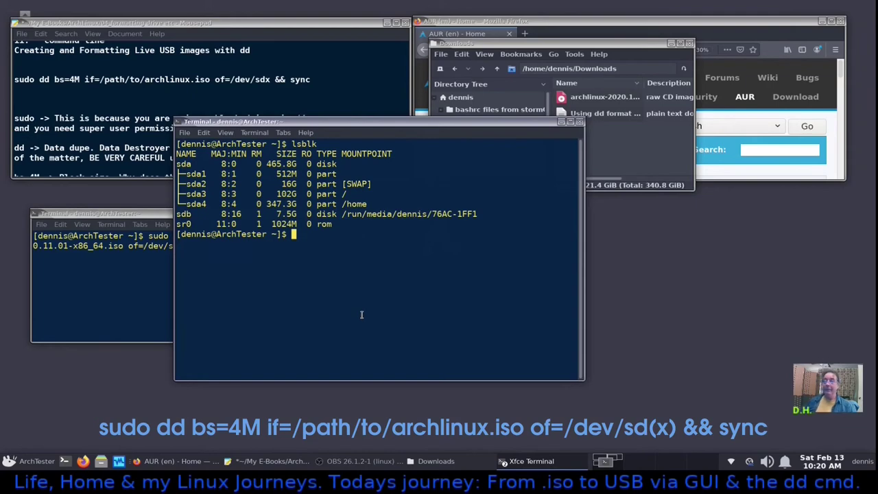
pyautogui.moveTo(449, 123); pyautogui.dragTo(665, 157)
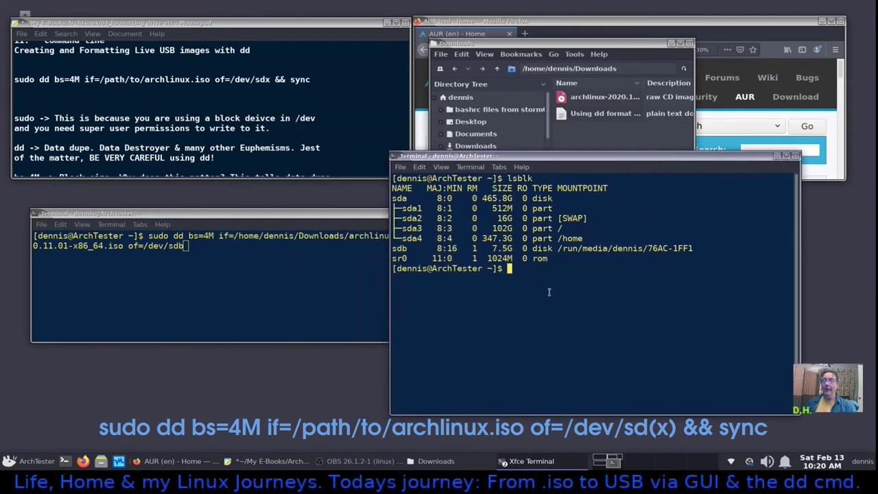
pyautogui.write('fdisk -l')
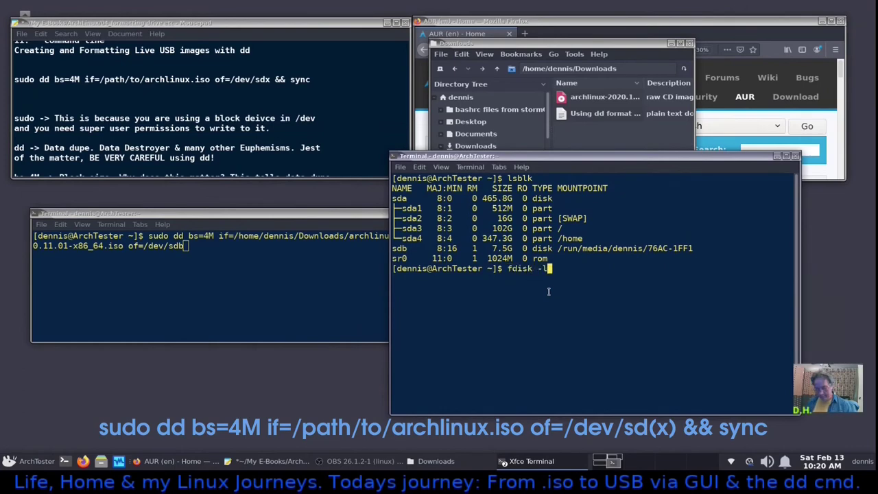
# Run fdisk -l, mark sdb and its dos disklabel, close that terminal, and move the dd terminal lower right.
pyautogui.press('Return')
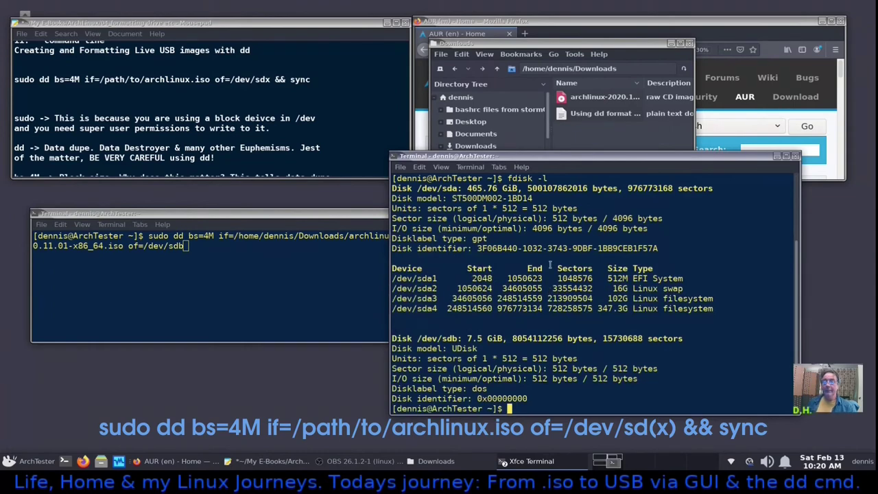
pyautogui.moveTo(654, 161); pyautogui.dragTo(637, 76)
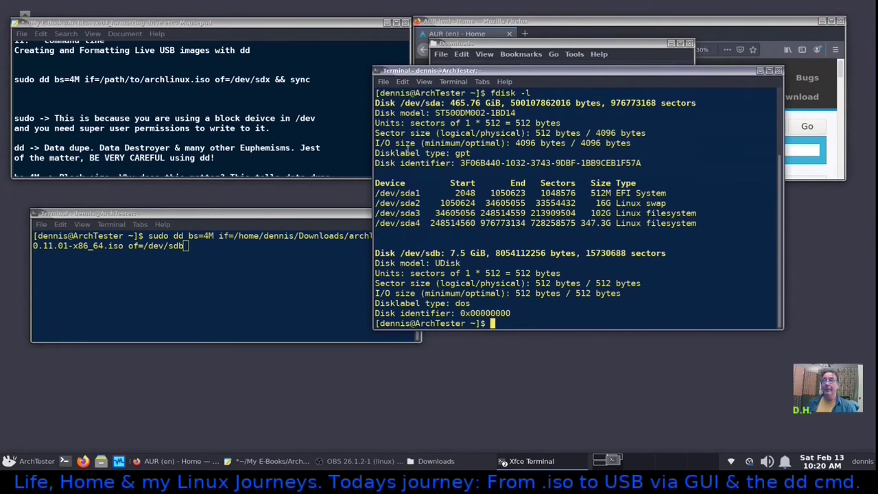
pyautogui.moveTo(426, 253); pyautogui.dragTo(440, 253)
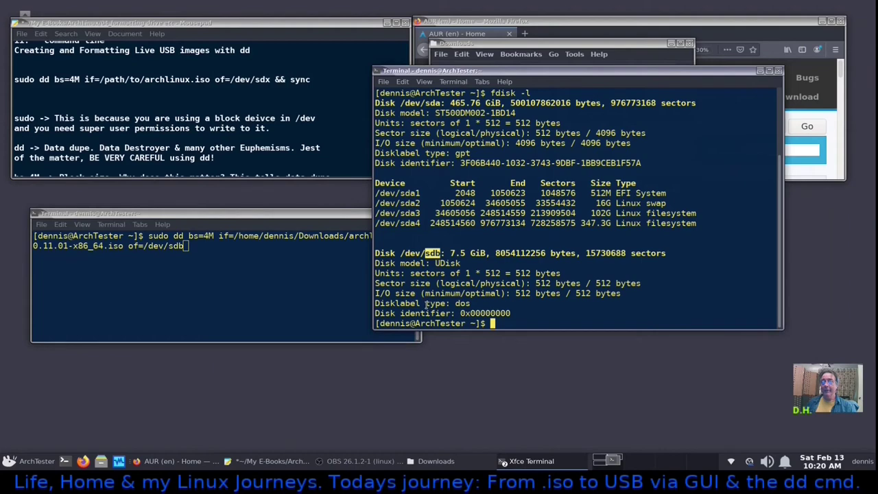
pyautogui.moveTo(452, 303); pyautogui.dragTo(471, 303)
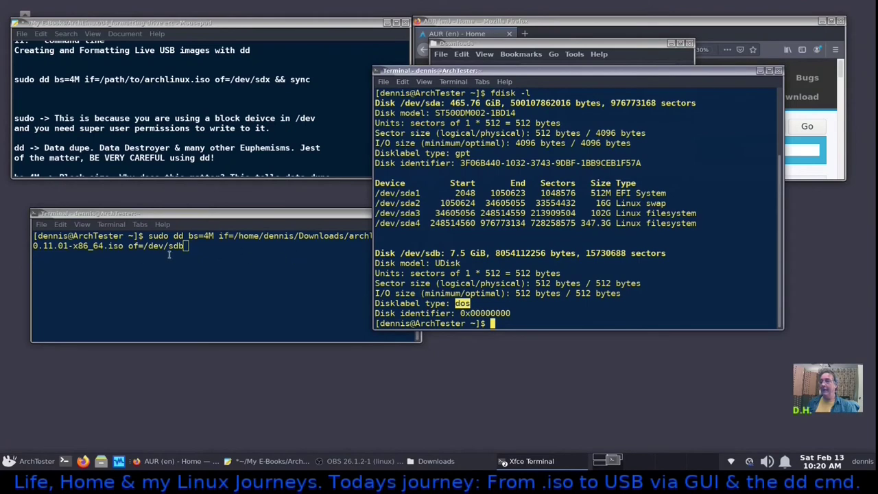
pyautogui.click(779, 71)
pyautogui.moveTo(357, 214); pyautogui.dragTo(688, 266)
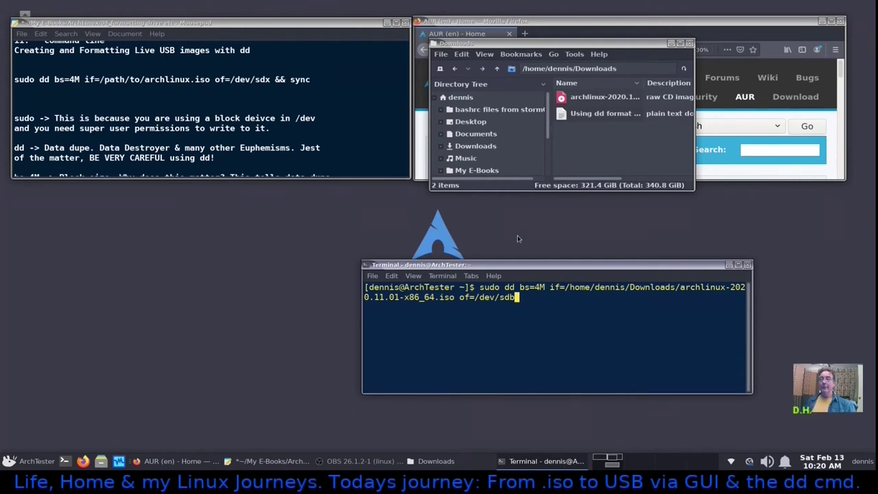
# Place the dd terminal below the notes, scroll to the dd section, and mark 'Data dupe'.
pyautogui.moveTo(550, 265); pyautogui.dragTo(210, 194)
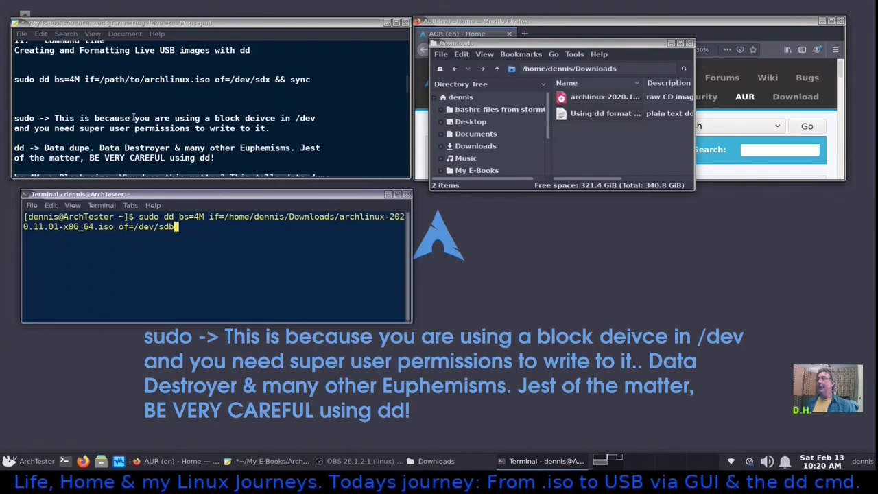
pyautogui.click(250, 92)
pyautogui.scroll(-2, 250, 93)
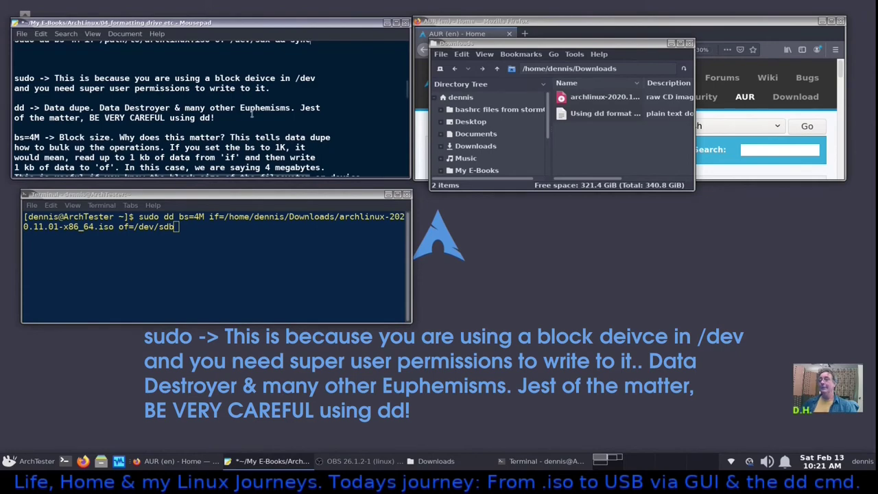
pyautogui.scroll(-1, 66, 118)
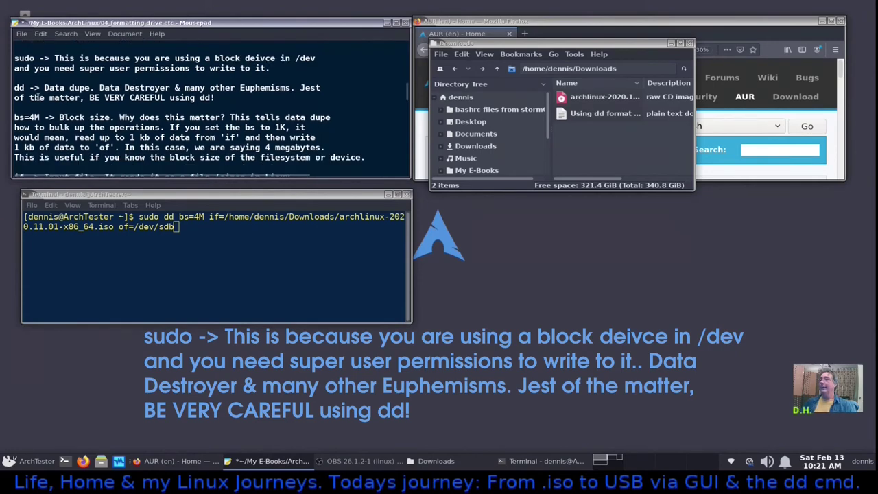
pyautogui.moveTo(43, 87); pyautogui.dragTo(90, 88)
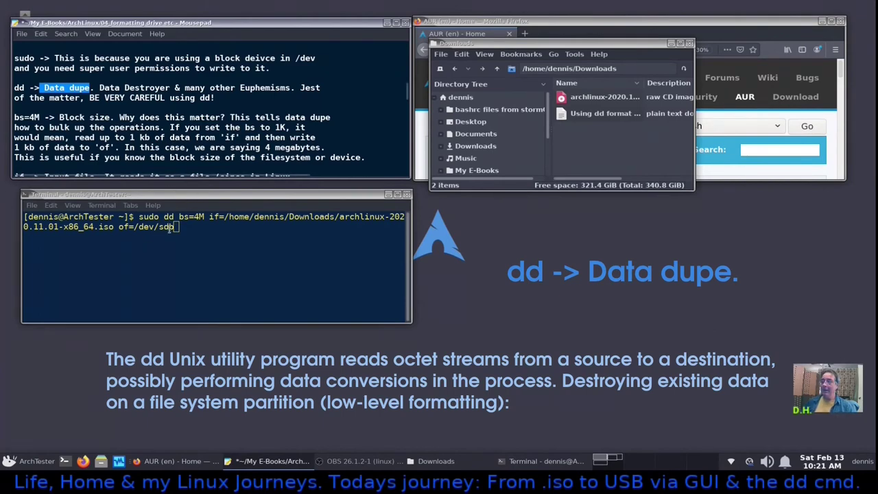
pyautogui.scroll(-1, 176, 136)
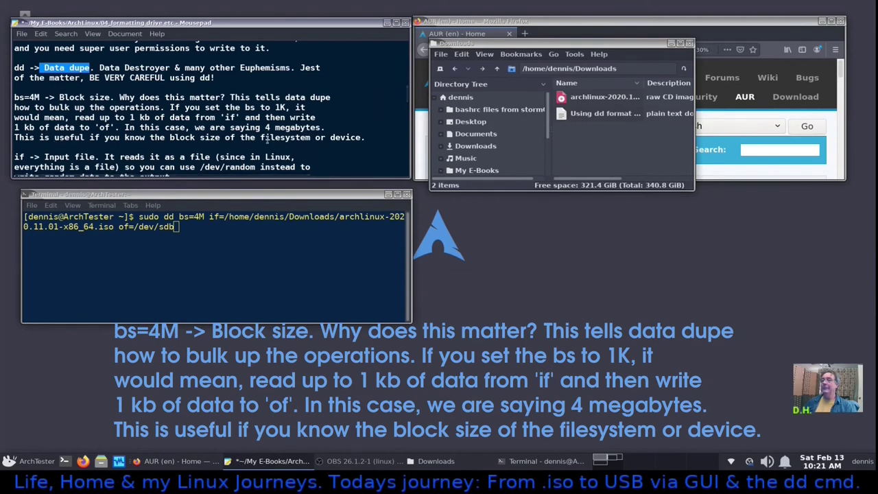
# Review the if, of and && sync explanations, then return to the template dd command.
pyautogui.scroll(-1, 300, 132)
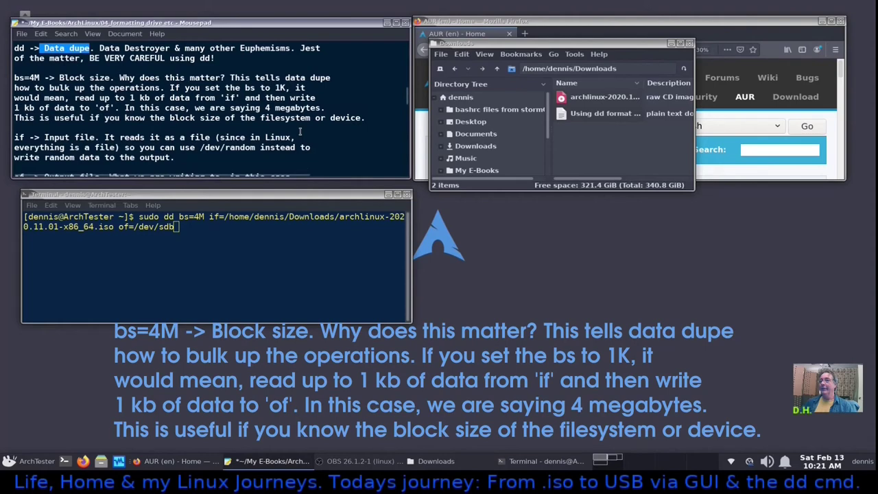
pyautogui.scroll(-3, 299, 132)
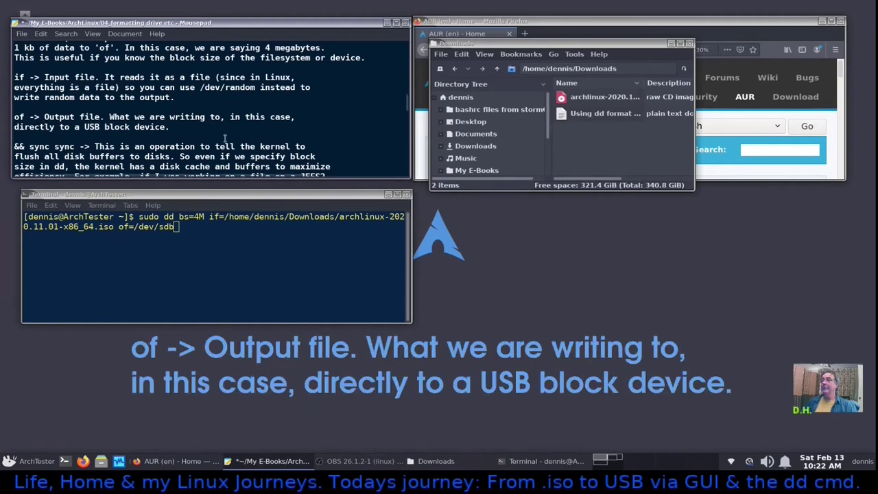
pyautogui.scroll(-2, 199, 116)
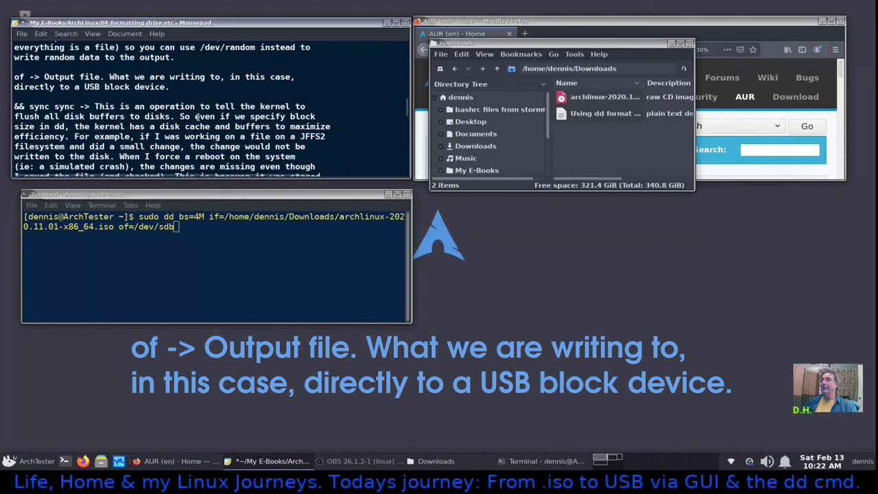
pyautogui.scroll(-2, 197, 116)
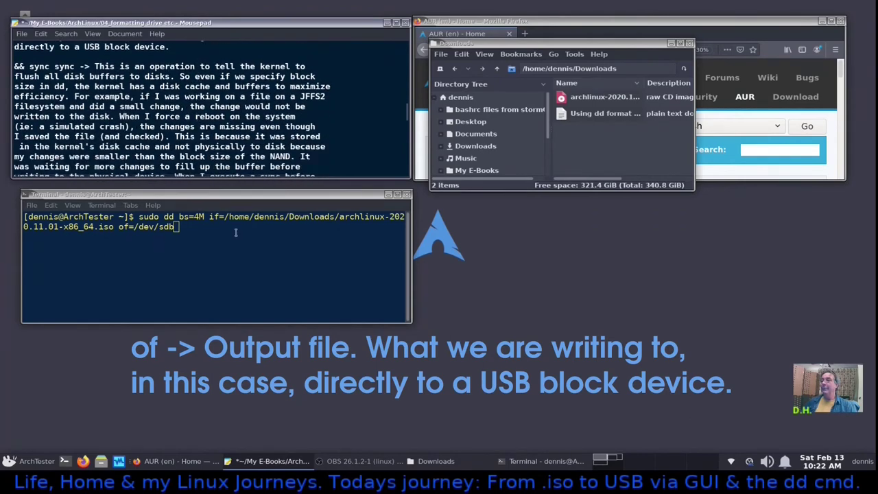
pyautogui.scroll(10, 302, 146)
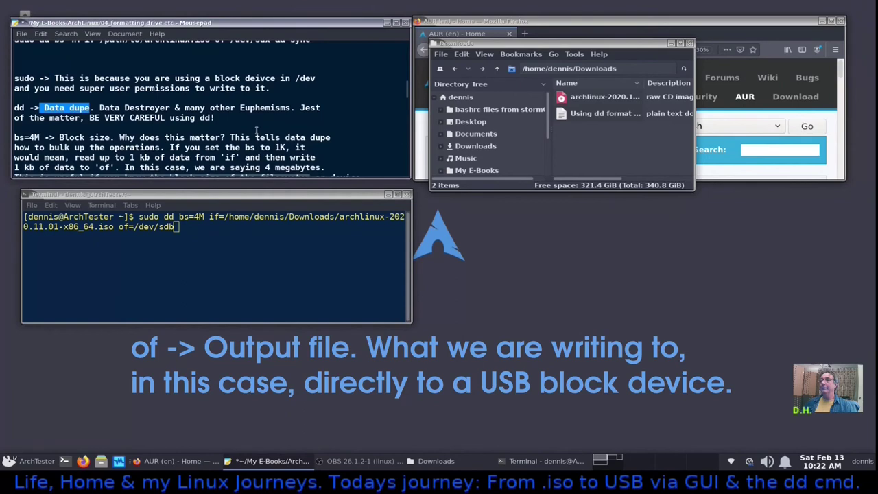
pyautogui.click(191, 231)
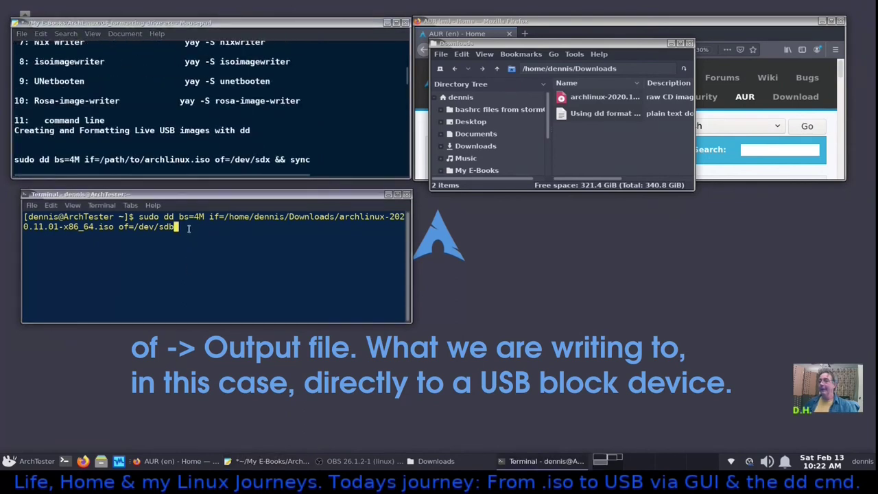
# Append && sync to the dd command after of=/dev/sdb and bring up the sync notes.
pyautogui.write('&&')
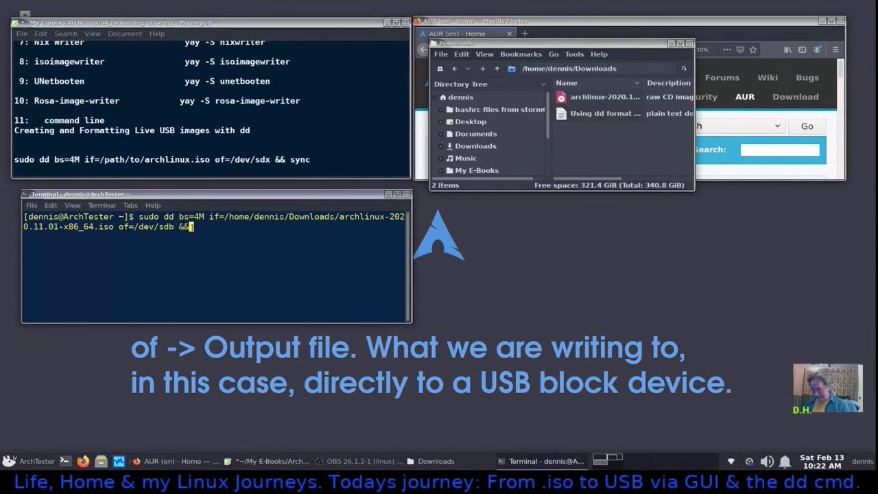
pyautogui.write(' sync')
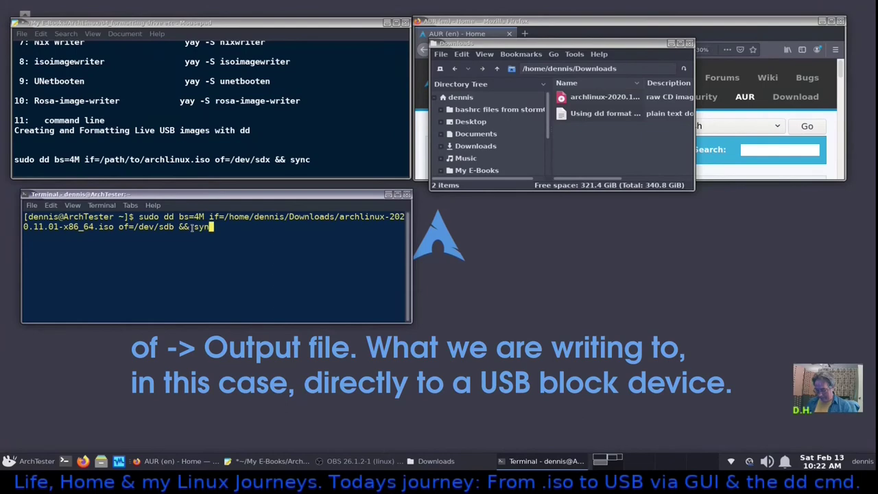
pyautogui.click(275, 116)
pyautogui.scroll(-8, 275, 115)
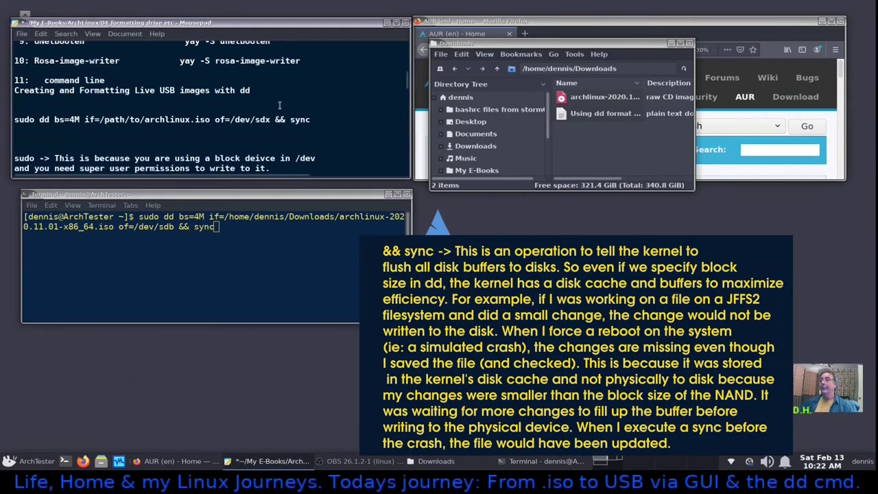
pyautogui.scroll(-5, 275, 115)
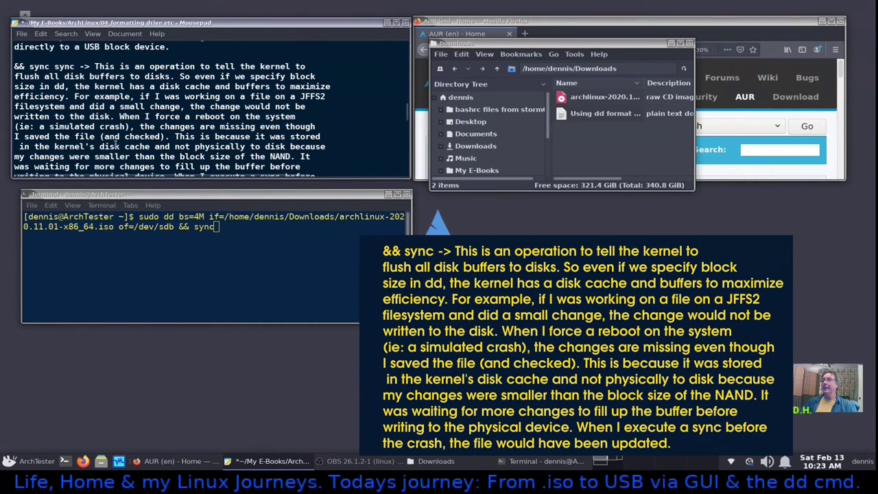
# Scroll through the sync explanations and move the terminal to the screen centre.
pyautogui.scroll(-1, 116, 144)
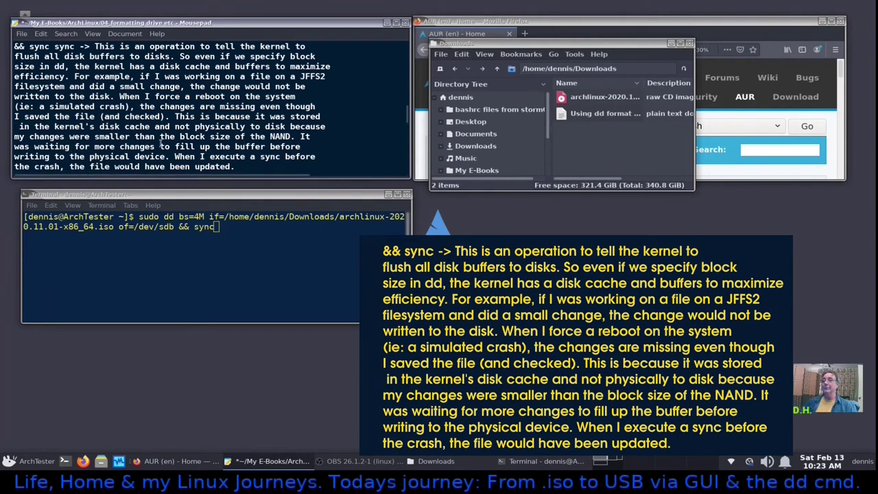
pyautogui.scroll(-2, 303, 139)
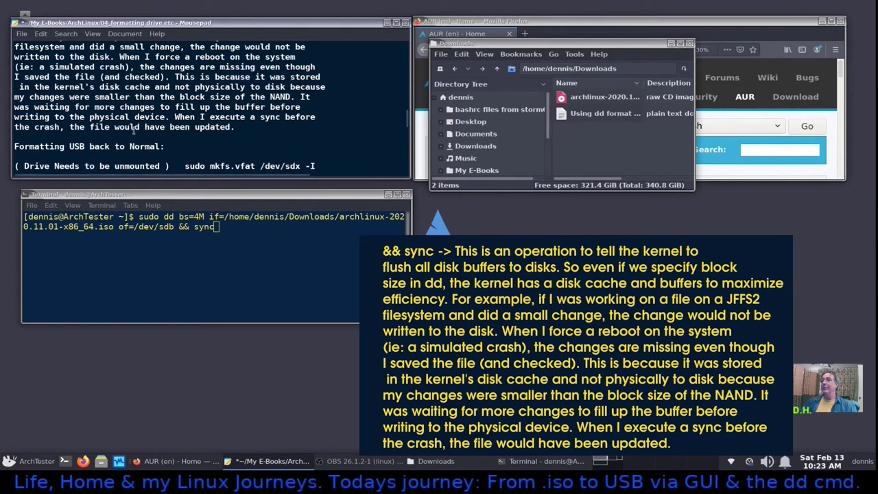
pyautogui.scroll(-1, 264, 122)
pyautogui.scroll(-1, 264, 122)
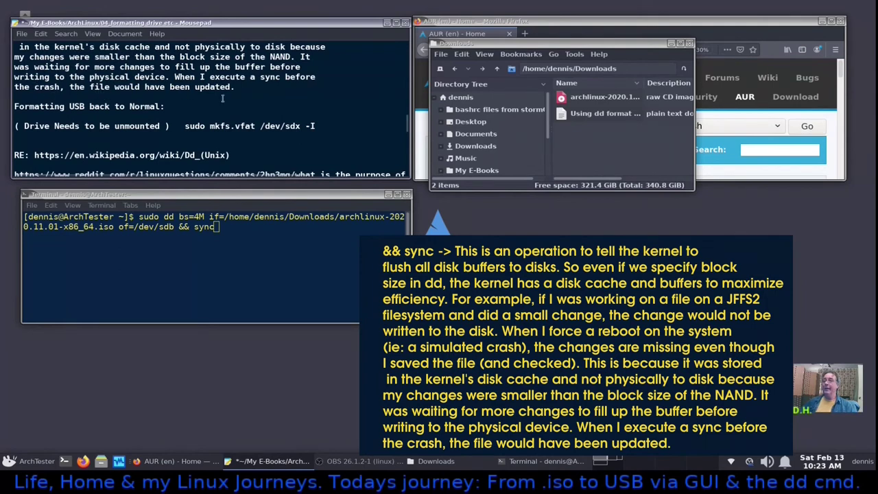
pyautogui.scroll(-1, 226, 99)
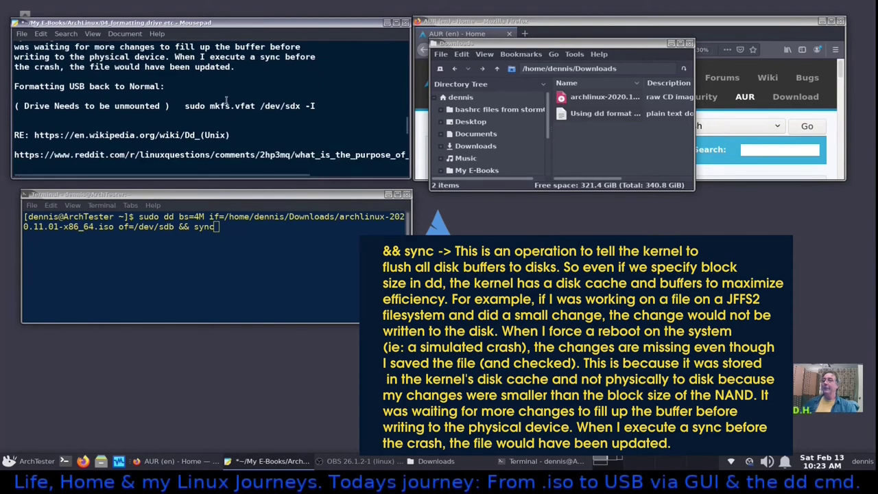
pyautogui.scroll(3, 227, 100)
pyautogui.moveTo(220, 256); pyautogui.dragTo(380, 293)
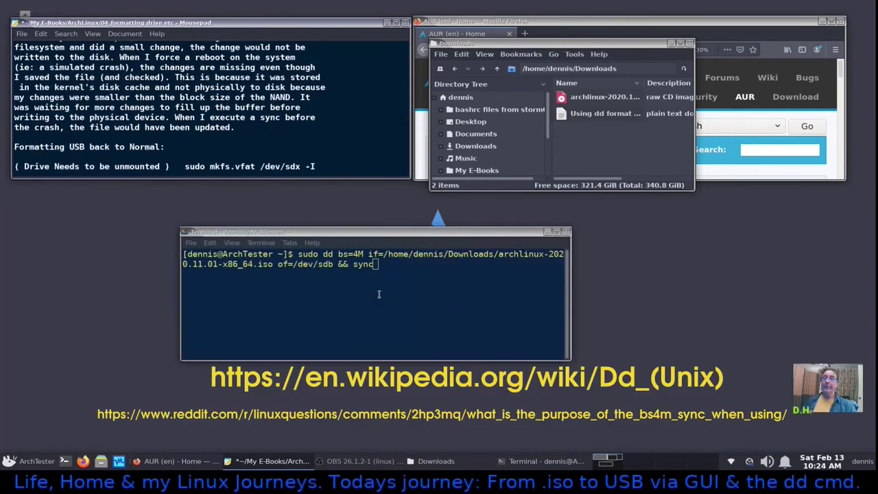
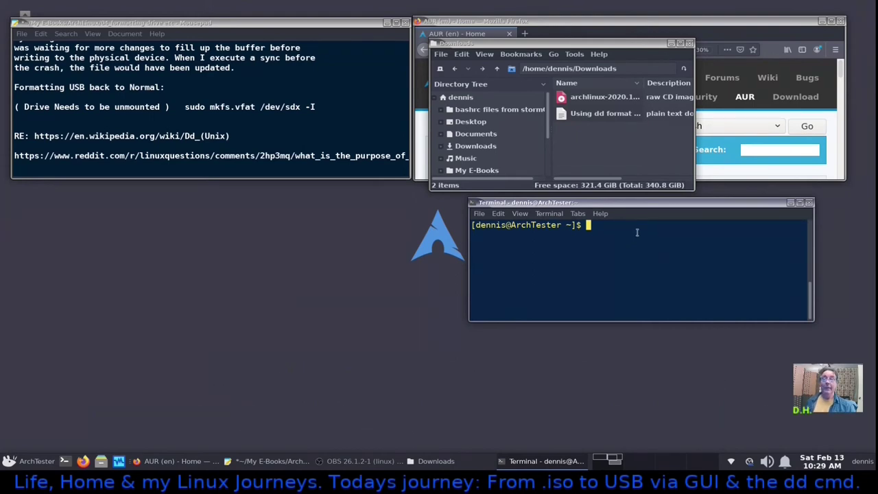
# Open USB Stick Formatter, pick the 8GB /dev/sdb stick with FAT32, then close it without formatting.
pyautogui.moveTo(647, 206); pyautogui.dragTo(369, 206)
pyautogui.click(33, 460)
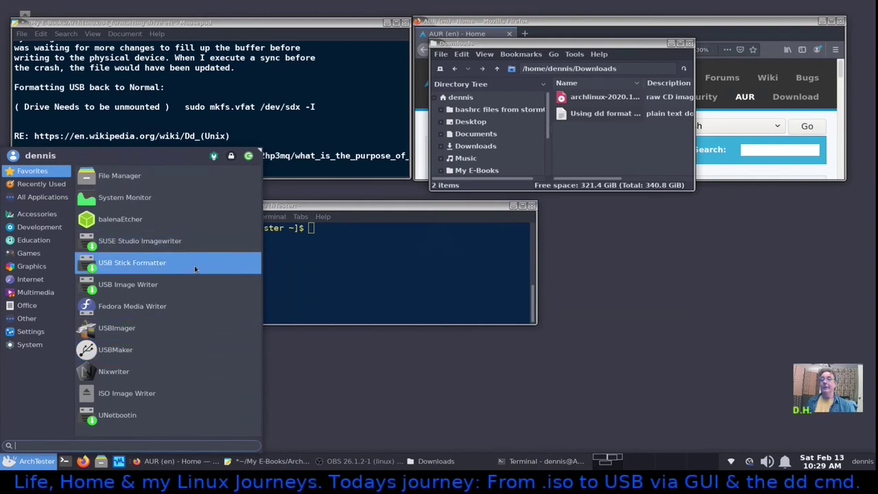
pyautogui.click(194, 264)
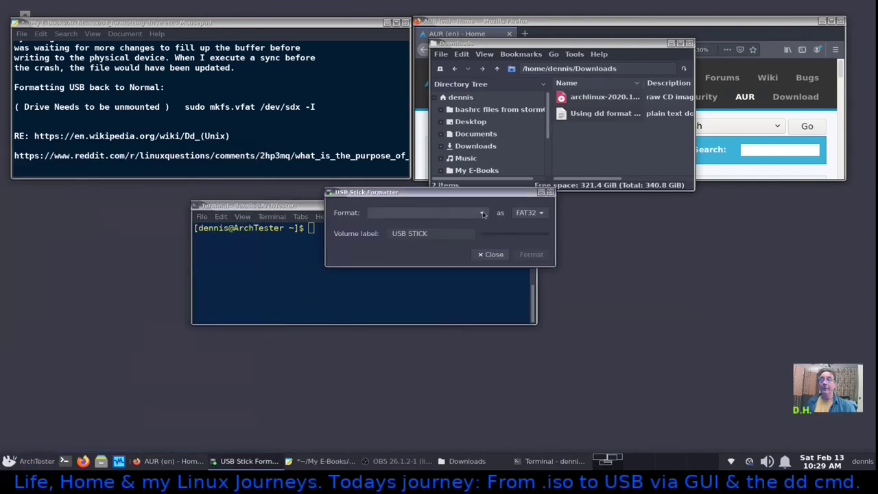
pyautogui.click(482, 215)
pyautogui.click(481, 216)
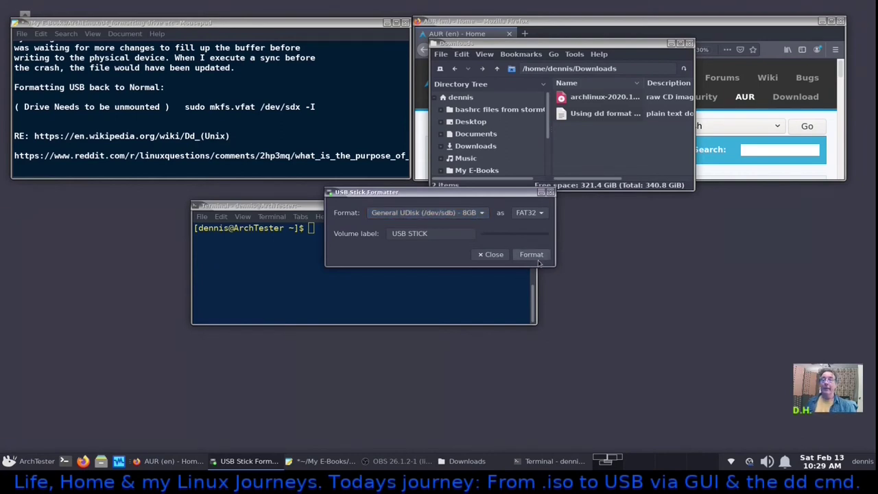
pyautogui.click(540, 214)
pyautogui.click(542, 215)
pyautogui.click(542, 214)
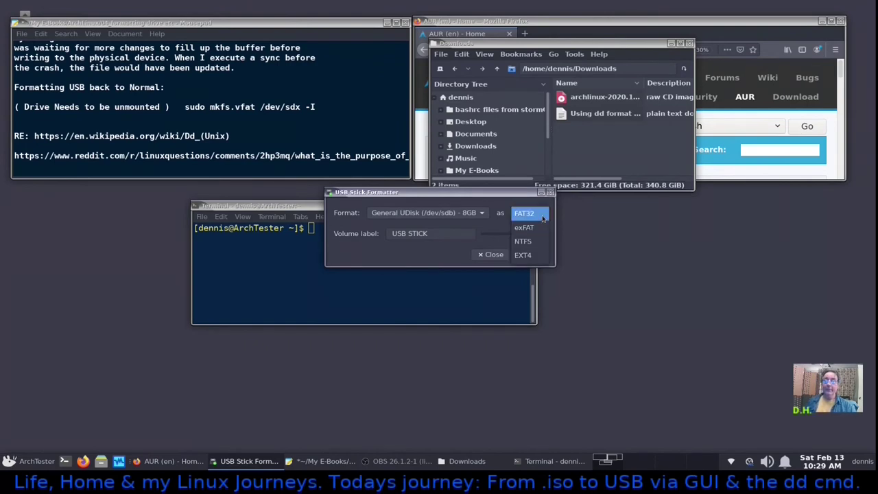
pyautogui.click(542, 217)
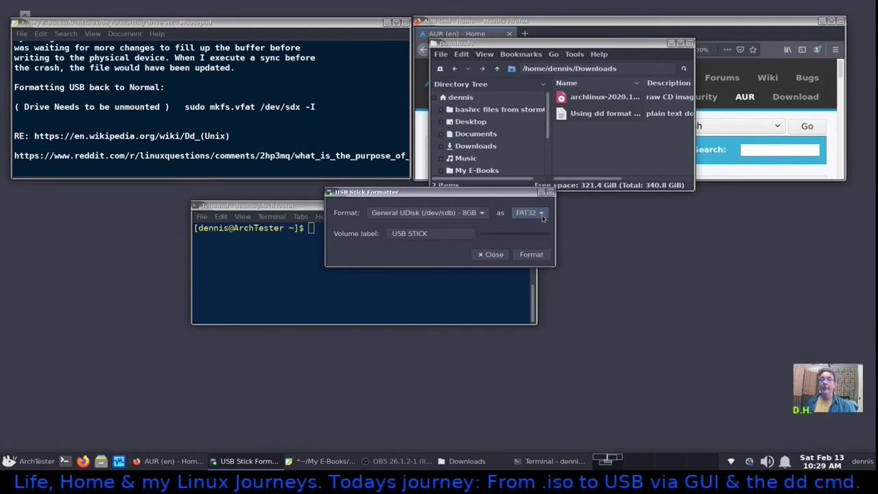
pyautogui.click(550, 192)
pyautogui.moveTo(426, 210); pyautogui.dragTo(483, 227)
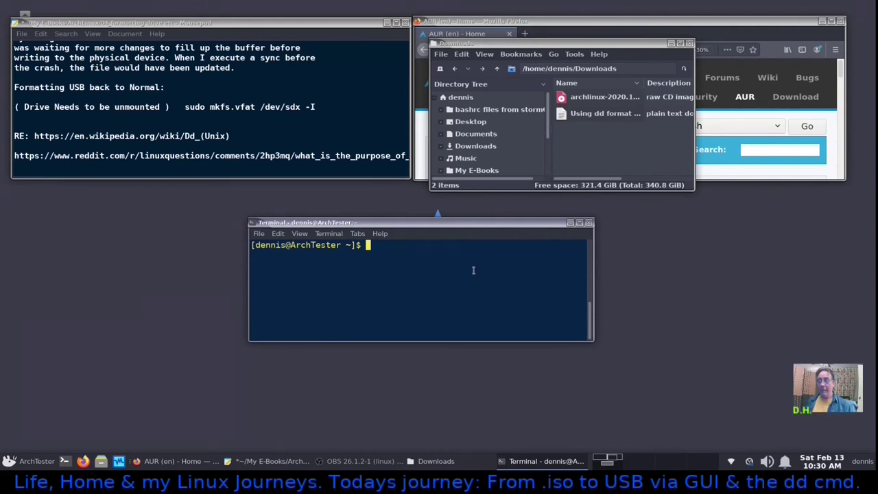
# List block devices with lsblk to locate sdb, then clear the screen.
pyautogui.write('lsblk')
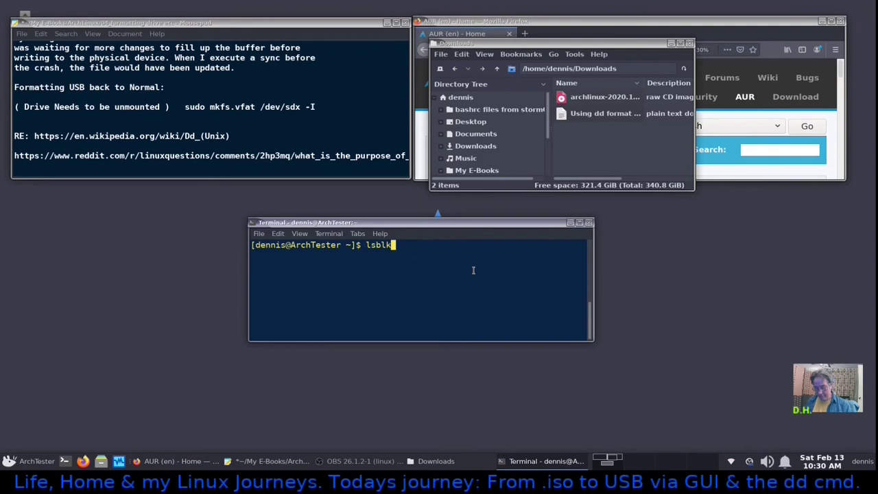
pyautogui.press('Return')
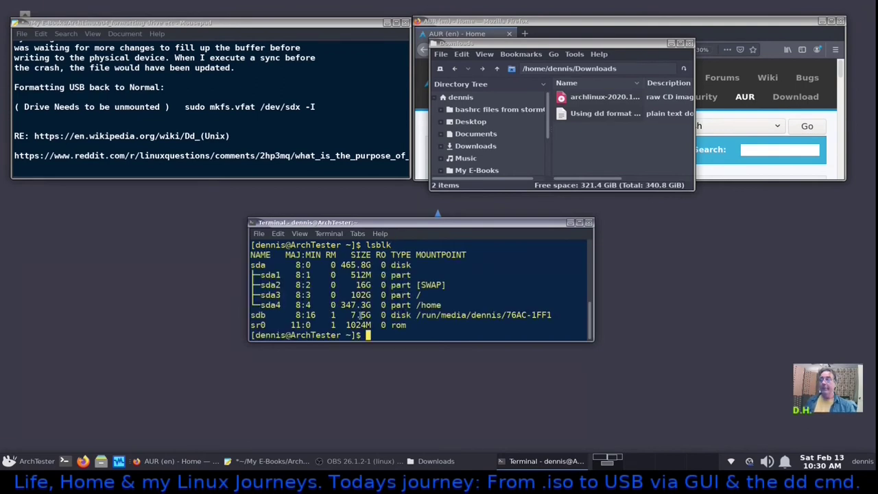
pyautogui.moveTo(251, 315); pyautogui.dragTo(266, 315)
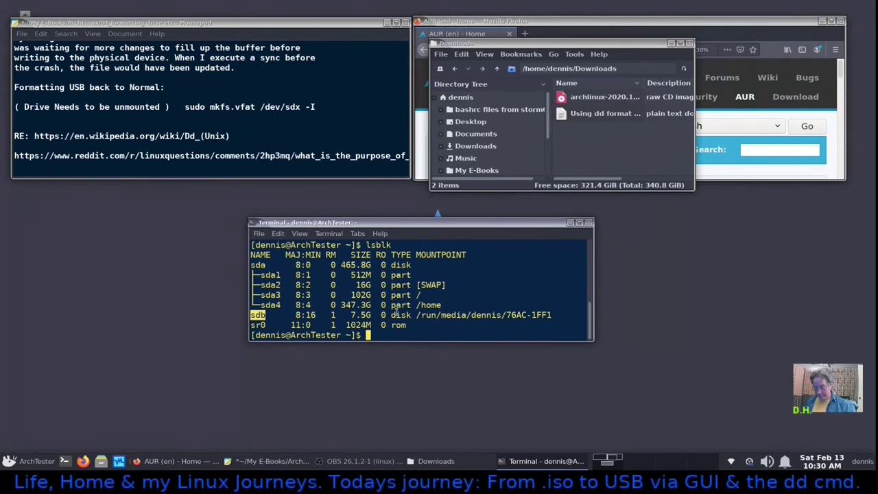
pyautogui.hotkey('ctrl', 'l')
# Unmount the stick with sudo umount /dev/sdb and confirm in lsblk that sdb has no mountpoint.
pyautogui.write('s')
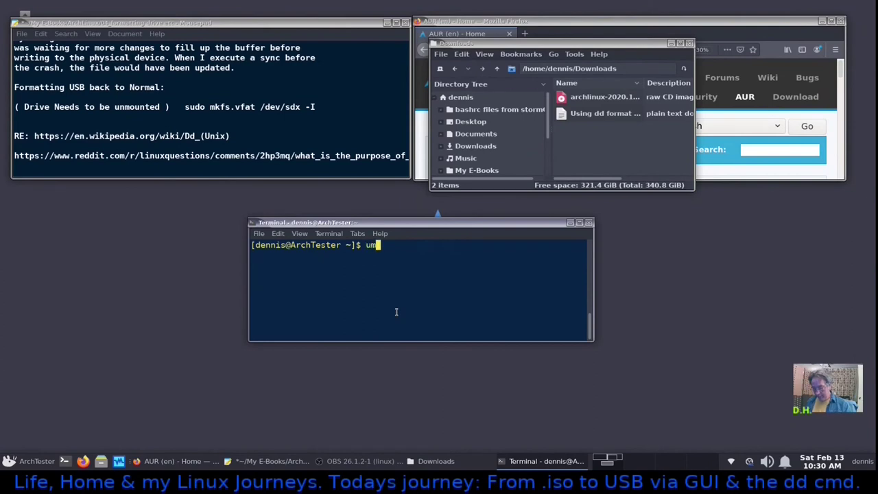
pyautogui.press('BackSpace')
pyautogui.write('su')
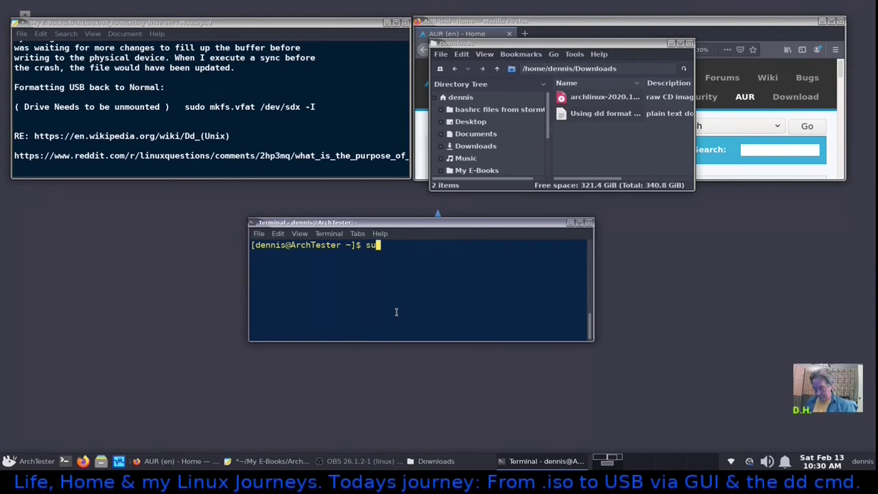
pyautogui.write('do umount /d')
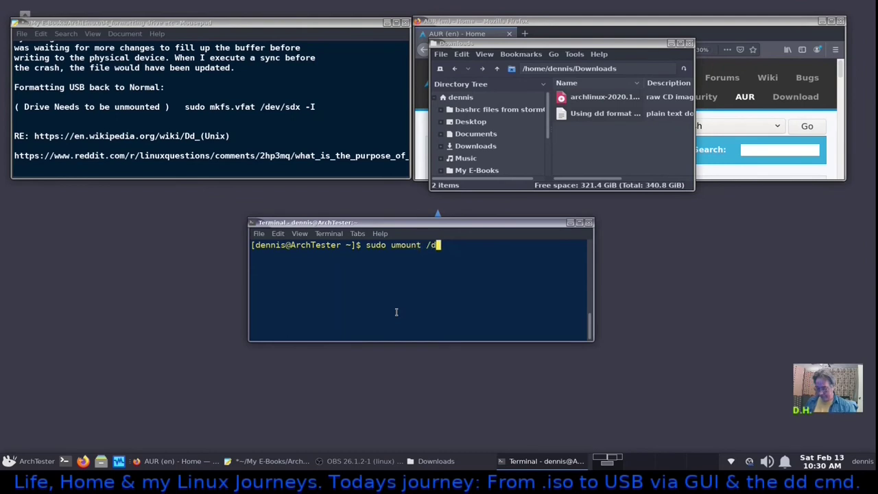
pyautogui.write('ev/sdb')
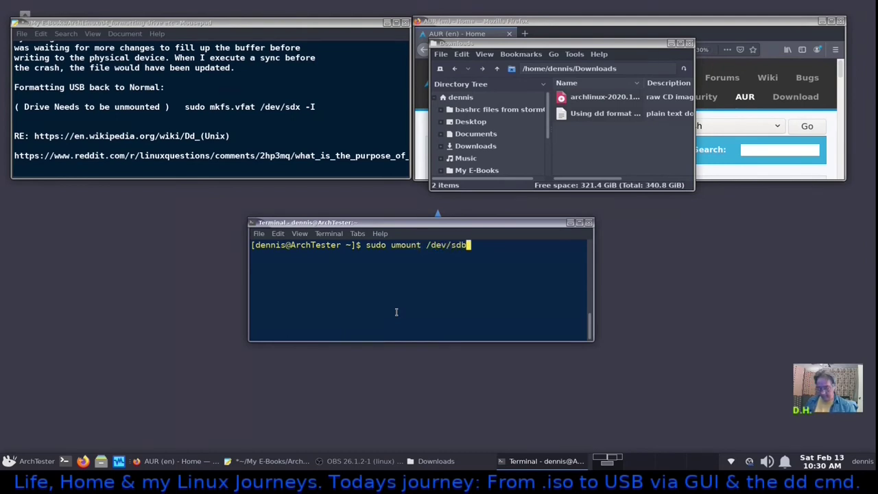
pyautogui.press('Return')
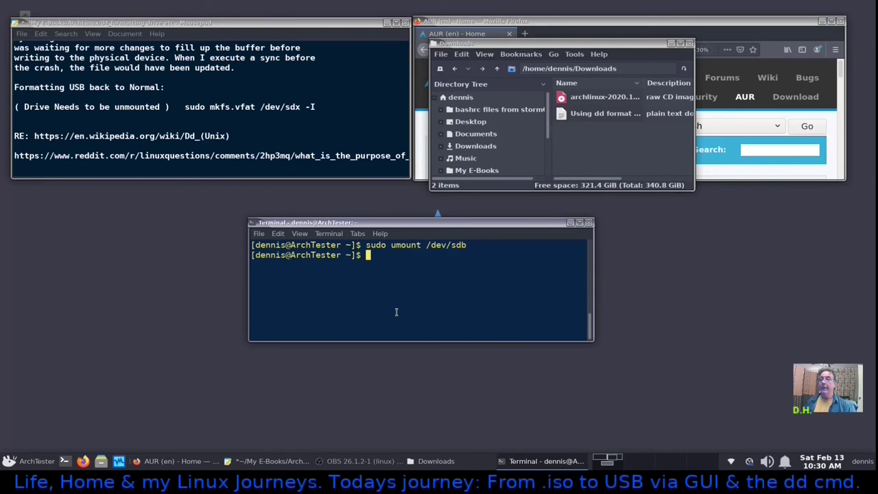
pyautogui.write('lsblk')
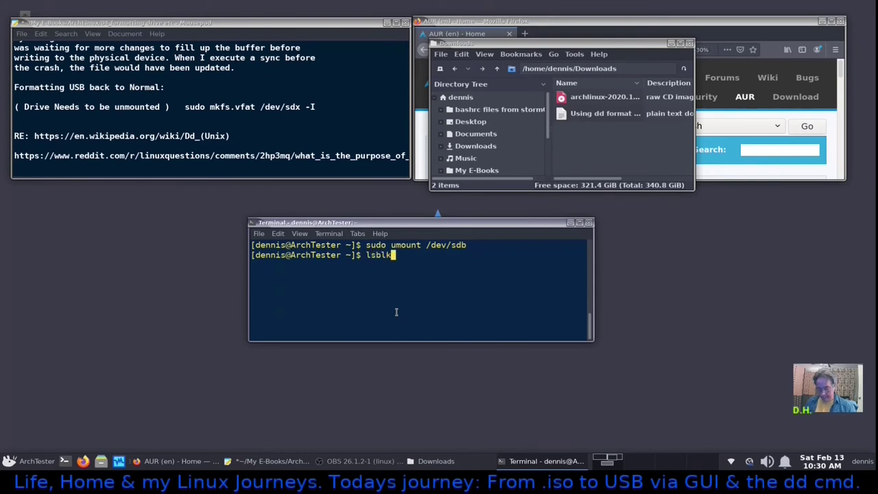
pyautogui.press('Return')
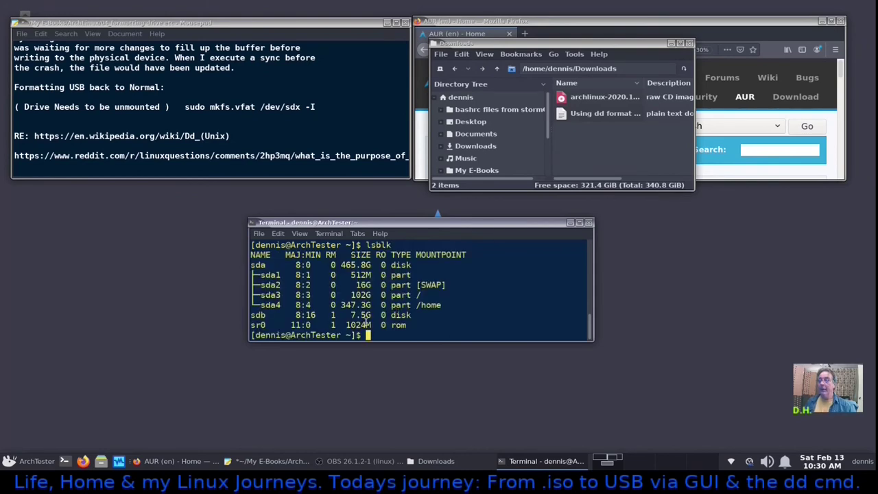
pyautogui.moveTo(412, 314); pyautogui.dragTo(439, 315)
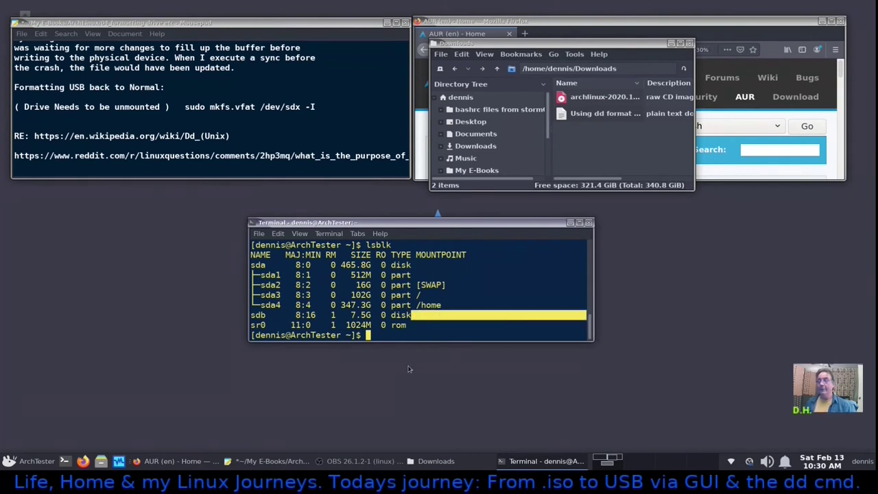
pyautogui.click(376, 335)
# Clear the screen and format the stick with sudo mkfs.fat -F32 /dev/sdb -I.
pyautogui.hotkey('ctrl', 'l')
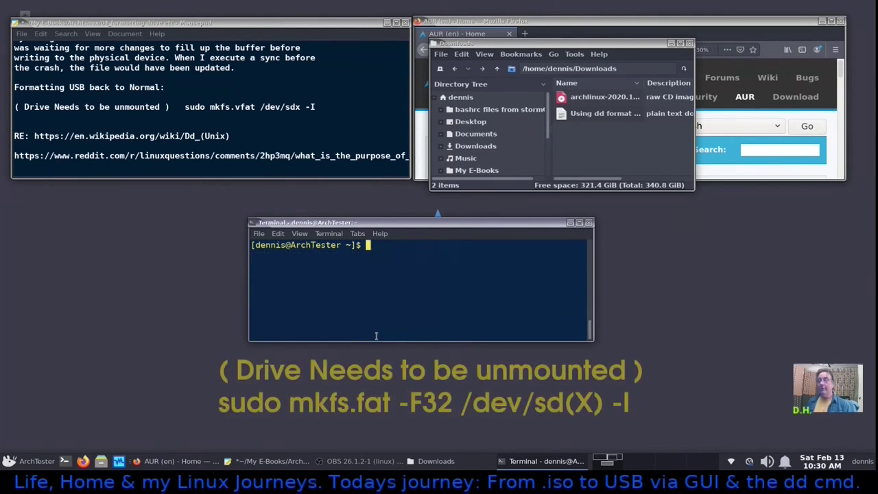
pyautogui.write('s')
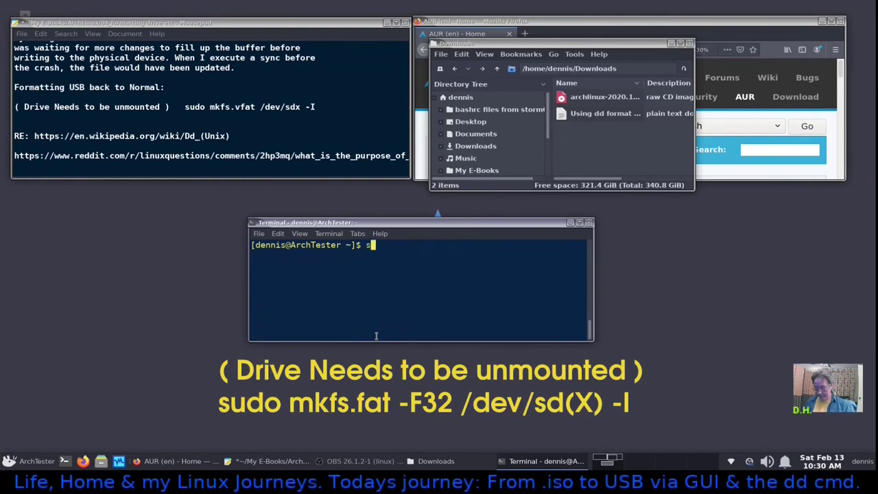
pyautogui.write('udo mkfs')
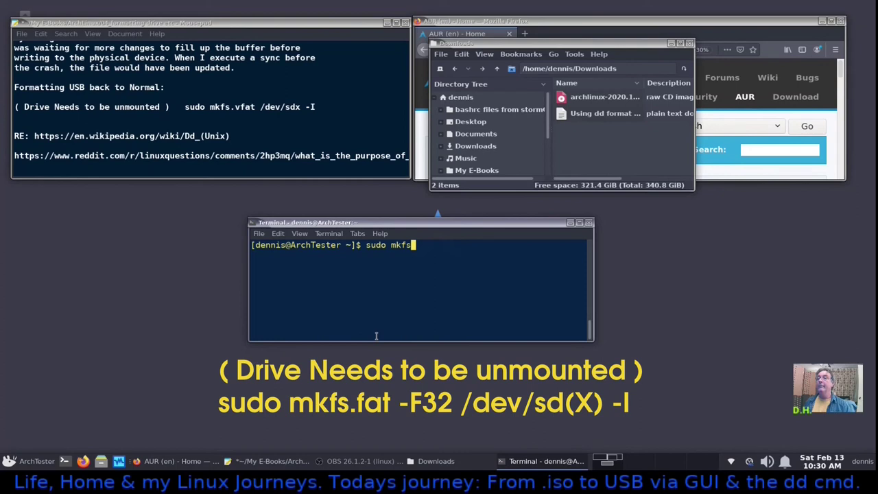
pyautogui.write('.')
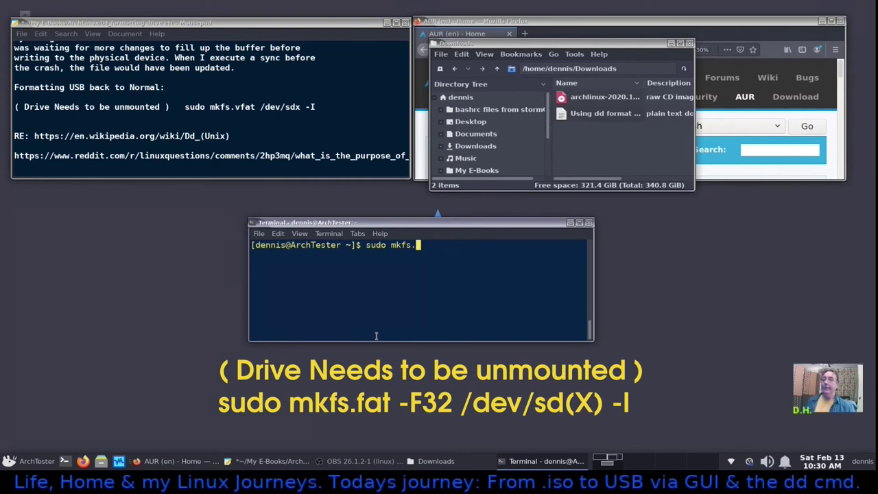
pyautogui.write('fat ')
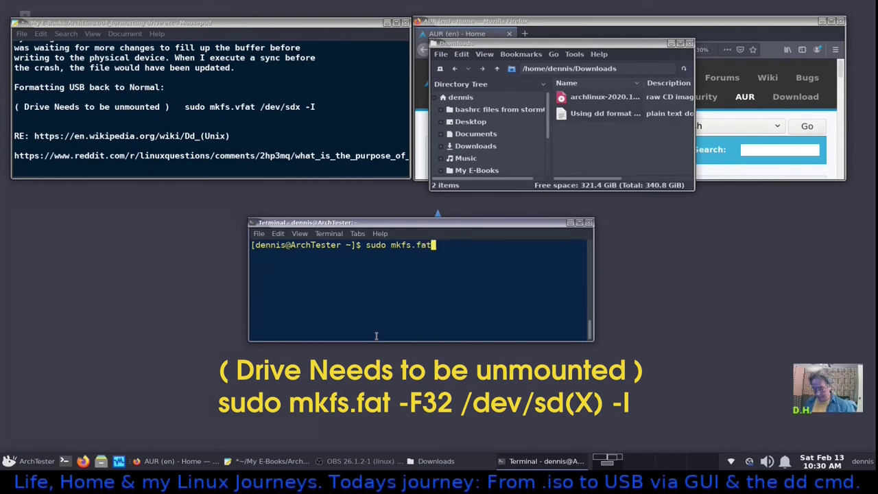
pyautogui.write('-F32')
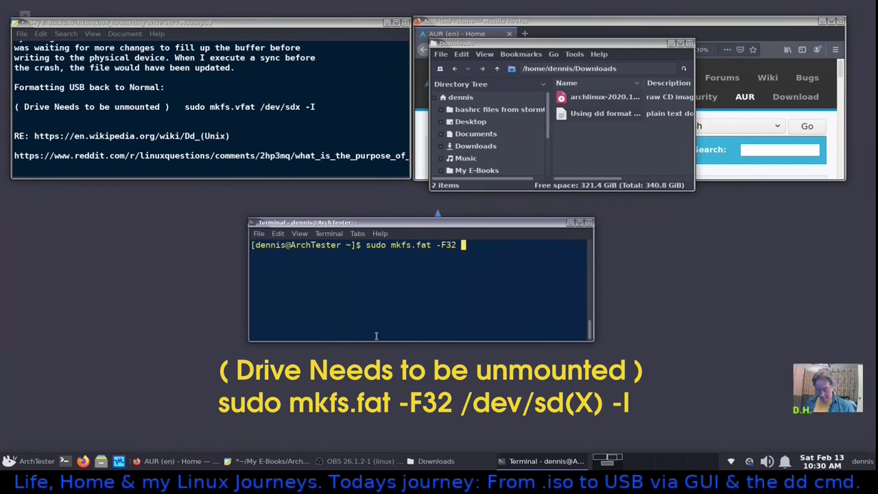
pyautogui.write(' /dev')
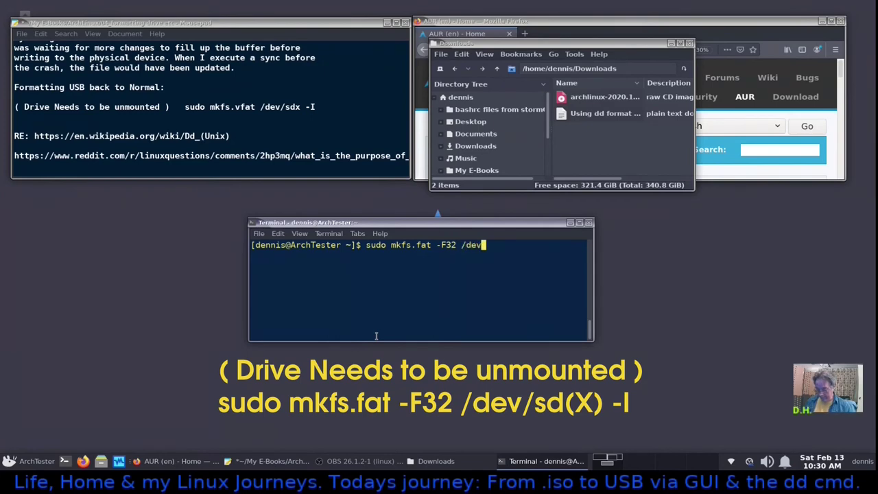
pyautogui.write('/sdb')
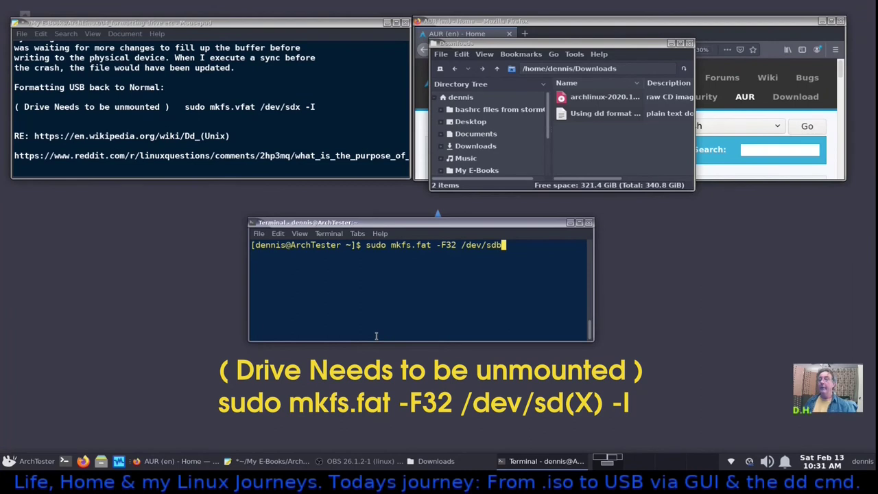
pyautogui.write(' -I')
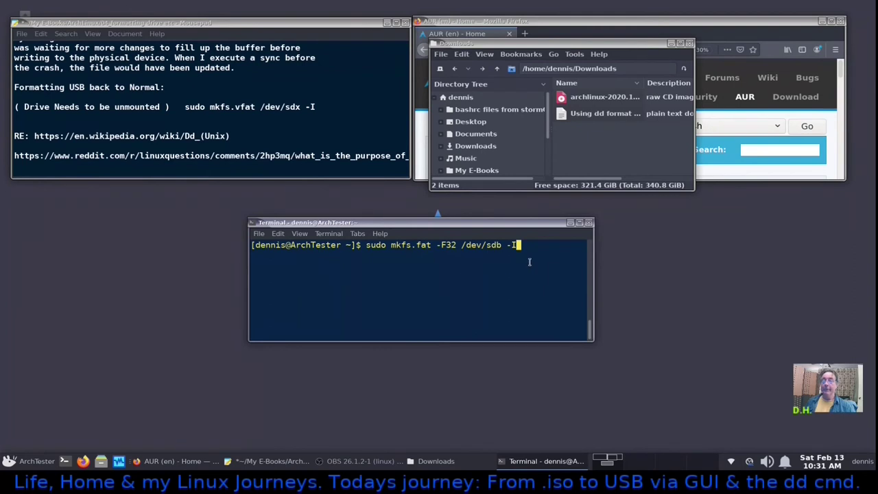
pyautogui.press('Return')
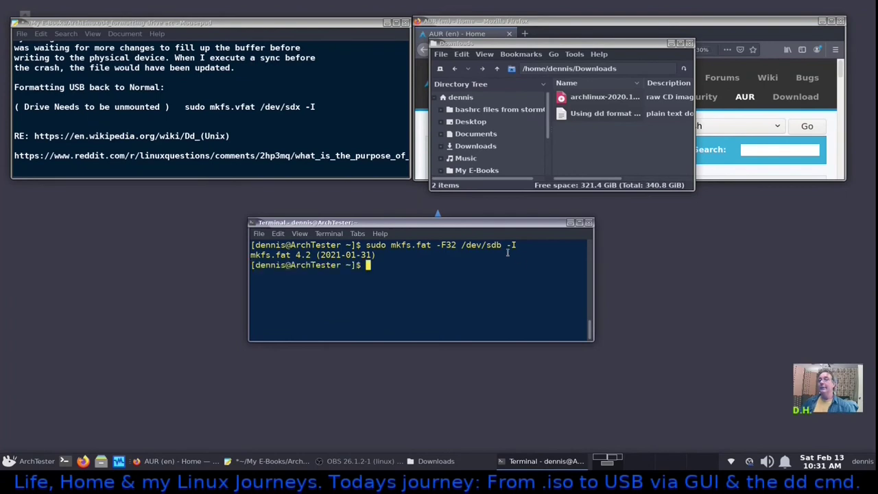
# Open the 8.1 GB volume to check its contents, then close it and the Downloads window.
pyautogui.moveTo(504, 223); pyautogui.dragTo(706, 222)
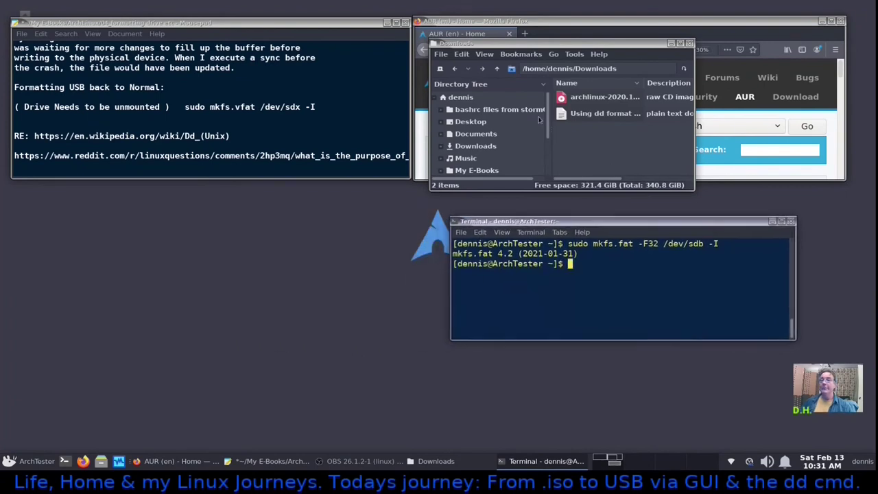
pyautogui.moveTo(359, 28); pyautogui.dragTo(367, 172)
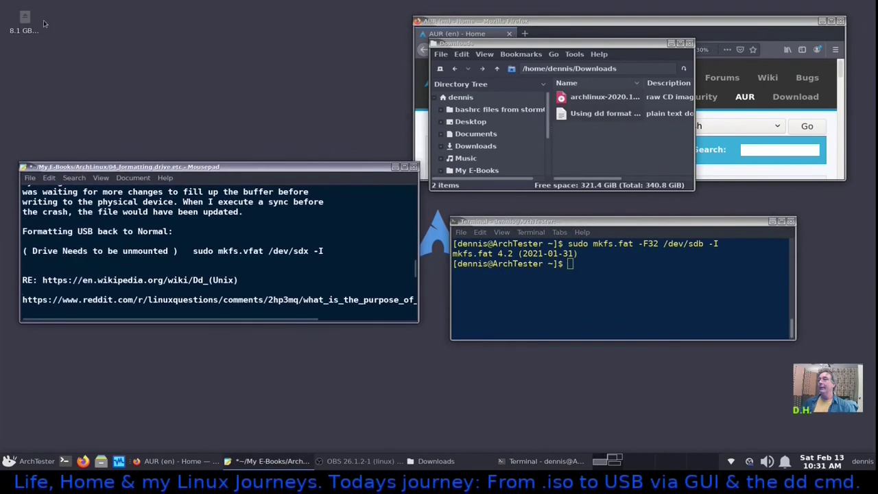
pyautogui.doubleClick(238, 67)
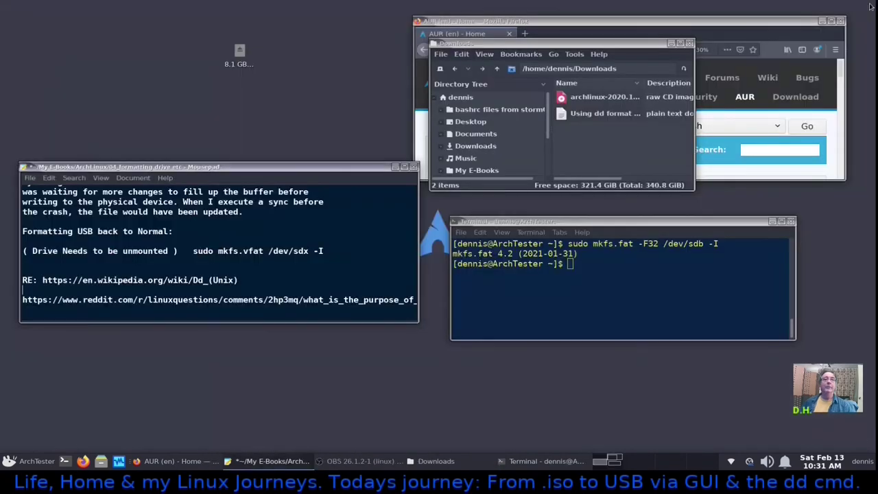
pyautogui.click(871, 5)
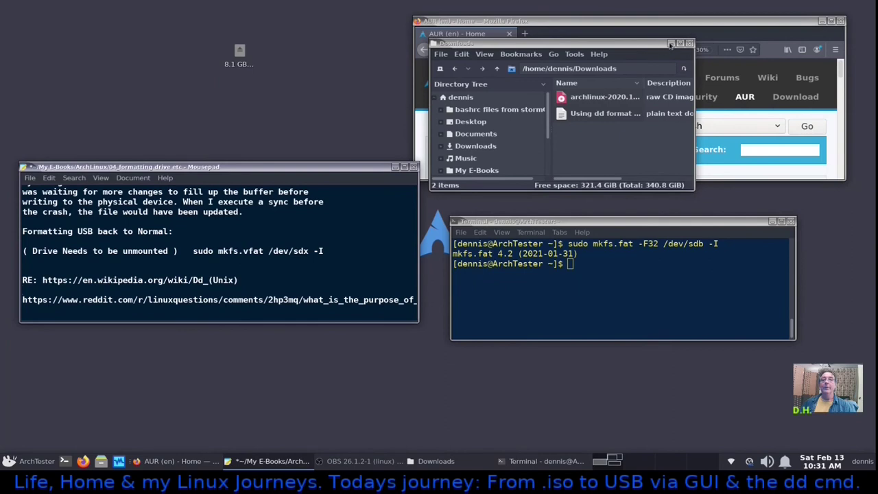
pyautogui.click(689, 44)
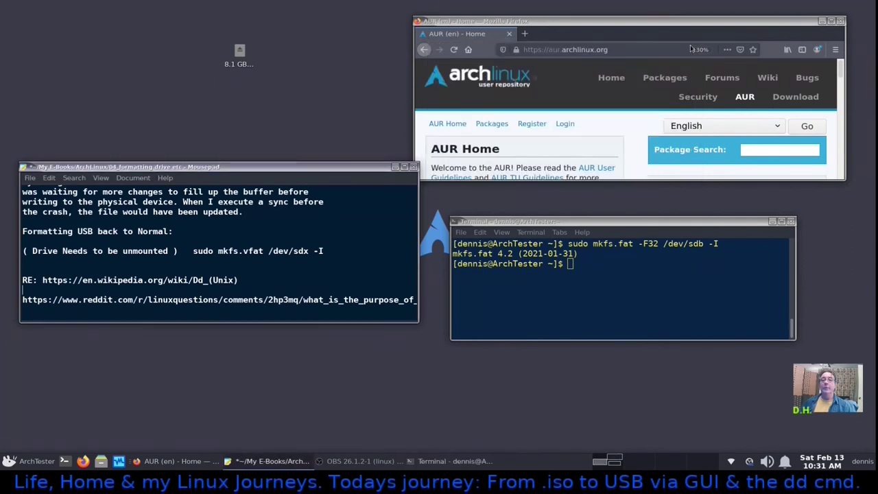
# Reopen the 8.1 GB volume to confirm it is empty with 7.5 GiB free, then rearrange the notes and terminal windows.
pyautogui.doubleClick(239, 54)
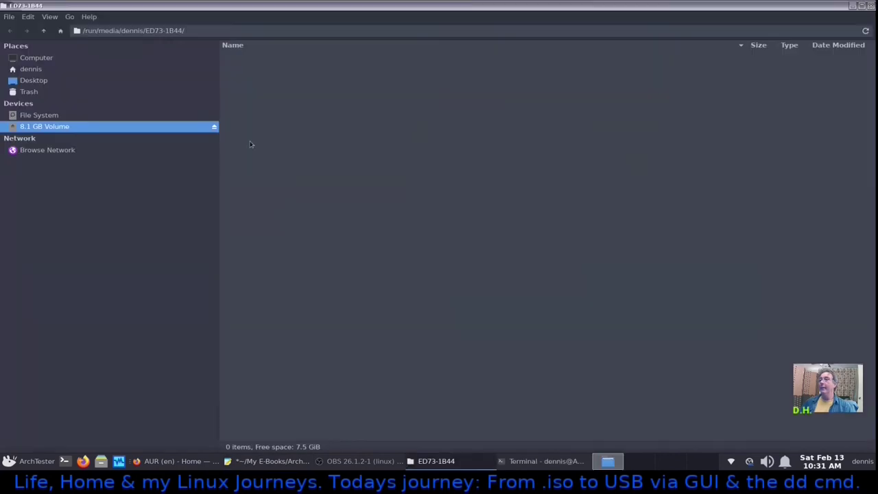
pyautogui.click(872, 6)
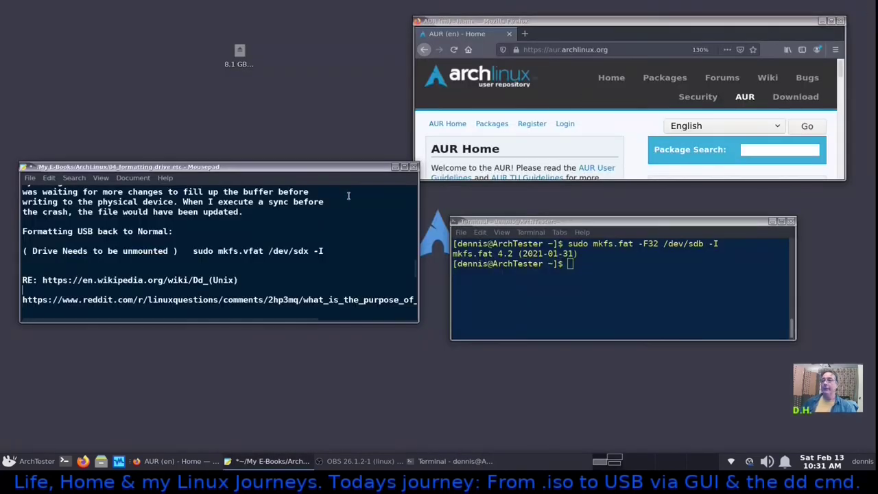
pyautogui.moveTo(346, 156); pyautogui.dragTo(339, 34)
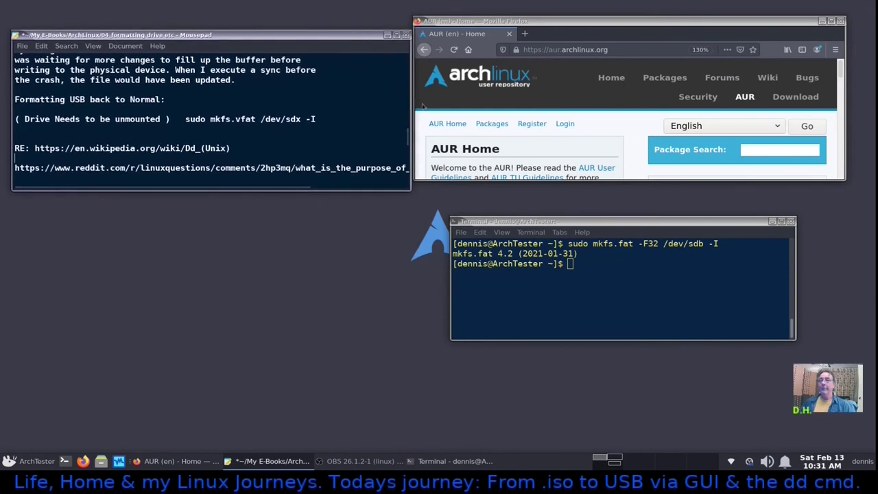
pyautogui.moveTo(660, 223); pyautogui.dragTo(435, 260)
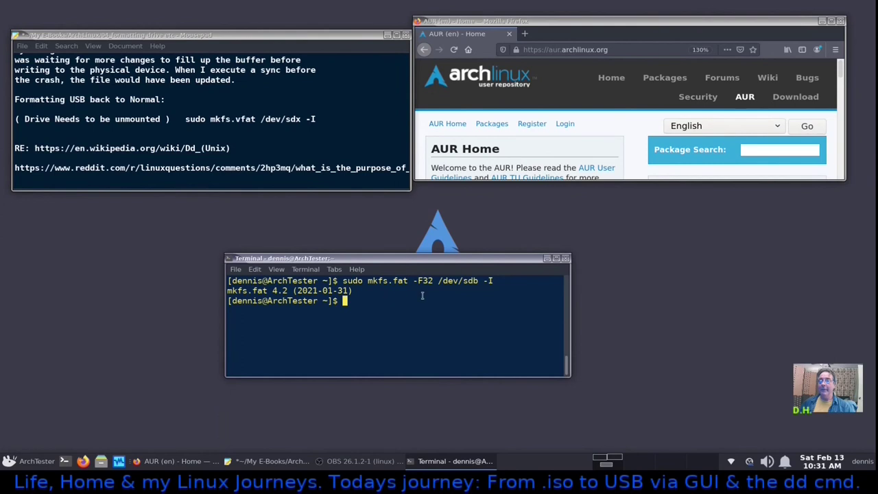
pyautogui.click(20, 461)
pyautogui.click(148, 264)
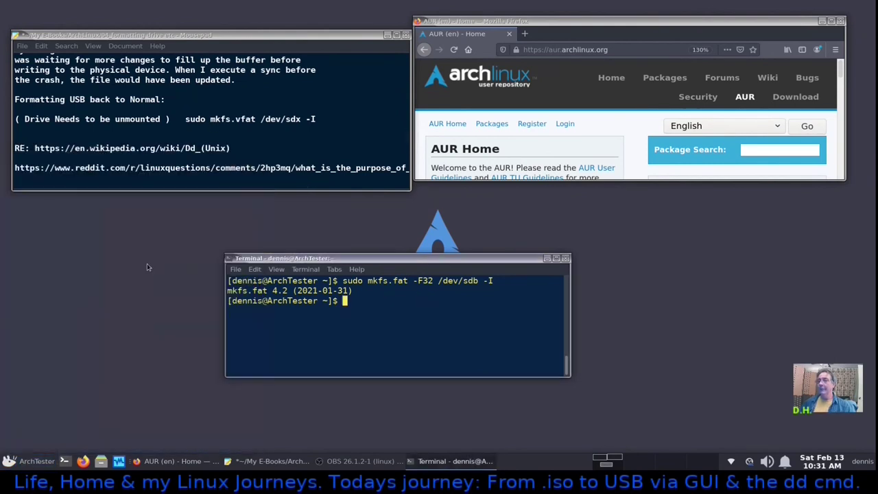
pyautogui.click(542, 214)
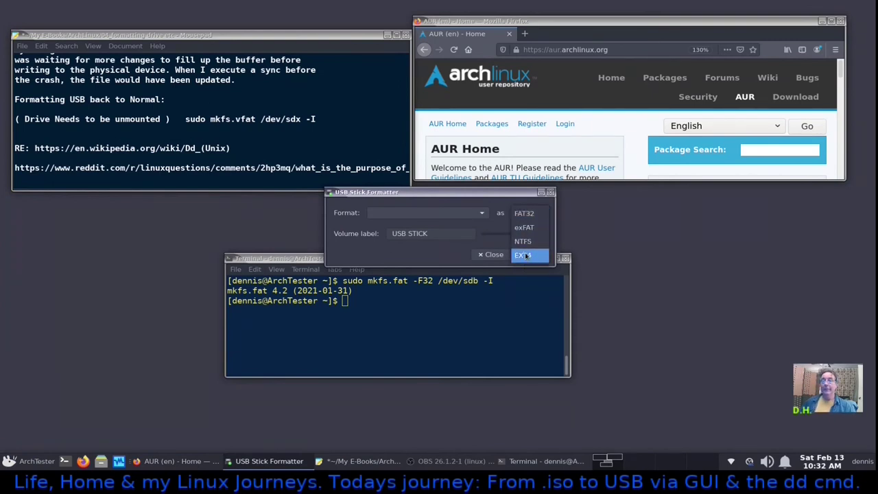
pyautogui.click(589, 212)
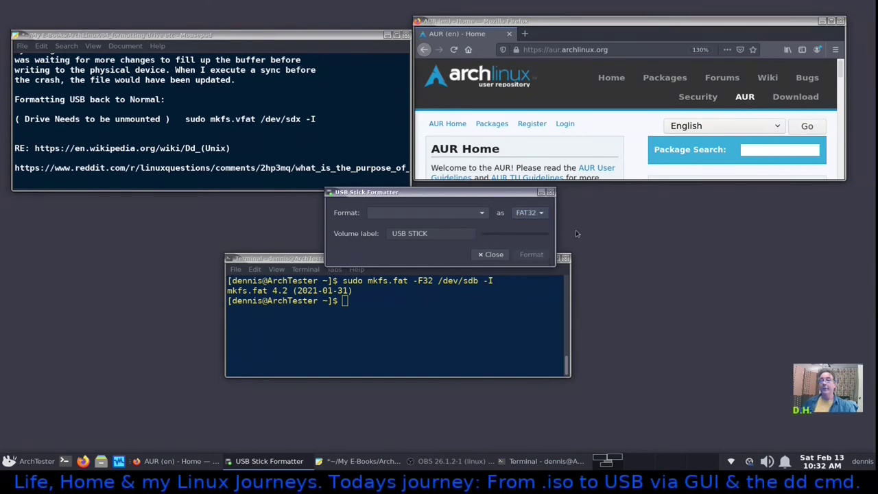
pyautogui.click(494, 255)
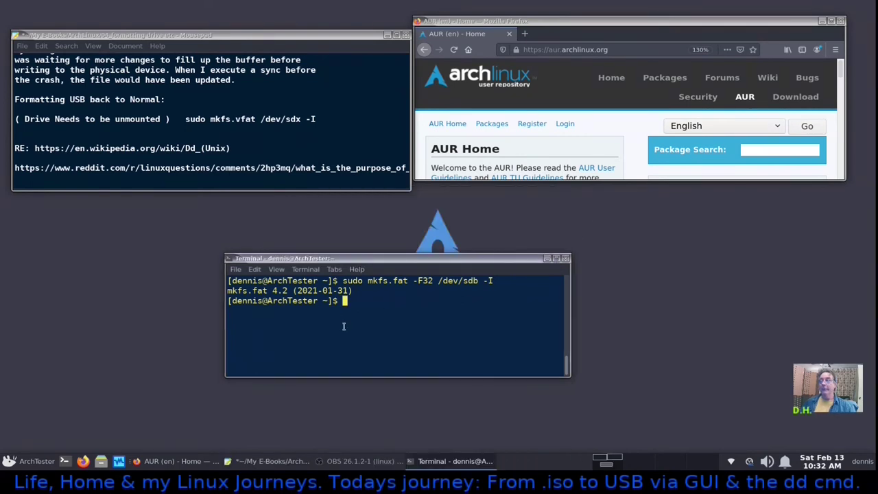
# Unmount the stick with sudo umount /dev/sdb.
pyautogui.write('lsblk')
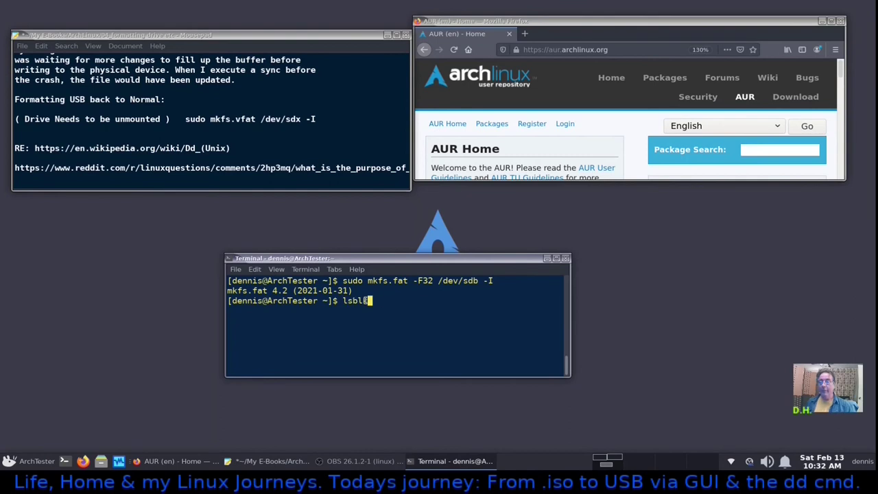
pyautogui.press('Up')
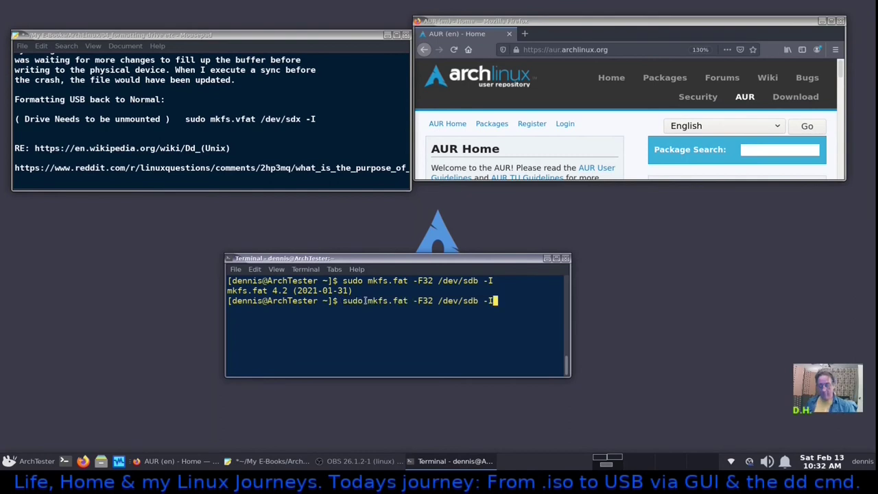
pyautogui.press('BackSpace')
pyautogui.press('BackSpace')
pyautogui.press('BackSpace')
pyautogui.press('BackSpace')
pyautogui.press('BackSpace')
pyautogui.press('BackSpace')
pyautogui.press('BackSpace')
pyautogui.press('BackSpace')
pyautogui.press('BackSpace')
pyautogui.press('BackSpace')
pyautogui.press('BackSpace')
pyautogui.press('BackSpace')
pyautogui.press('BackSpace')
pyautogui.press('BackSpace')
pyautogui.press('BackSpace')
pyautogui.press('BackSpace')
pyautogui.press('BackSpace')
pyautogui.press('BackSpace')
pyautogui.press('BackSpace')
pyautogui.press('BackSpace')
pyautogui.write('umount /dev/sdb')
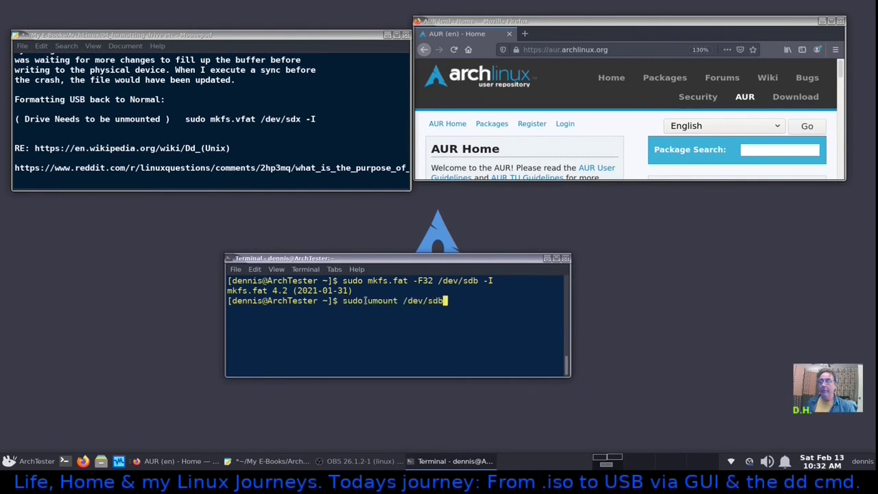
pyautogui.press('Return')
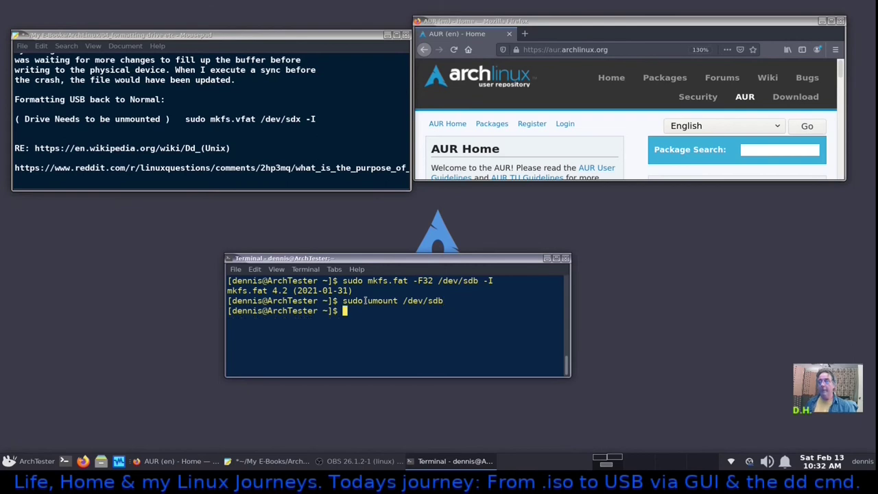
pyautogui.moveTo(429, 260); pyautogui.dragTo(440, 259)
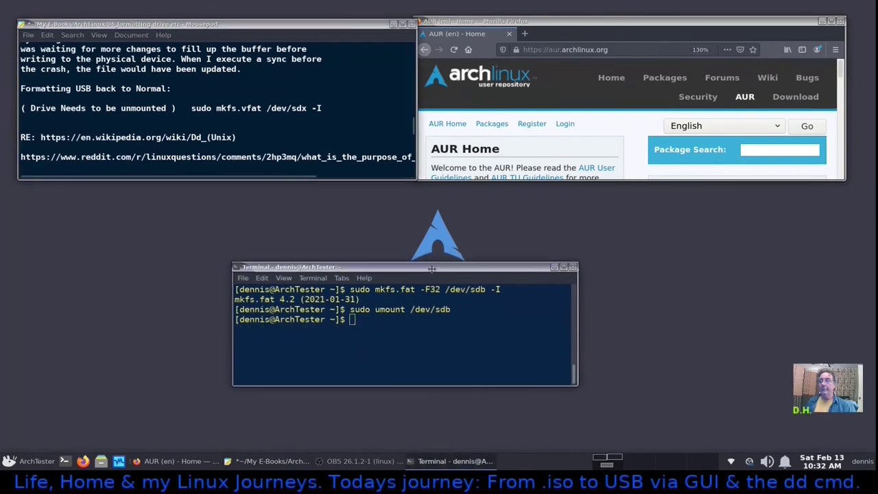
# Confirm sdb is a 7.5G disk in lsblk, then format it as ext4 with sudo mkfs.ext4 /dev/sdb.
pyautogui.write('lsblk')
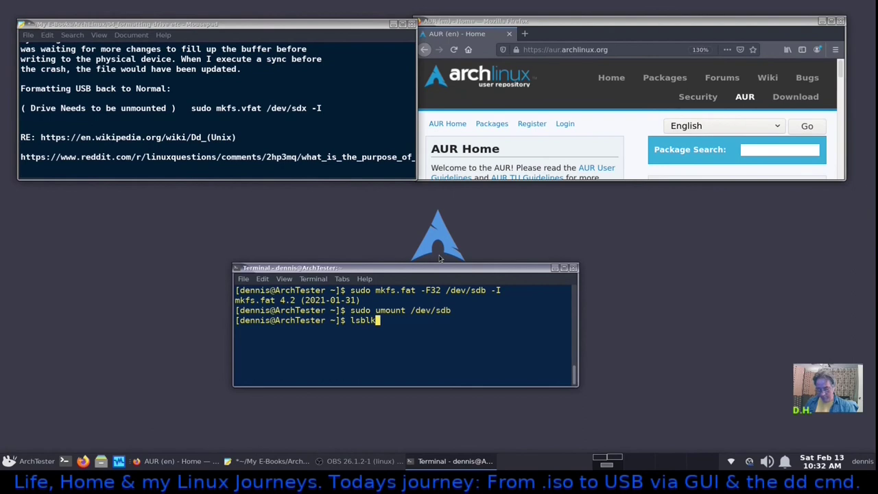
pyautogui.press('Return')
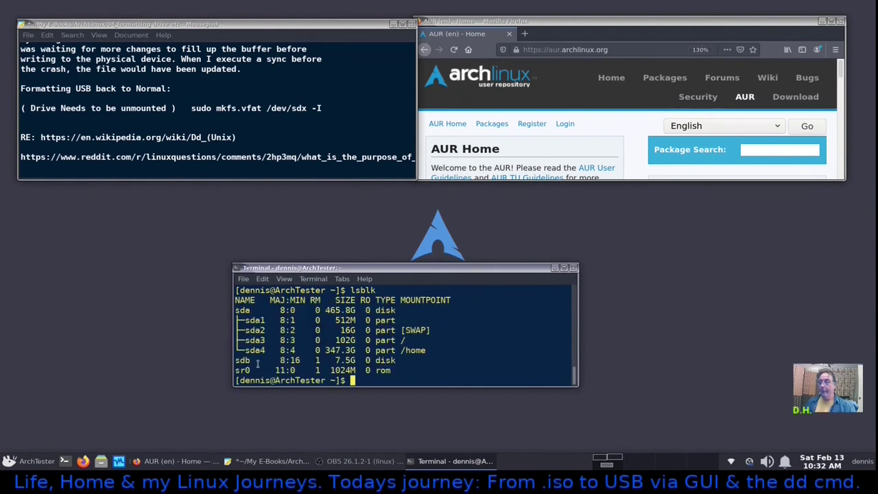
pyautogui.hotkey('ctrl', 'l')
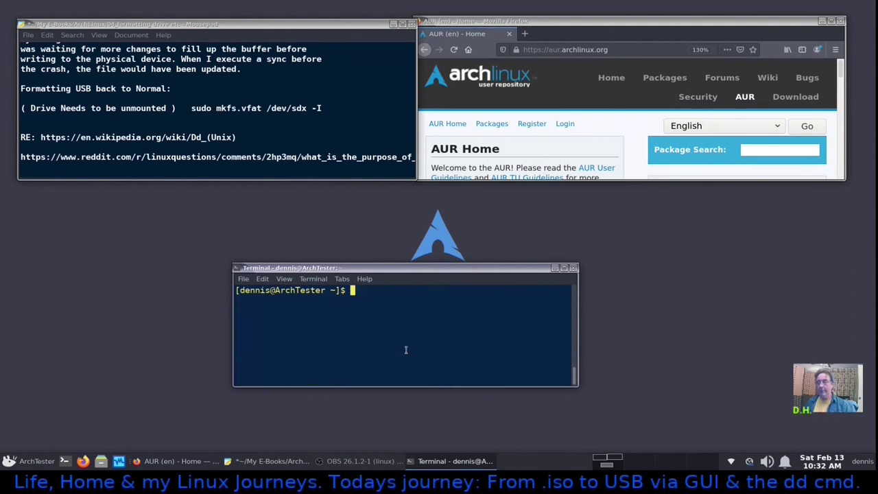
pyautogui.write('sud')
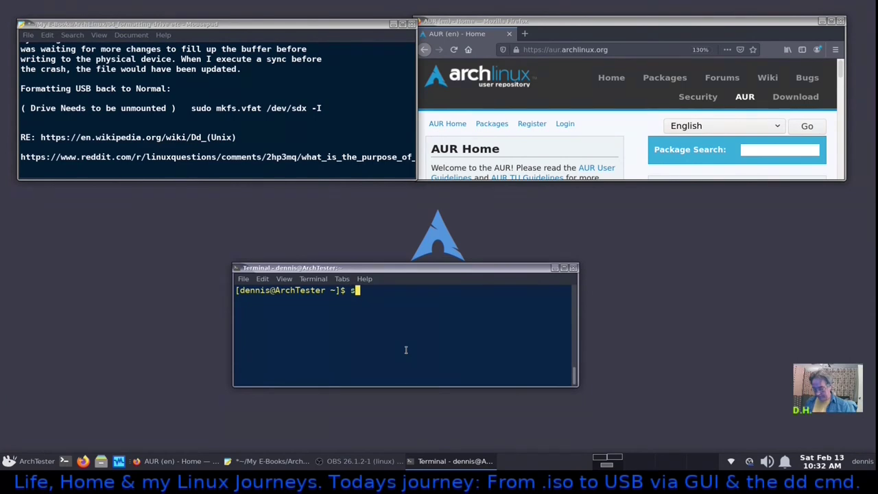
pyautogui.write('o mkfs.')
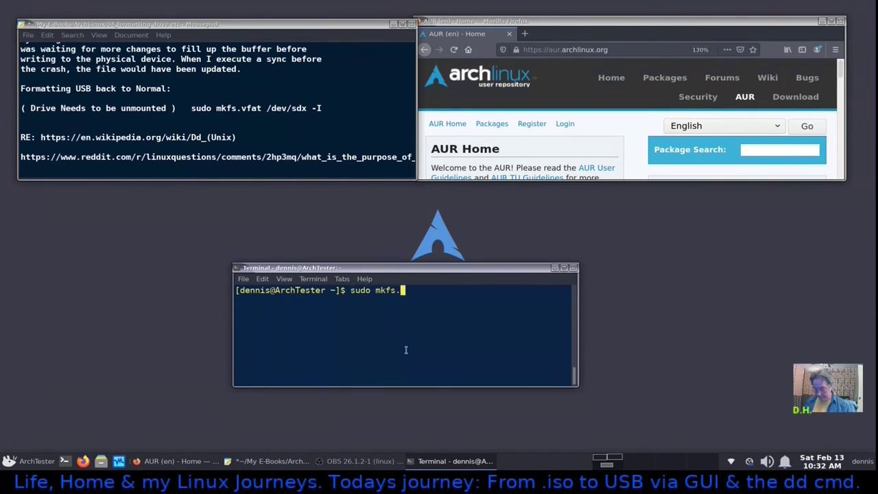
pyautogui.write('ext4')
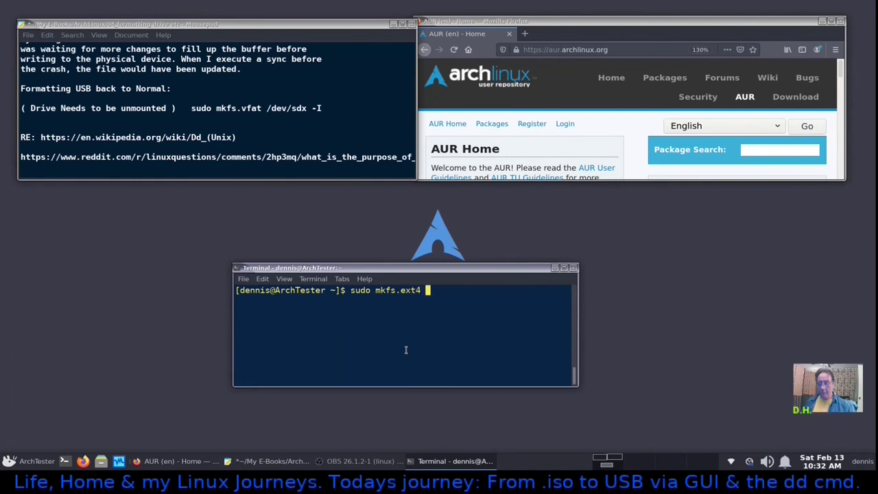
pyautogui.write(' /dev/sd')
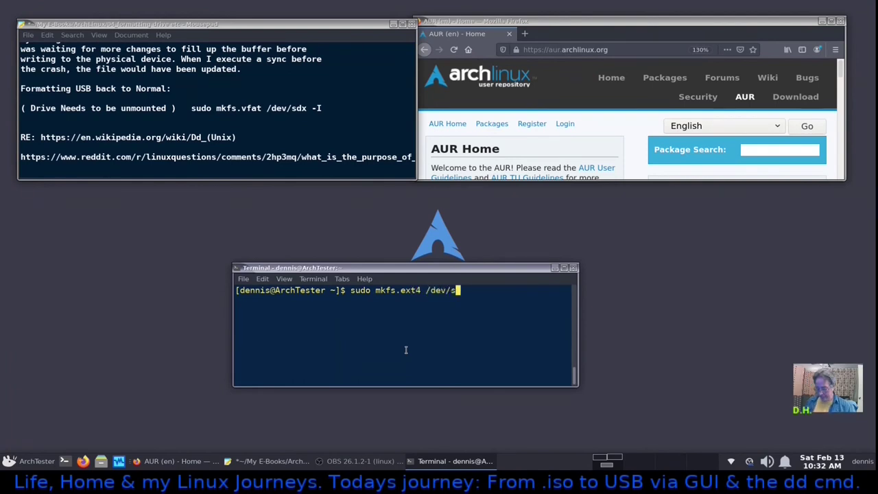
pyautogui.write('b')
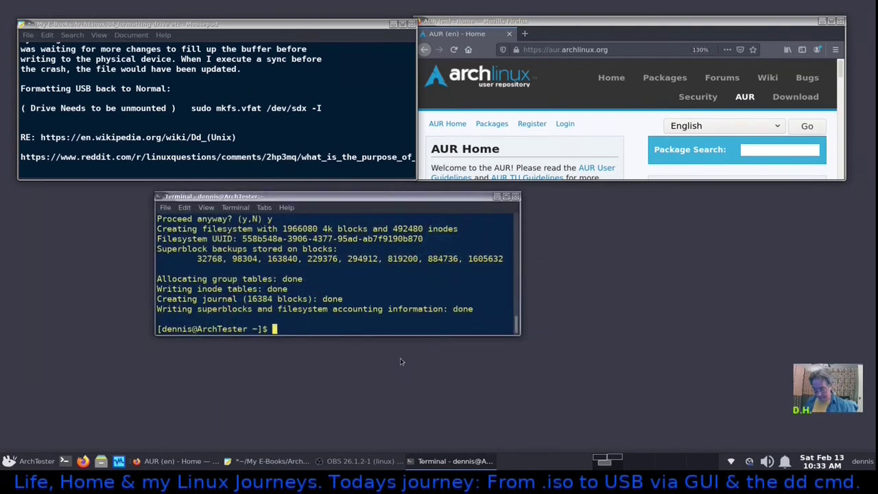
pyautogui.write('df -')
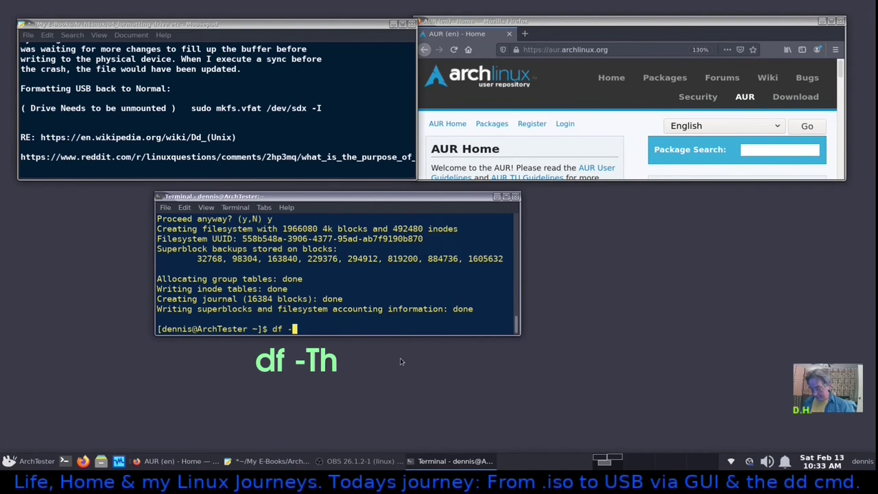
pyautogui.write('Th')
# Run df -Th and lsblk to list mounted filesystems and the unmounted 7.5G sdb disk.
pyautogui.press('Return')
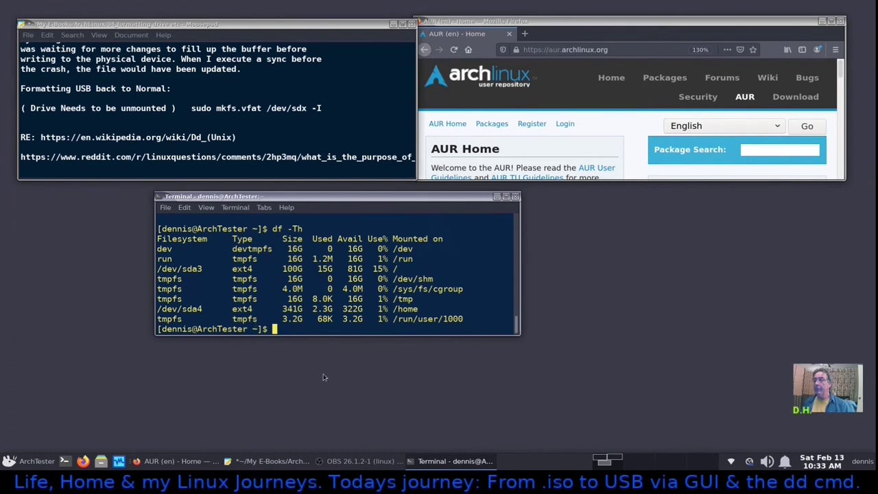
pyautogui.write('lsblk')
pyautogui.press('Return')
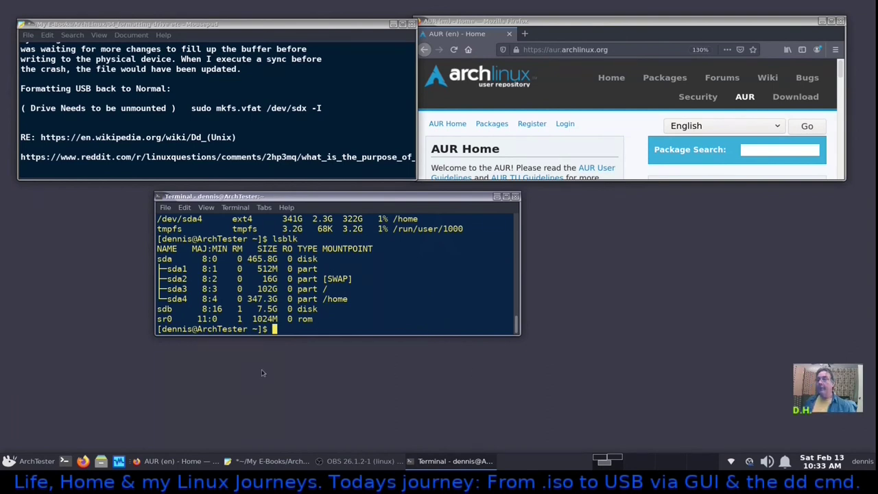
pyautogui.click(9, 461)
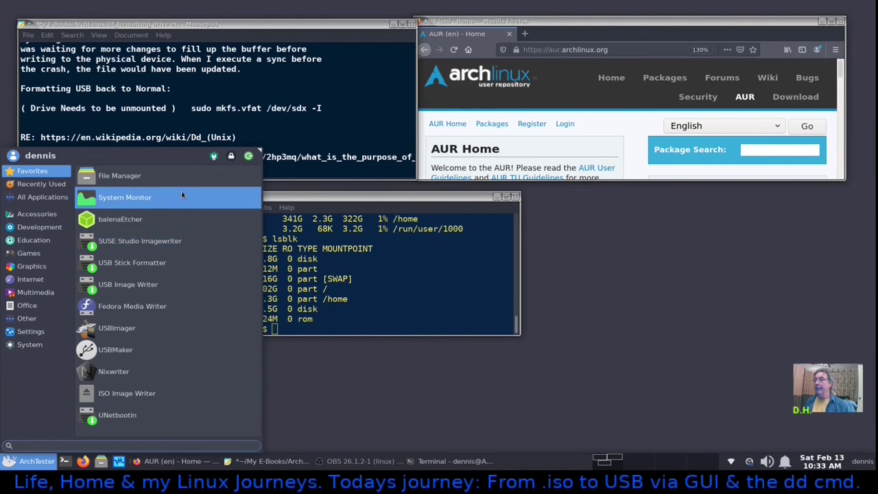
# Mount the 8.1 GB drive's Ext4 volume from the Disks utility, then close Disks.
pyautogui.write('disk')
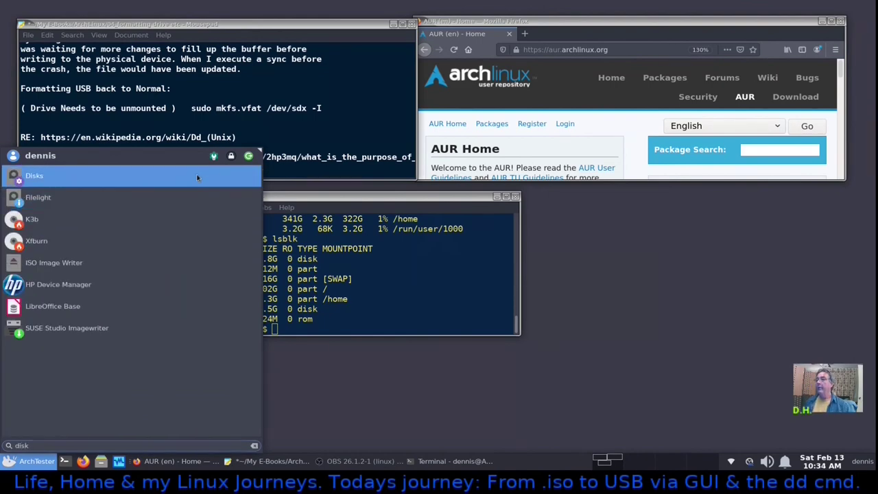
pyautogui.click(198, 175)
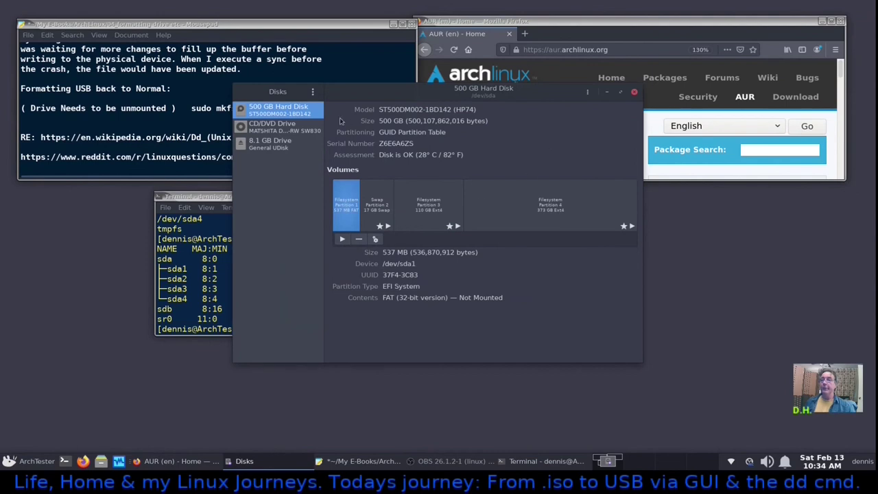
pyautogui.click(276, 146)
pyautogui.click(347, 219)
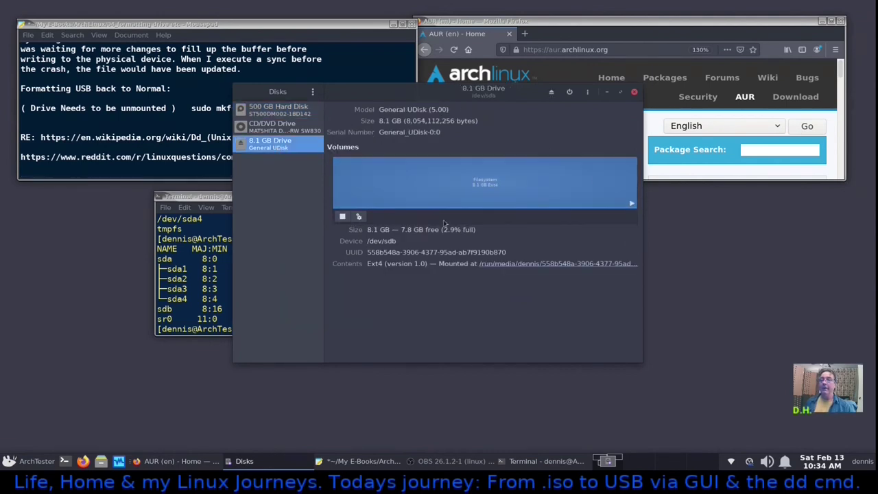
pyautogui.click(634, 91)
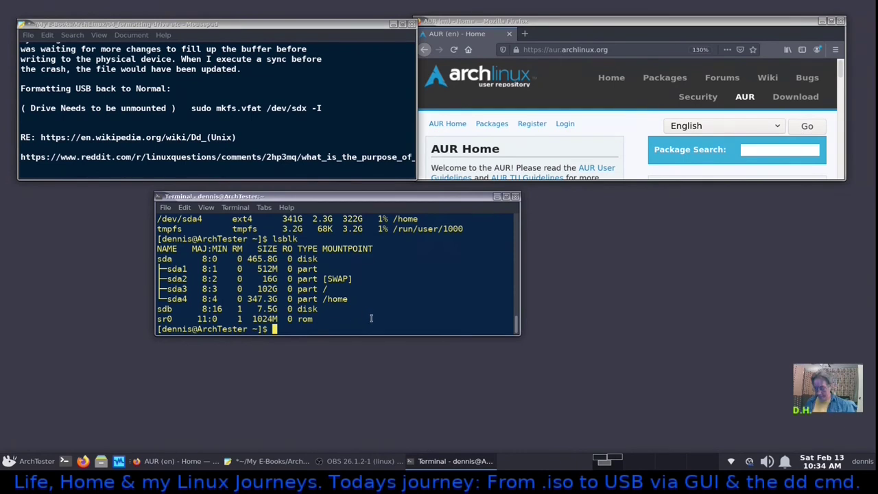
# List block devices and confirm sdb's filesystem type is ext4.
pyautogui.hotkey('ctrl', 'l')
pyautogui.write('lsbl')
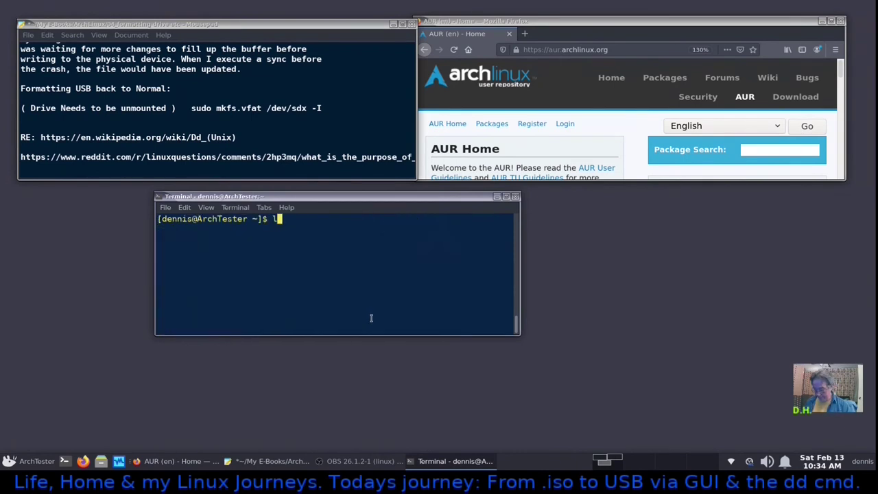
pyautogui.write('k')
pyautogui.press('Return')
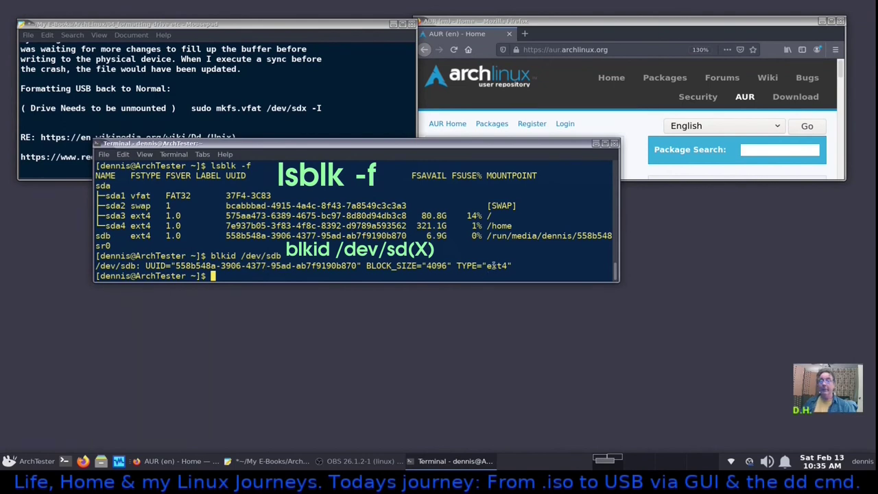
pyautogui.moveTo(488, 265); pyautogui.dragTo(512, 266)
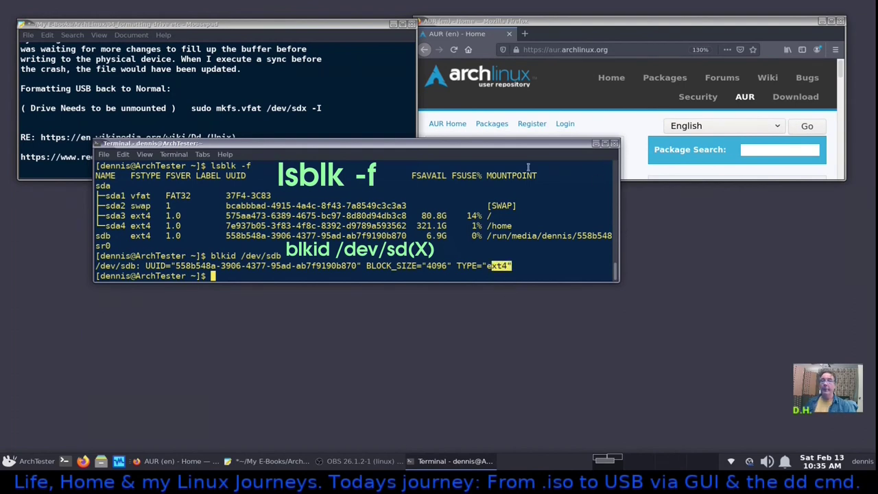
pyautogui.click(190, 108)
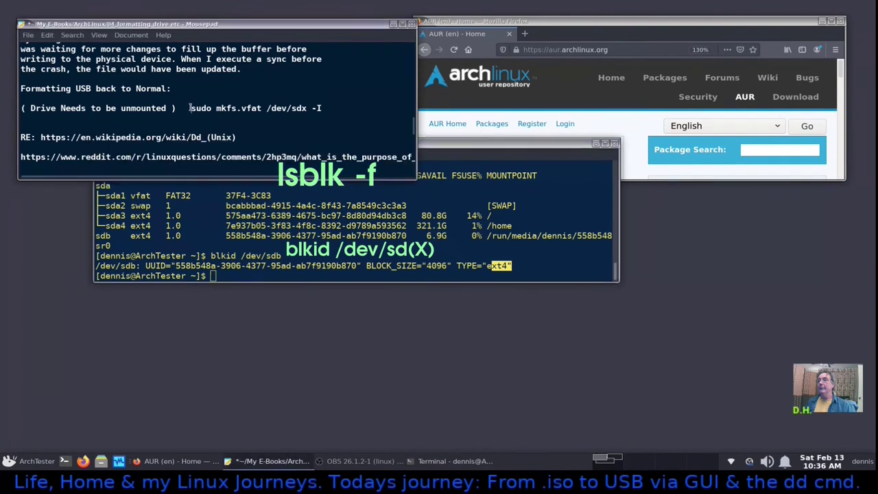
pyautogui.click(244, 275)
# Unmount /dev/sdb again, confirm via lsblk it has no mountpoint, and select the notes' mkfs.vfat line.
pyautogui.press('Up')
pyautogui.press('Up')
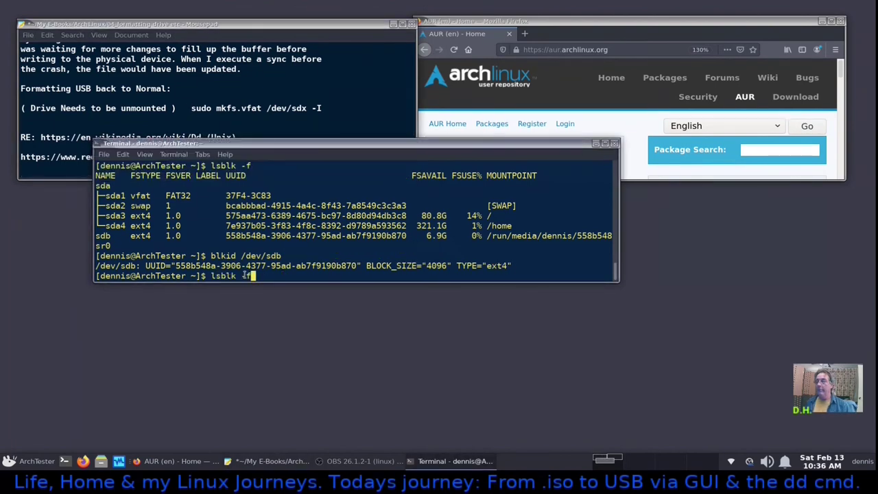
pyautogui.press('Up')
pyautogui.press('Up')
pyautogui.press('Up')
pyautogui.press('Up')
pyautogui.write('-I')
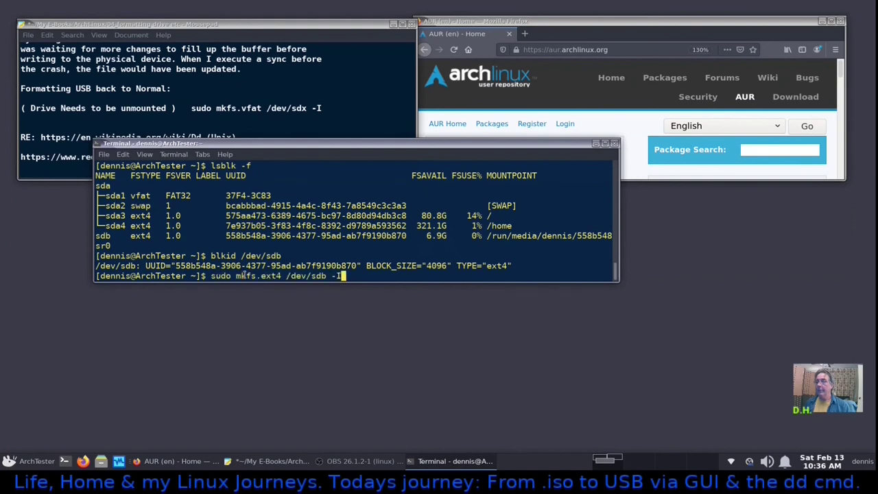
pyautogui.press('Up')
pyautogui.press('Up')
pyautogui.press('Up')
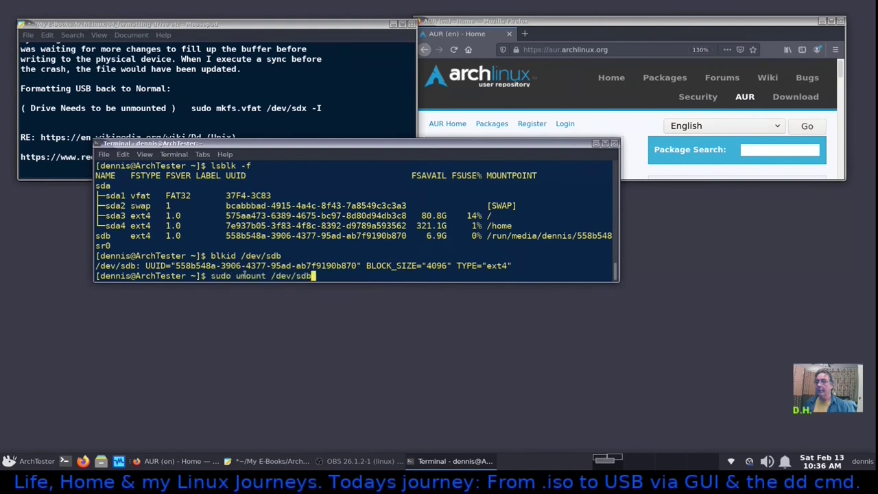
pyautogui.press('Return')
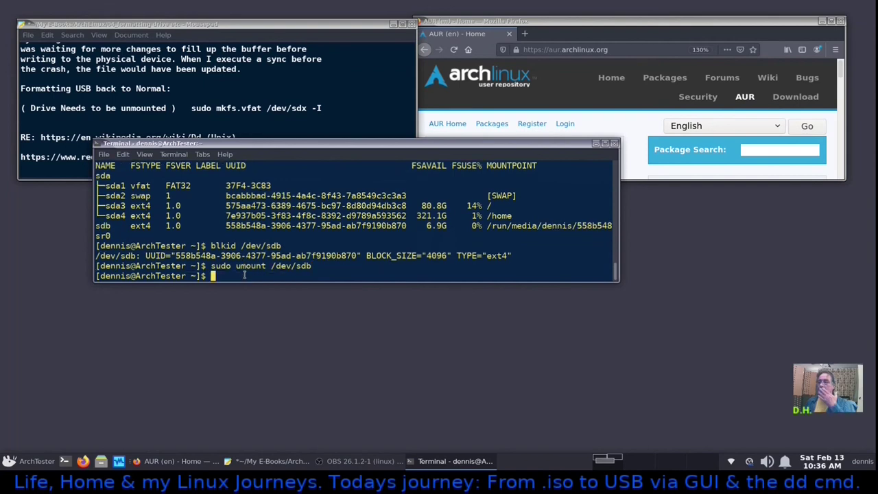
pyautogui.write('lsblk')
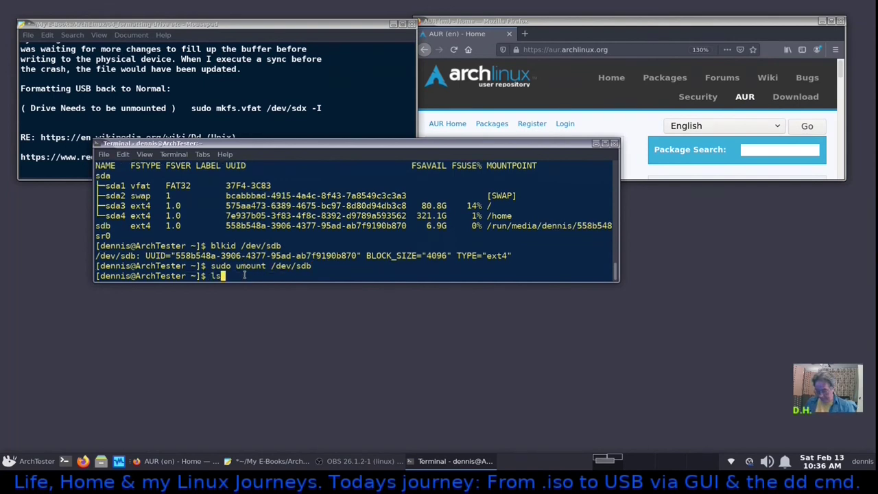
pyautogui.press('Return')
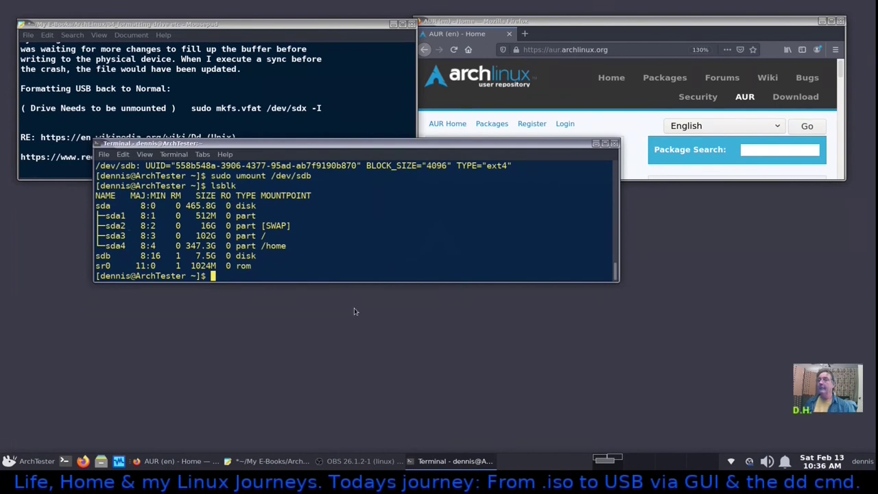
pyautogui.moveTo(190, 107); pyautogui.dragTo(320, 108)
# Copy the mkfs.vfat command from the notes and paste it at the terminal prompt.
pyautogui.rightClick(316, 109)
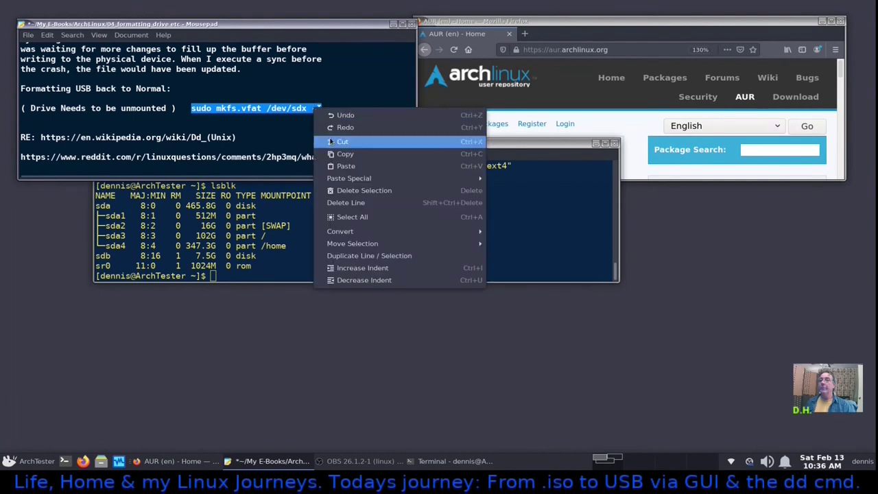
pyautogui.click(345, 154)
pyautogui.click(223, 277)
pyautogui.rightClick(222, 277)
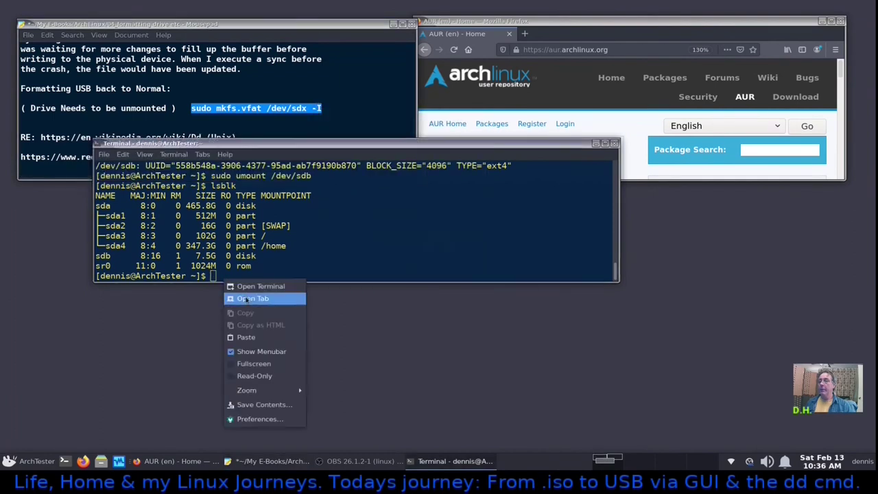
pyautogui.click(251, 336)
# Edit the pasted command into sudo mkfs.fat -F32 /dev/sdb -I and run it.
pyautogui.press('Right')
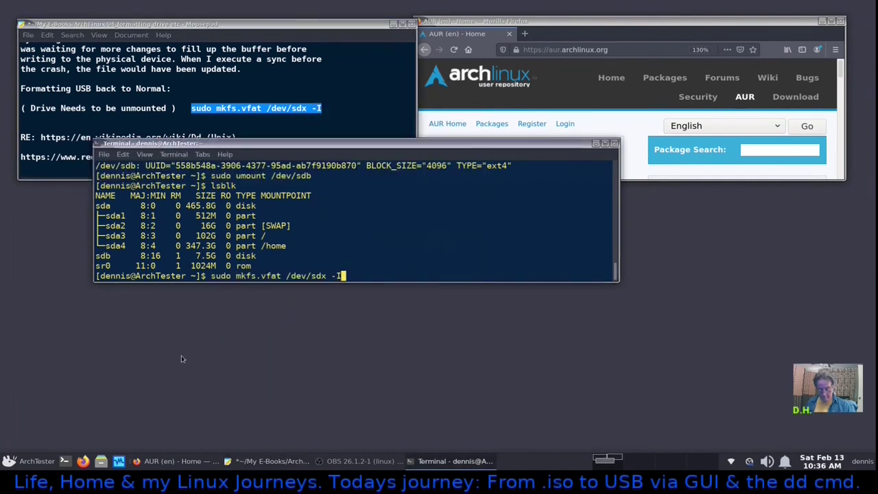
pyautogui.press('Left')
pyautogui.press('Left')
pyautogui.press('Left')
pyautogui.press('Left')
pyautogui.press('Delete')
pyautogui.write('b')
pyautogui.press('Left')
pyautogui.press('Left')
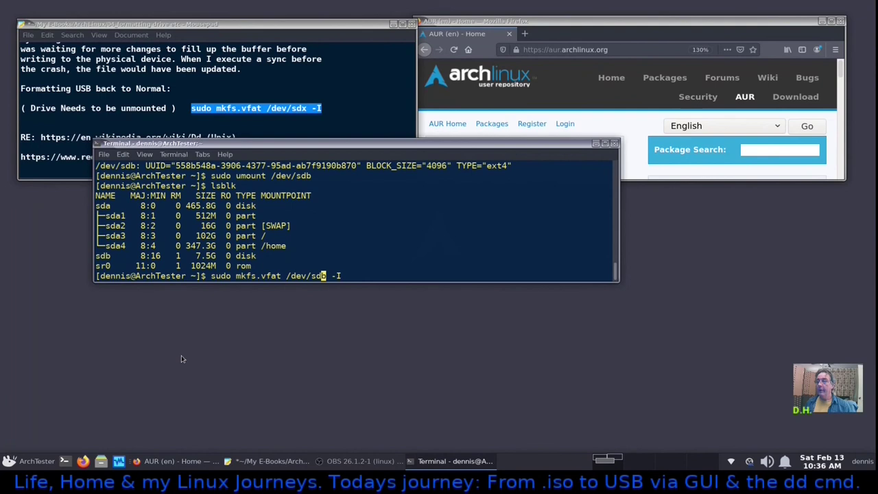
pyautogui.press('Left')
pyautogui.press('Left')
pyautogui.press('Left')
pyautogui.press('Left')
pyautogui.press('Left')
pyautogui.press('Left')
pyautogui.press('Left')
pyautogui.press('BackSpace')
pyautogui.press('BackSpace')
pyautogui.press('BackSpace')
pyautogui.press('BackSpace')
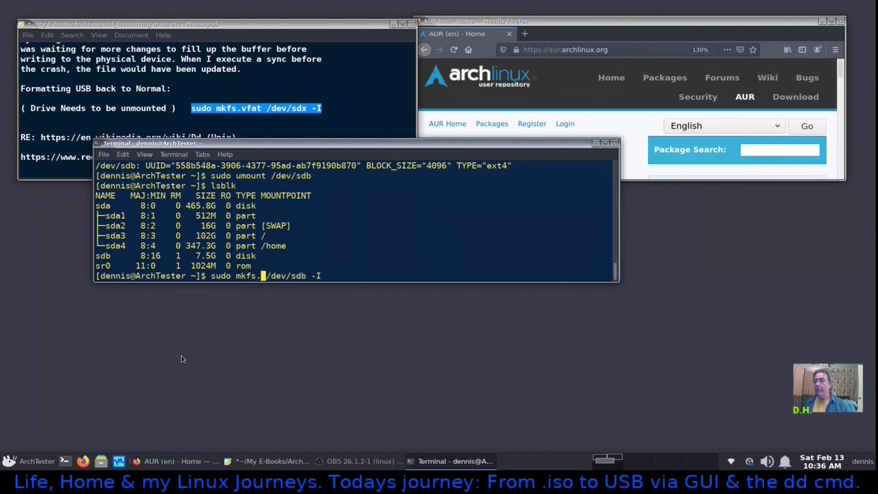
pyautogui.write('fat ')
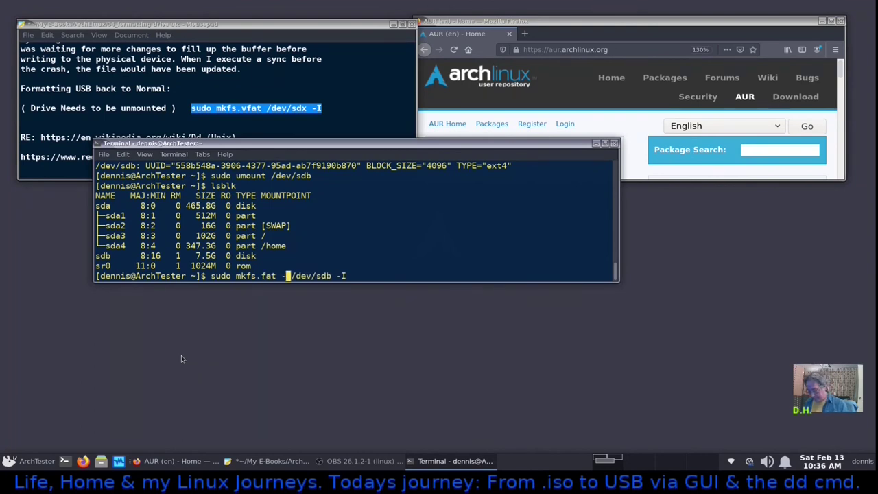
pyautogui.write('-F32')
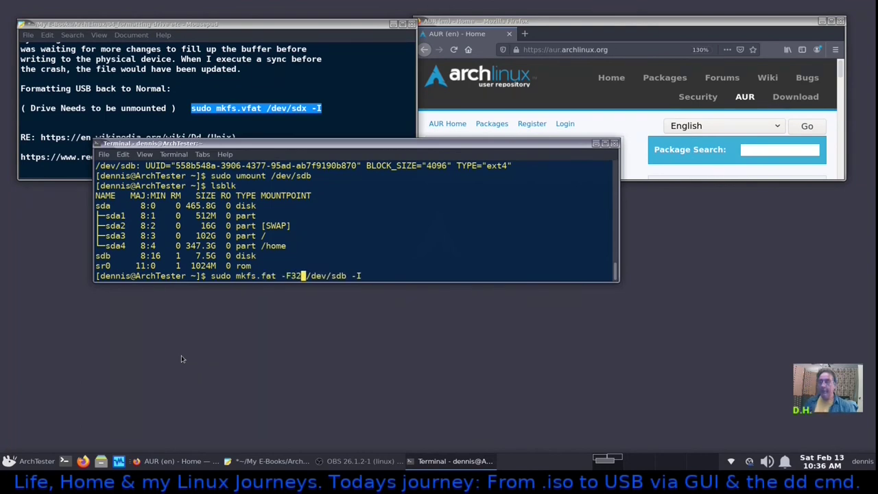
pyautogui.press('Return')
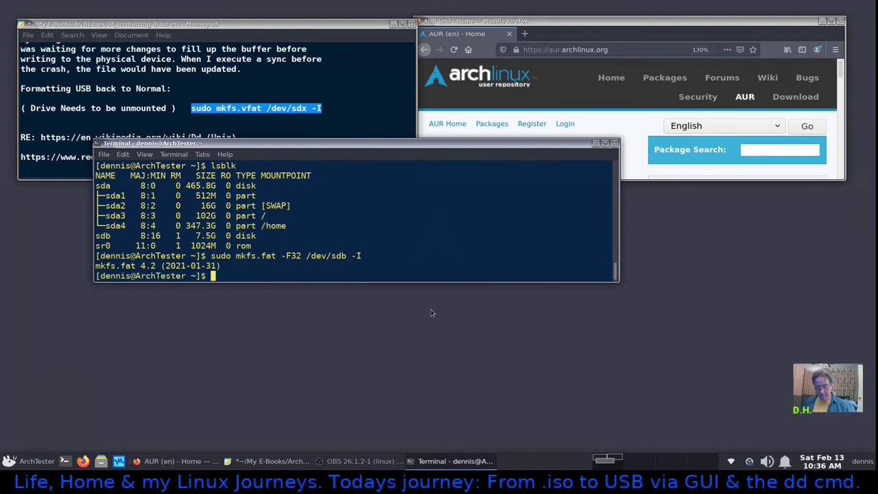
# Run blkid /dev/sdb to confirm TYPE vfat with UUID 01CC-9DCB, then close the terminal.
pyautogui.press('Up')
pyautogui.press('Up')
pyautogui.press('Up')
pyautogui.press('Up')
pyautogui.press('Up')
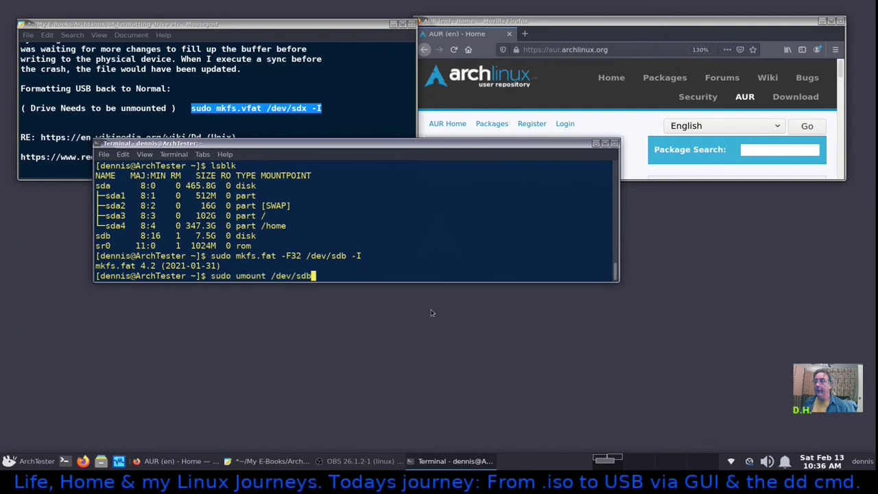
pyautogui.press('Down')
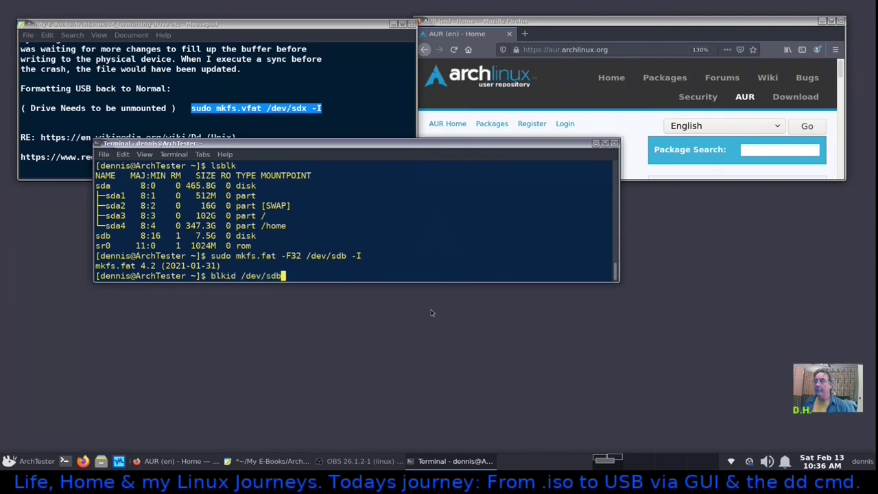
pyautogui.press('Return')
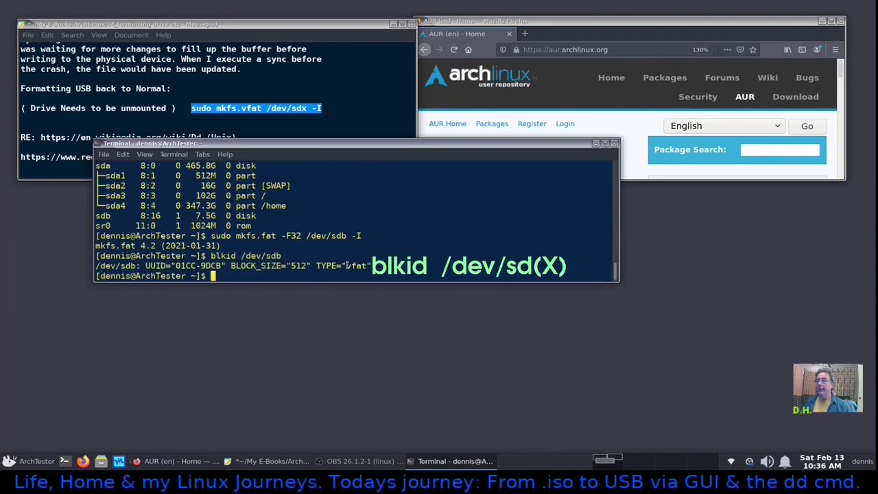
pyautogui.moveTo(352, 268); pyautogui.dragTo(363, 270)
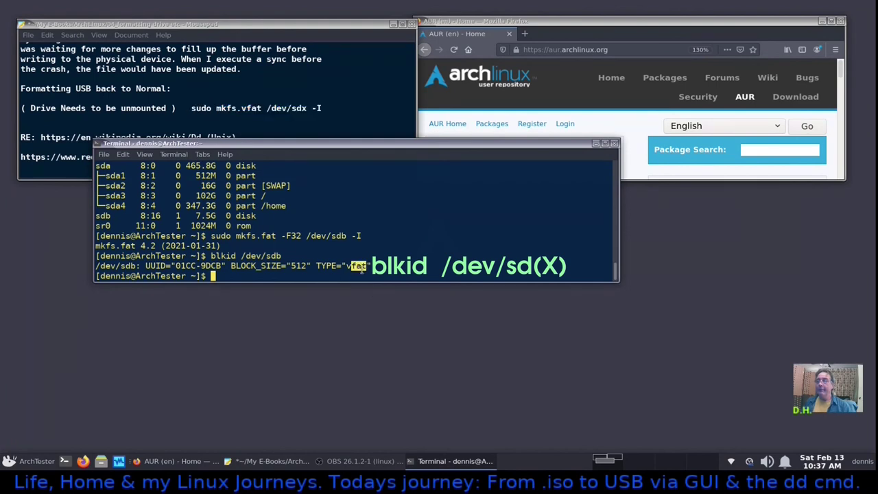
pyautogui.click(358, 271)
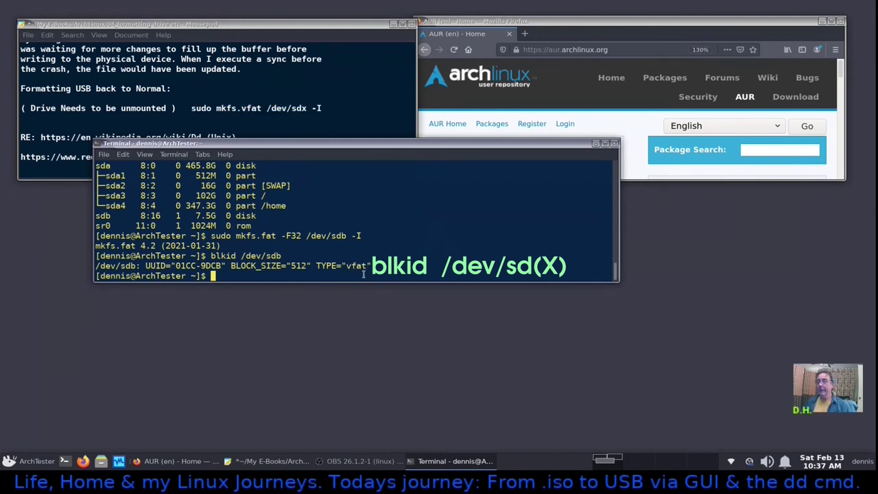
pyautogui.click(614, 144)
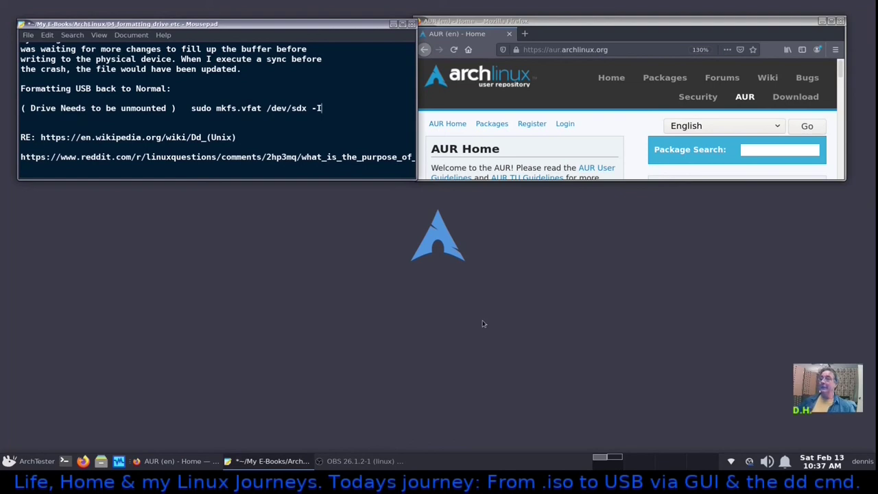
# Copy the 'dd if=/dev/zero of=/dev/<destination partition>' line from the notes.
pyautogui.scroll(-5, 358, 103)
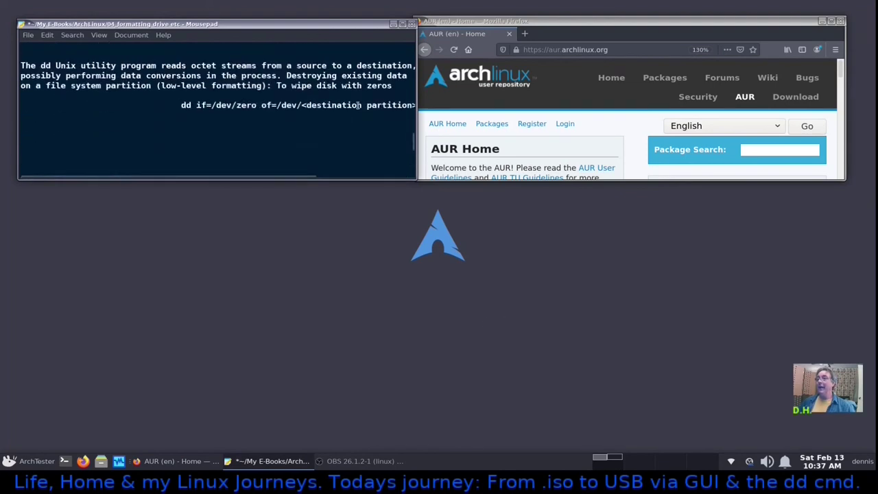
pyautogui.scroll(1, 357, 105)
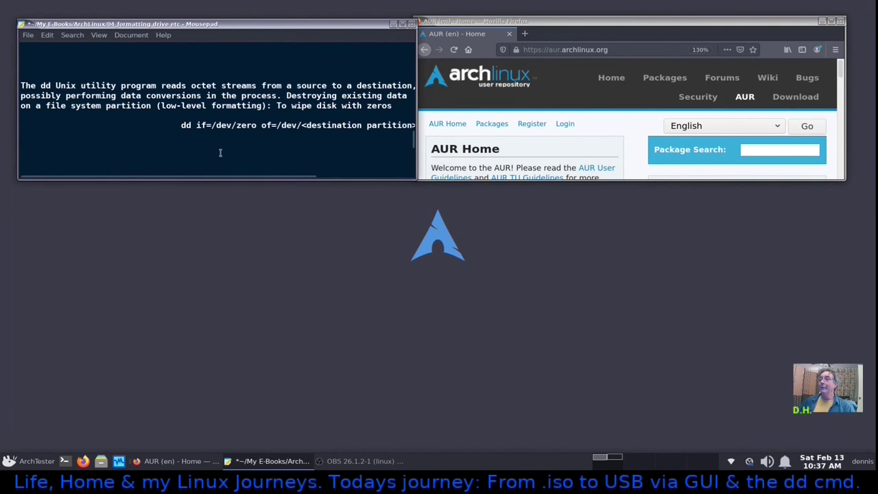
pyautogui.moveTo(234, 175); pyautogui.dragTo(269, 187)
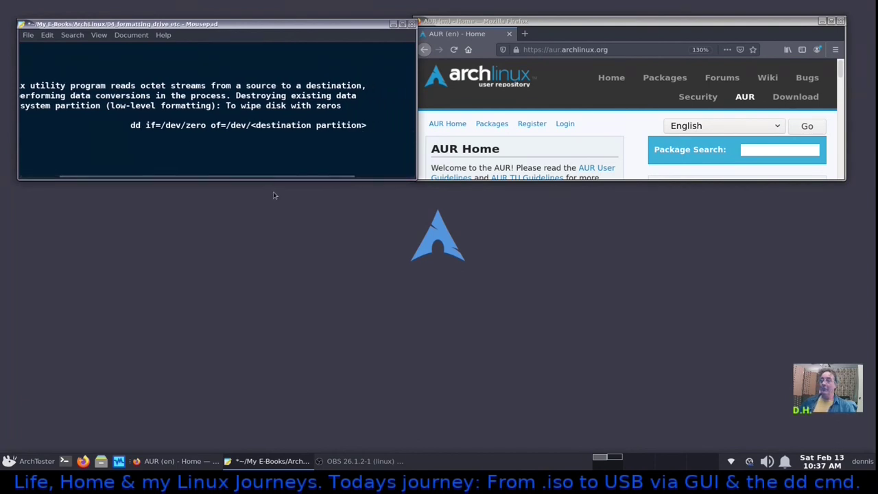
pyautogui.click(358, 176)
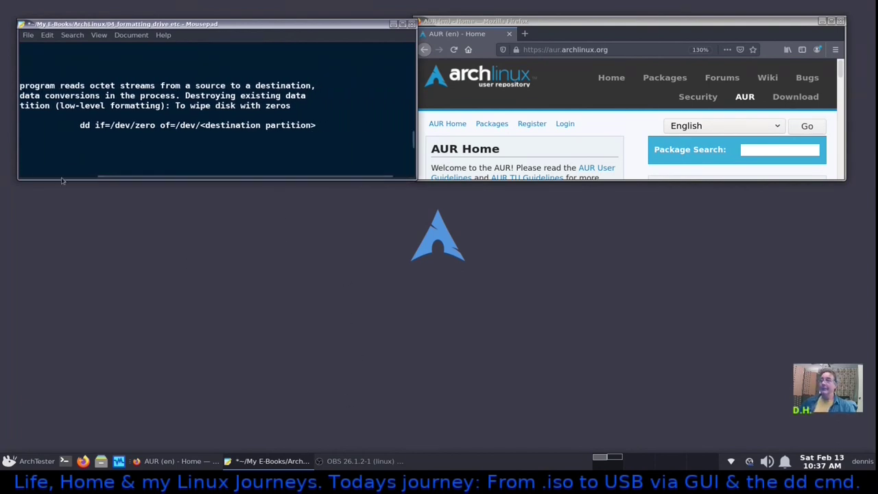
pyautogui.moveTo(317, 125); pyautogui.dragTo(165, 127)
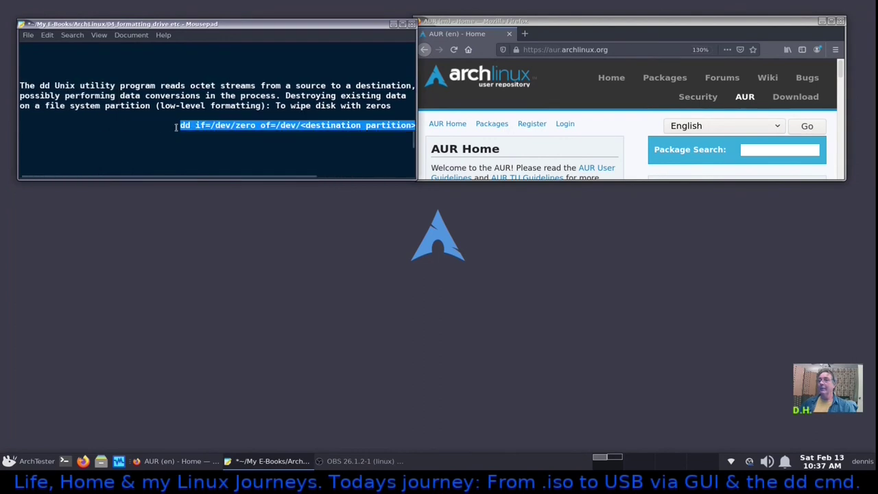
pyautogui.rightClick(212, 125)
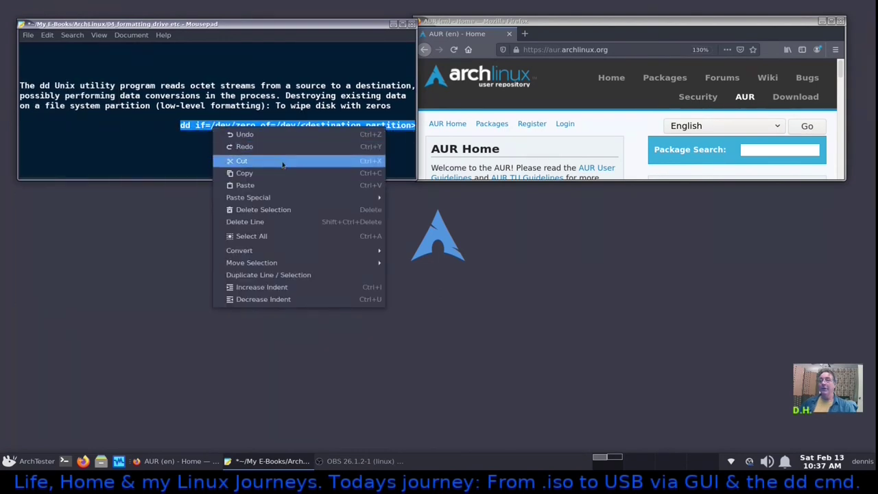
pyautogui.click(286, 173)
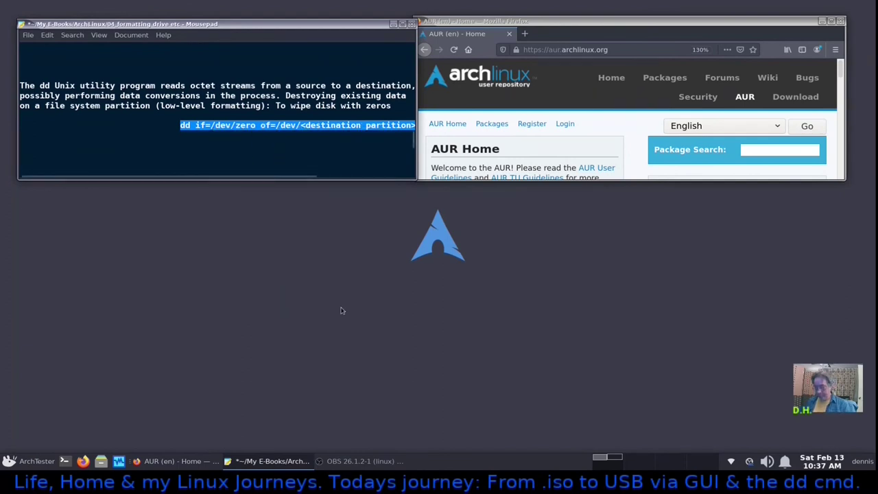
# Open a new terminal and paste the dd zero-wipe command at the prompt.
pyautogui.hotkey('ctrl', 'alt', 't')
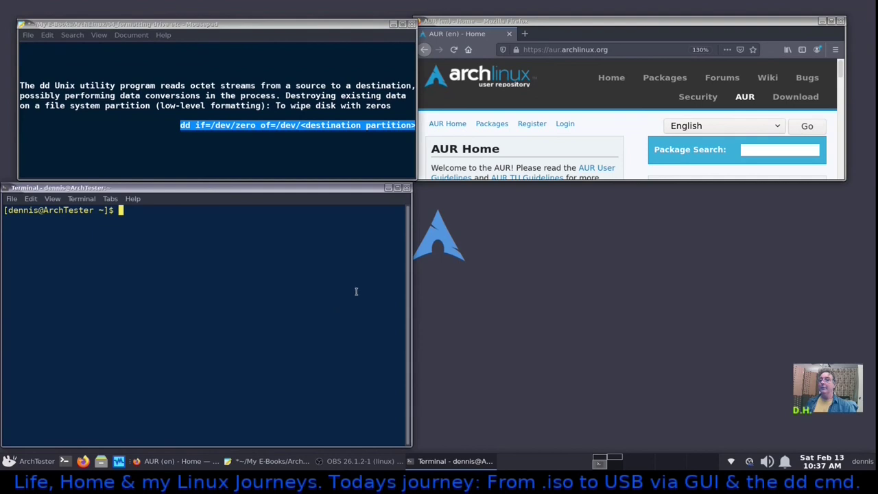
pyautogui.moveTo(347, 190); pyautogui.dragTo(485, 202)
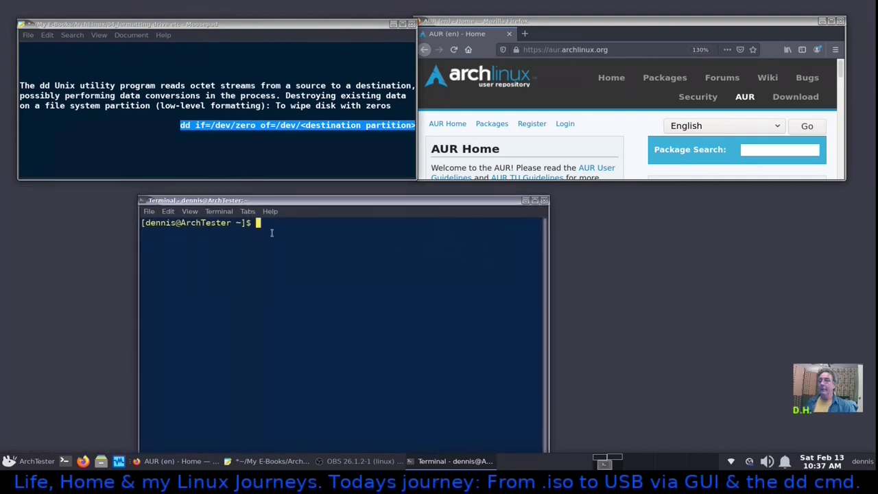
pyautogui.rightClick(271, 233)
pyautogui.click(295, 295)
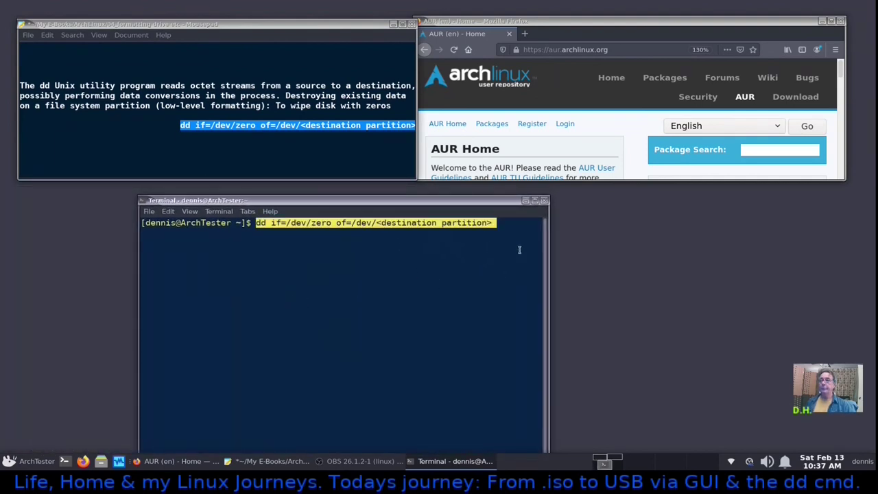
# Edit the pasted line into sudo dd if=/dev/zero of=/dev/sdb.
pyautogui.press('End')
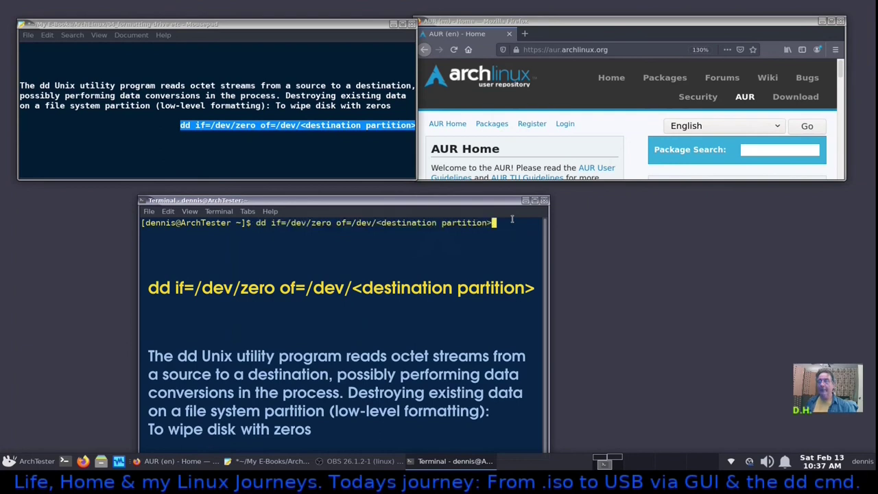
pyautogui.press('BackSpace')
pyautogui.press('BackSpace')
pyautogui.press('BackSpace')
pyautogui.press('BackSpace')
pyautogui.press('BackSpace')
pyautogui.press('BackSpace')
pyautogui.press('BackSpace')
pyautogui.press('BackSpace')
pyautogui.press('BackSpace')
pyautogui.press('BackSpace')
pyautogui.press('BackSpace')
pyautogui.press('BackSpace')
pyautogui.press('BackSpace')
pyautogui.press('BackSpace')
pyautogui.press('BackSpace')
pyautogui.press('BackSpace')
pyautogui.press('BackSpace')
pyautogui.press('BackSpace')
pyautogui.press('BackSpace')
pyautogui.press('BackSpace')
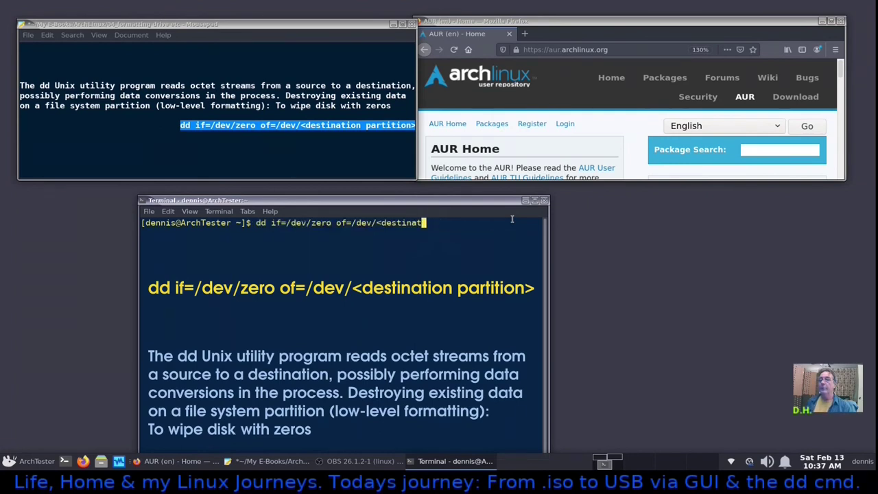
pyautogui.write('sdb')
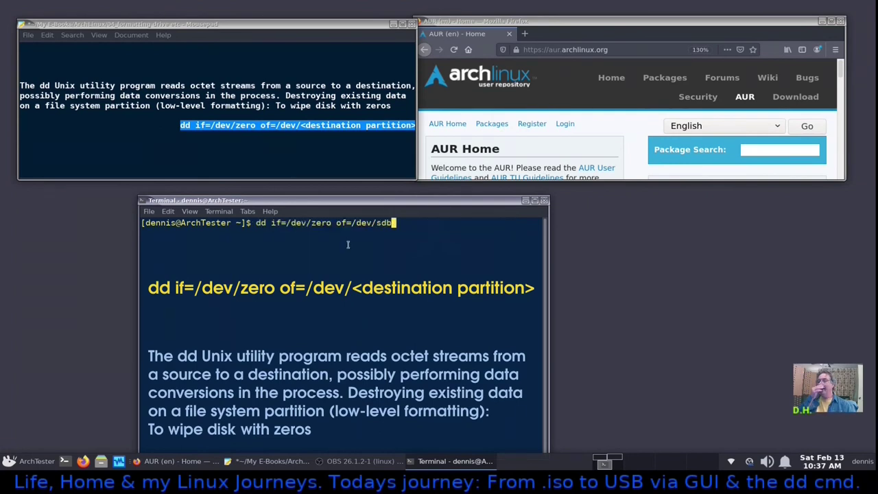
pyautogui.press('Left')
pyautogui.press('Left')
pyautogui.press('Left')
pyautogui.press('Left')
pyautogui.press('Left')
pyautogui.press('Left')
pyautogui.press('Left')
pyautogui.press('Left')
pyautogui.press('Left')
pyautogui.press('Left')
pyautogui.press('Left')
pyautogui.press('Left')
pyautogui.press('Left')
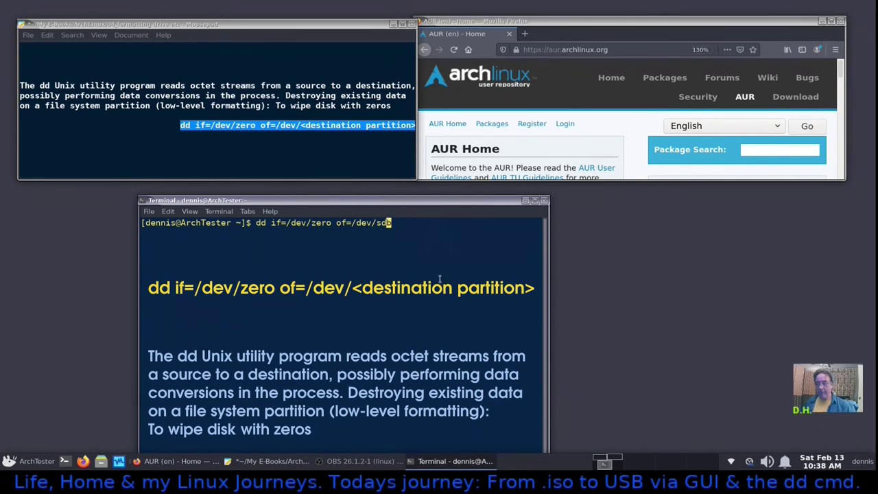
pyautogui.press('Left')
pyautogui.press('Left')
pyautogui.press('Left')
pyautogui.press('Left')
pyautogui.press('Left')
pyautogui.press('Left')
pyautogui.press('Left')
pyautogui.press('Left')
pyautogui.press('Left')
pyautogui.press('Left')
pyautogui.press('Left')
pyautogui.press('Left')
pyautogui.press('Left')
pyautogui.press('Left')
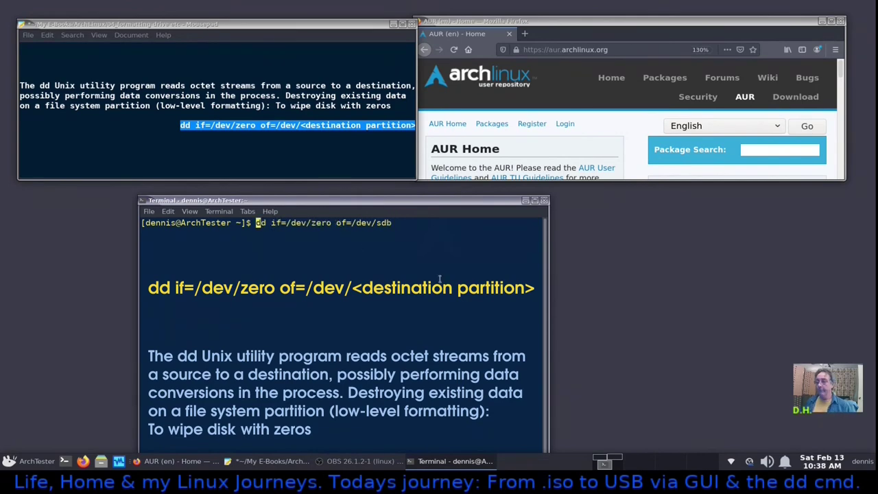
pyautogui.write('sudo')
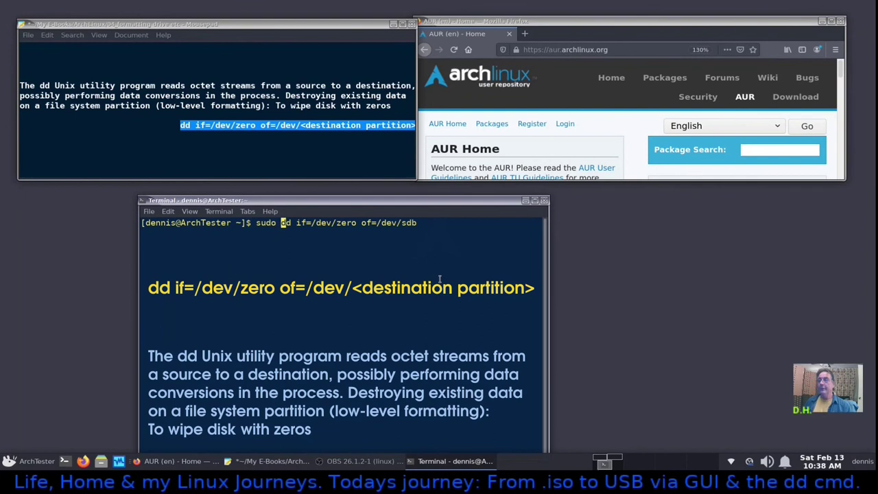
pyautogui.press('Right')
pyautogui.press('Right')
pyautogui.press('Right')
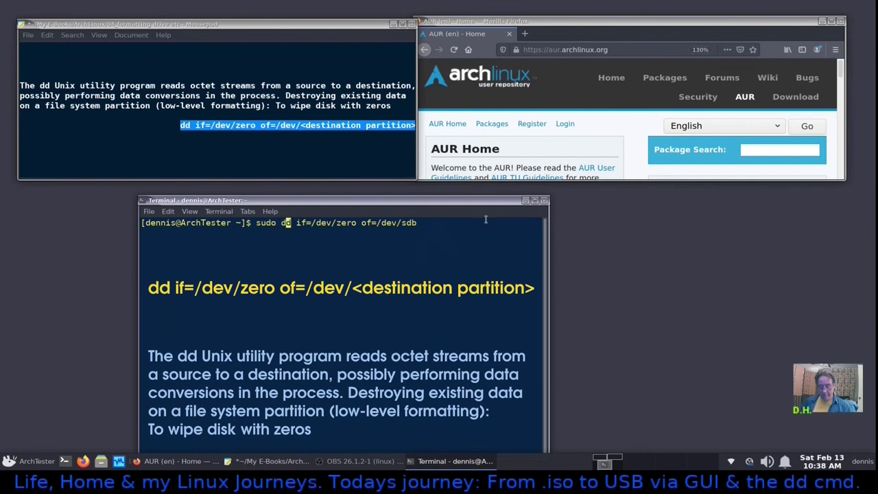
pyautogui.press('Right')
pyautogui.press('Right')
pyautogui.press('Right')
pyautogui.press('Right')
pyautogui.press('Right')
pyautogui.press('Right')
pyautogui.press('Right')
pyautogui.press('Right')
pyautogui.press('Right')
pyautogui.press('Right')
pyautogui.press('End')
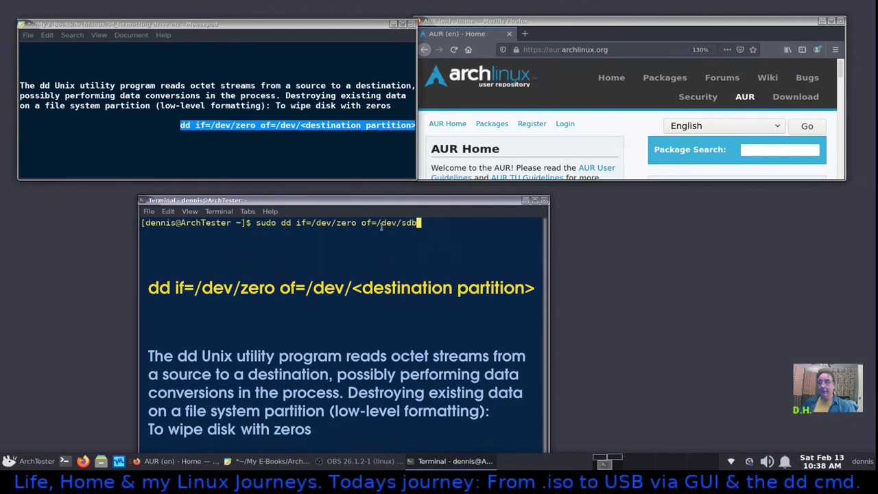
# Check the /dev/sdb target and close the terminal without running dd.
pyautogui.moveTo(381, 224); pyautogui.dragTo(422, 224)
pyautogui.click(405, 288)
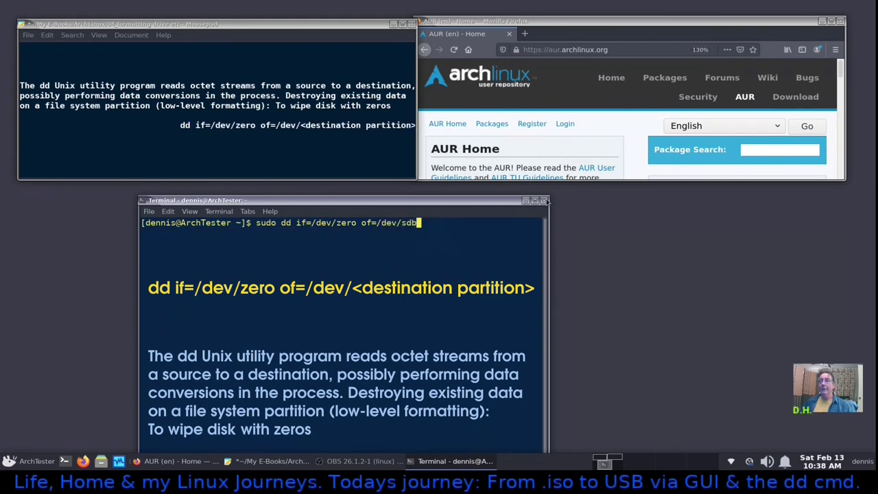
pyautogui.click(544, 199)
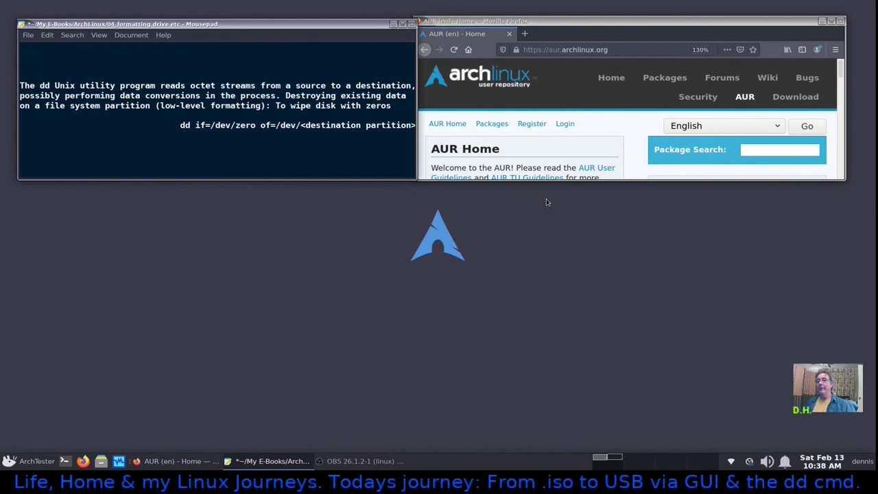